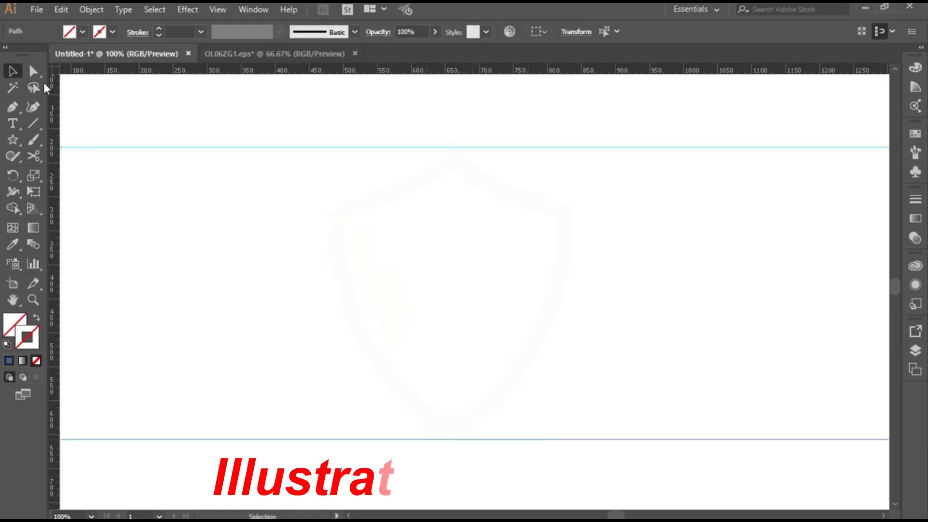
Add ruler guides at the shield sketch's left, right and centre, plus its shoulders and bottom tip.
{"action": "mouse_move", "coordinate": [52, 160]}
{"action": "left_mouse_down"}
{"action": "mouse_move", "coordinate": [310, 189]}
{"action": "mouse_move", "coordinate": [330, 211]}
{"action": "left_mouse_up"}
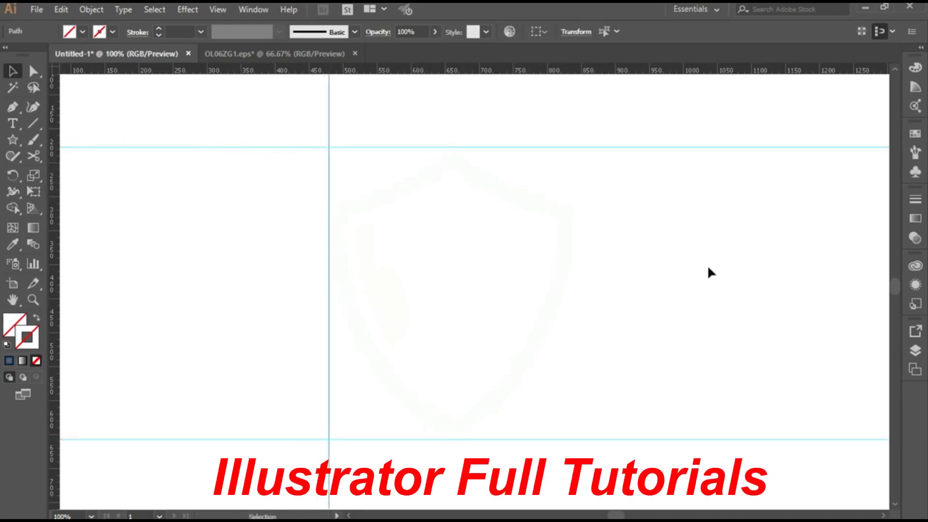
{"action": "left_click_drag", "start_coordinate": [100, 210], "coordinate": [571, 251]}
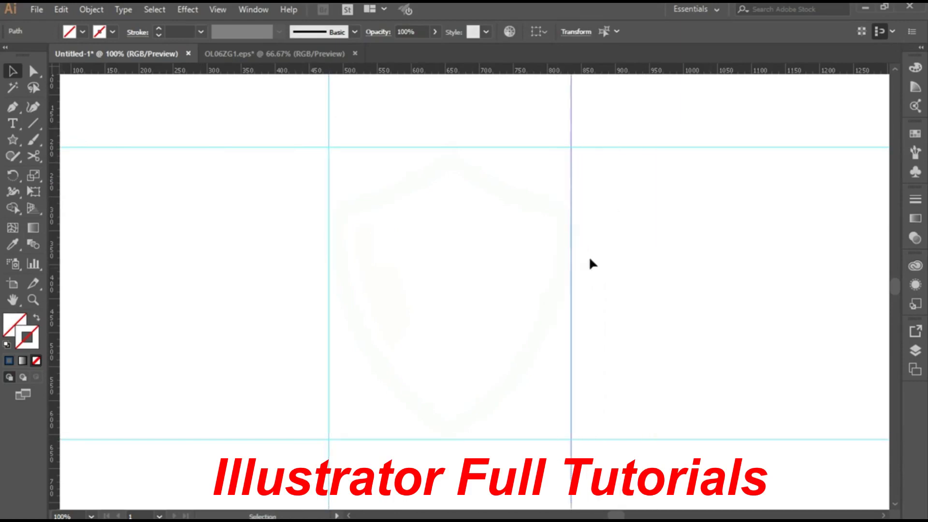
{"action": "left_click_drag", "start_coordinate": [370, 75], "coordinate": [394, 207]}
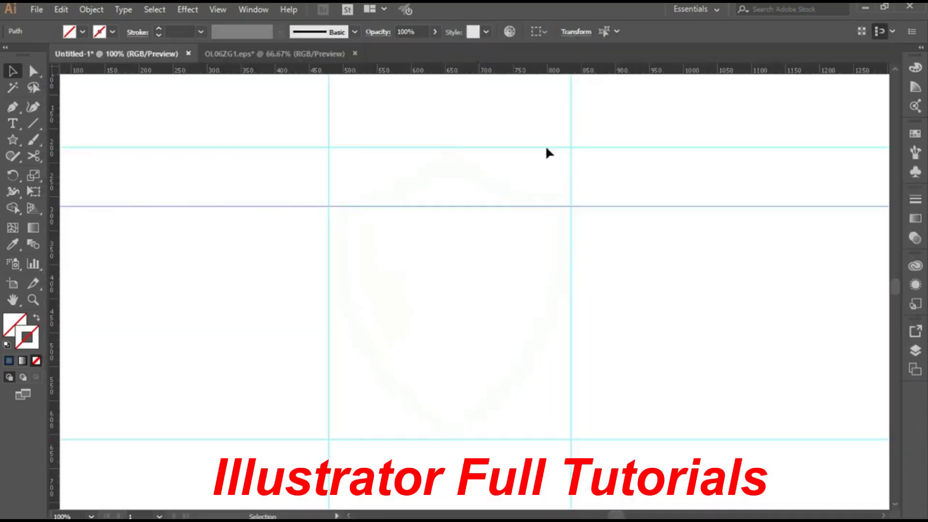
{"action": "left_click_drag", "start_coordinate": [440, 75], "coordinate": [547, 420]}
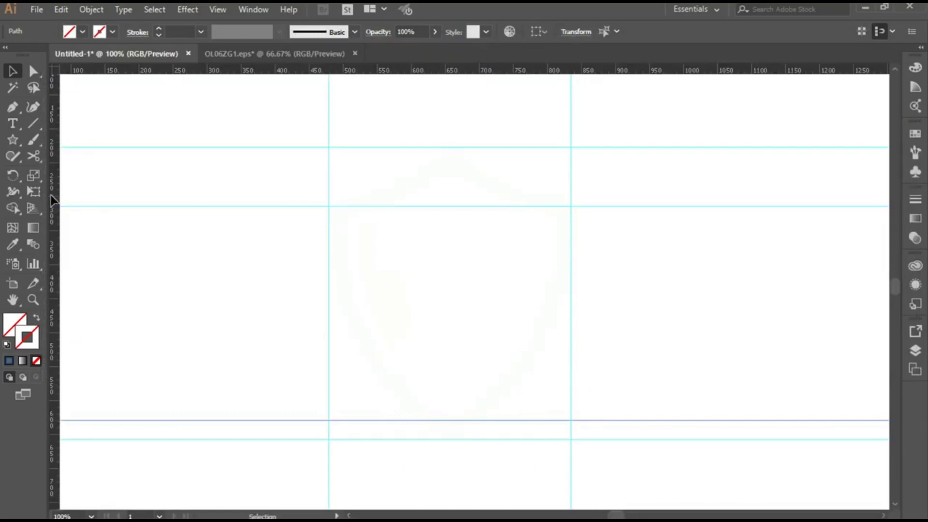
{"action": "left_click_drag", "start_coordinate": [54, 201], "coordinate": [451, 262]}
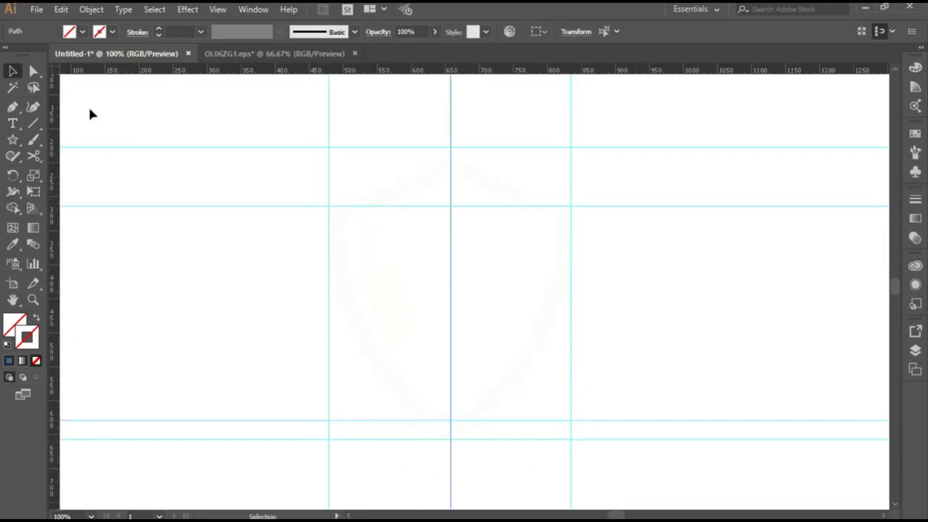
Pen-trace the shield from the top centre through the left shoulder, bottom tip and right shoulder, closing at the peak.
{"action": "left_click", "coordinate": [14, 107]}
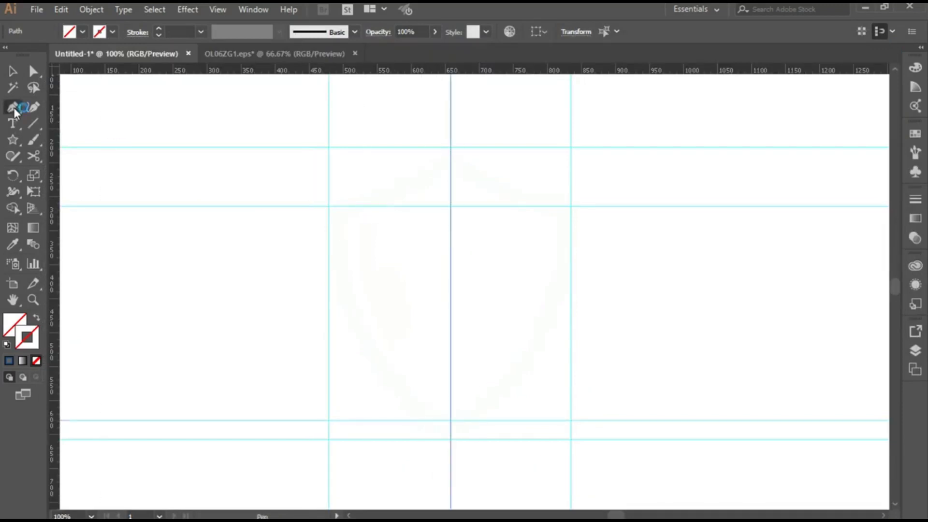
{"action": "left_click", "coordinate": [450, 147]}
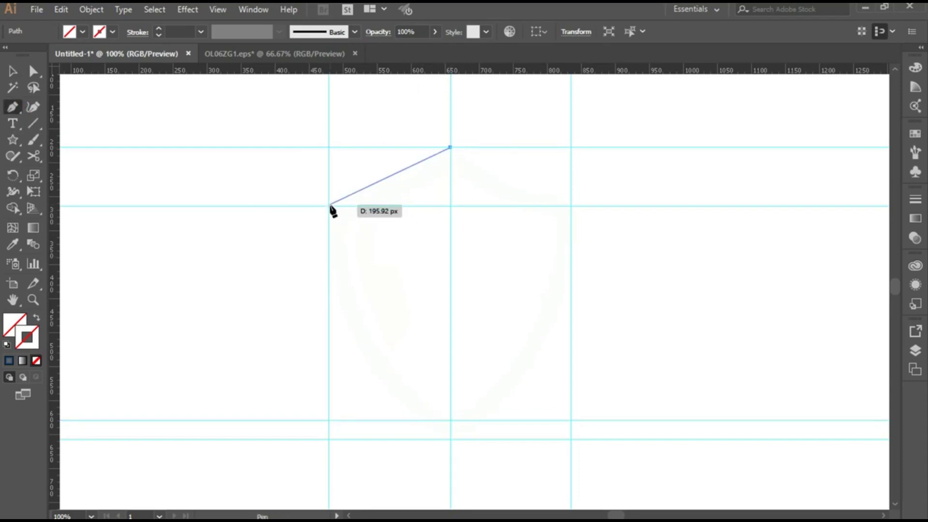
{"action": "left_click_drag", "start_coordinate": [329, 206], "coordinate": [273, 220]}
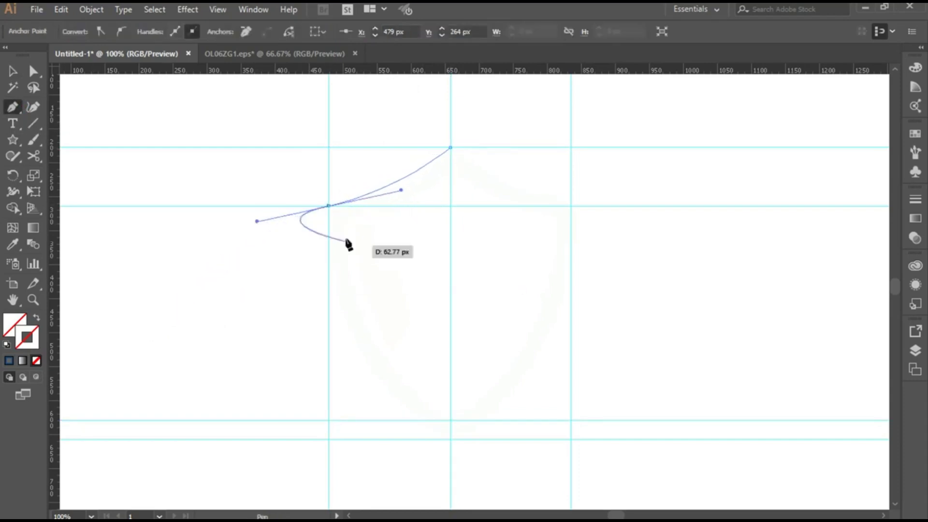
{"action": "left_click", "coordinate": [329, 206]}
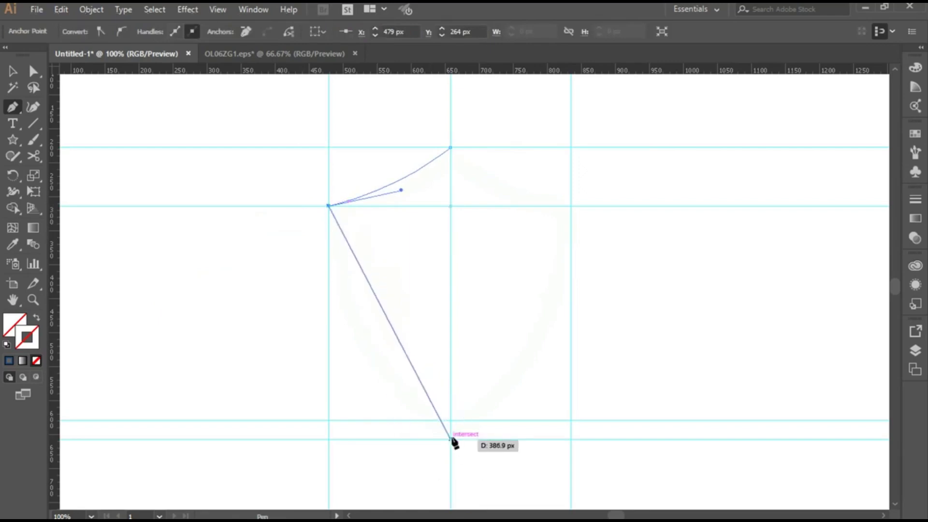
{"action": "left_click_drag", "start_coordinate": [451, 439], "coordinate": [598, 444]}
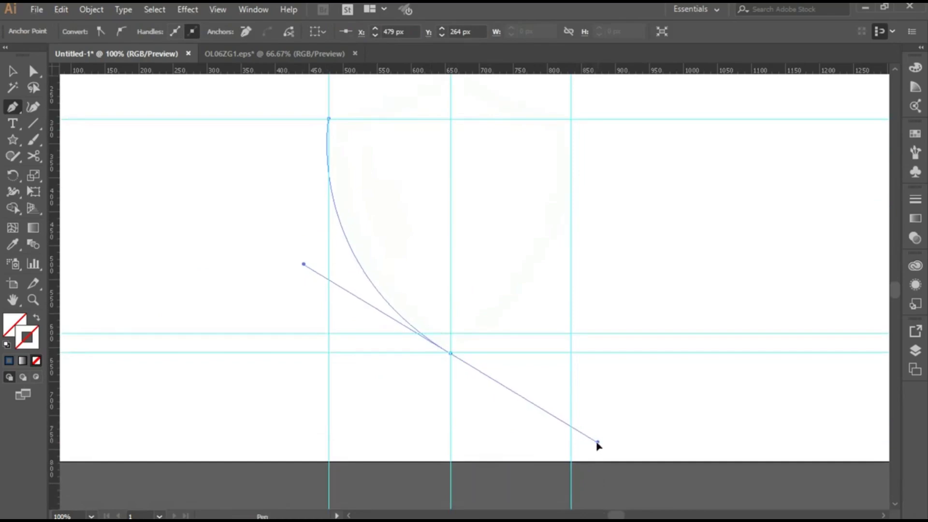
{"action": "left_click", "coordinate": [451, 354]}
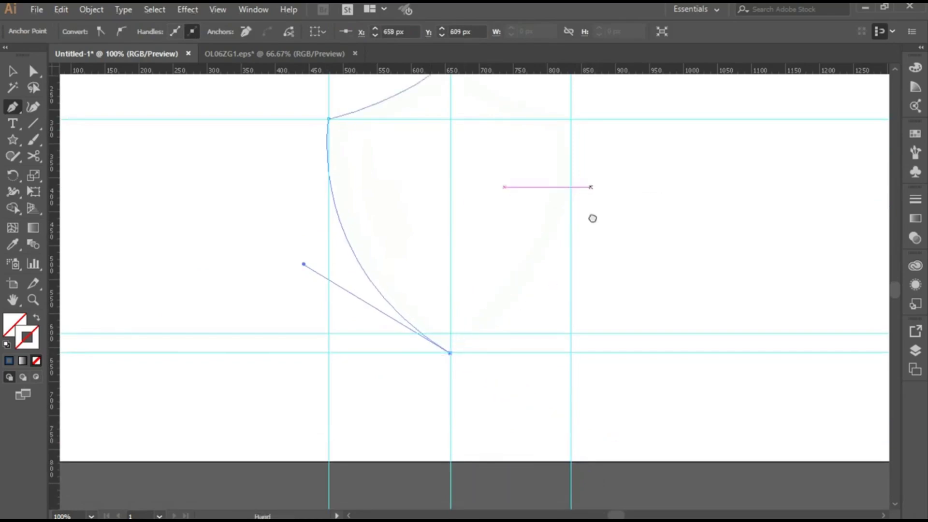
{"action": "scroll", "coordinate": [536, 263], "scroll_direction": "up", "scroll_amount": 5}
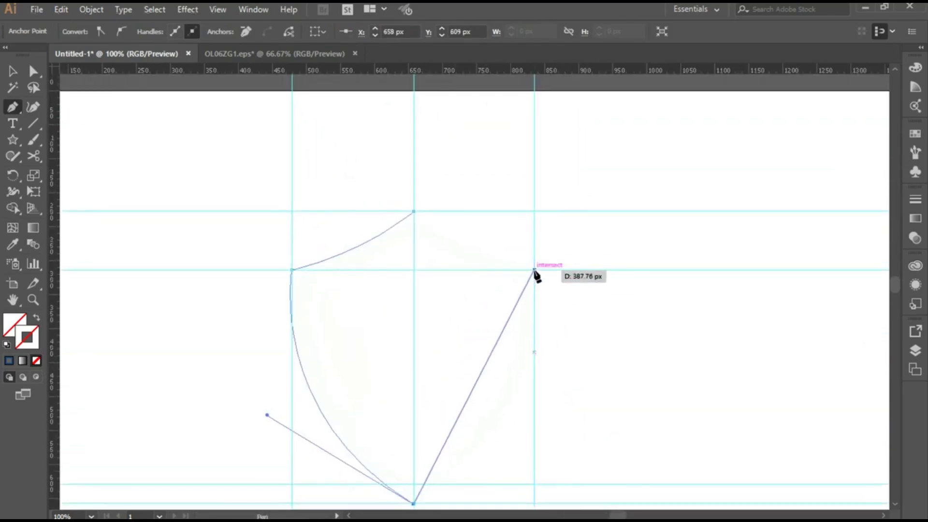
{"action": "mouse_move", "coordinate": [535, 269]}
{"action": "left_mouse_down"}
{"action": "mouse_move", "coordinate": [563, 160]}
{"action": "mouse_move", "coordinate": [528, 101]}
{"action": "mouse_move", "coordinate": [519, 102]}
{"action": "left_mouse_up"}
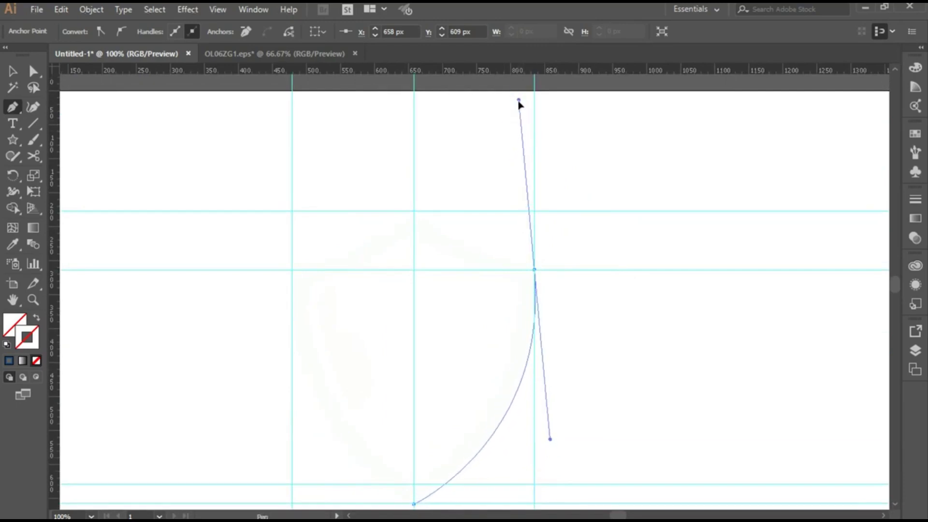
{"action": "left_click", "coordinate": [535, 269]}
{"action": "left_click_drag", "start_coordinate": [414, 211], "coordinate": [382, 180]}
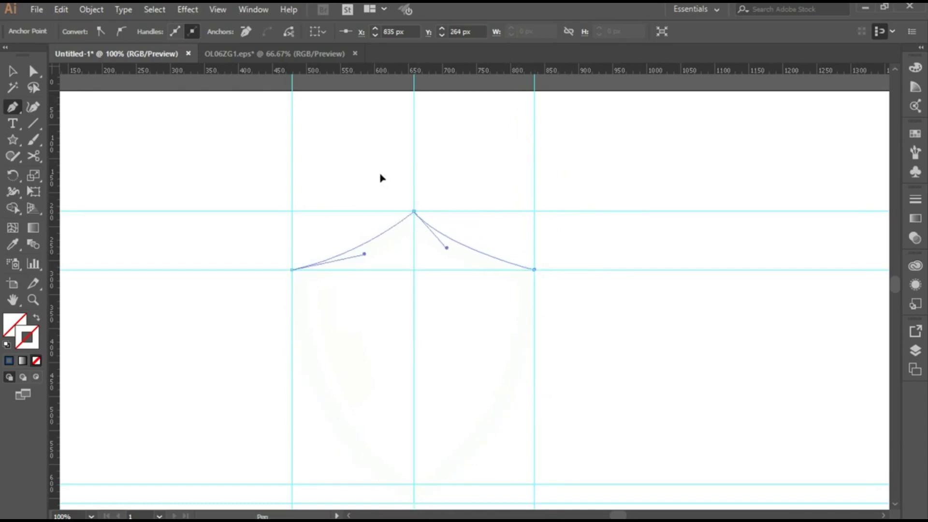
Drag the top anchor's handle with Direct Selection to reshape the upper right arc.
{"action": "left_click", "coordinate": [32, 71]}
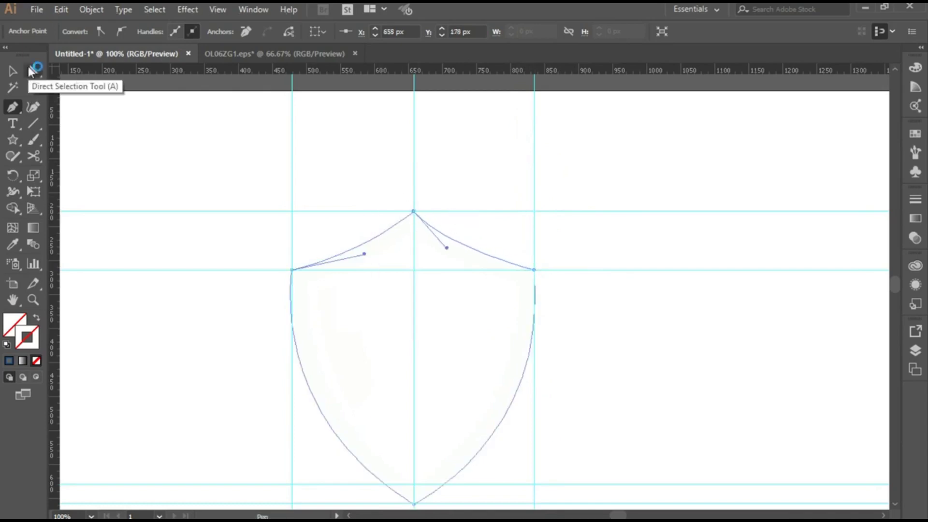
{"action": "left_click", "coordinate": [32, 71]}
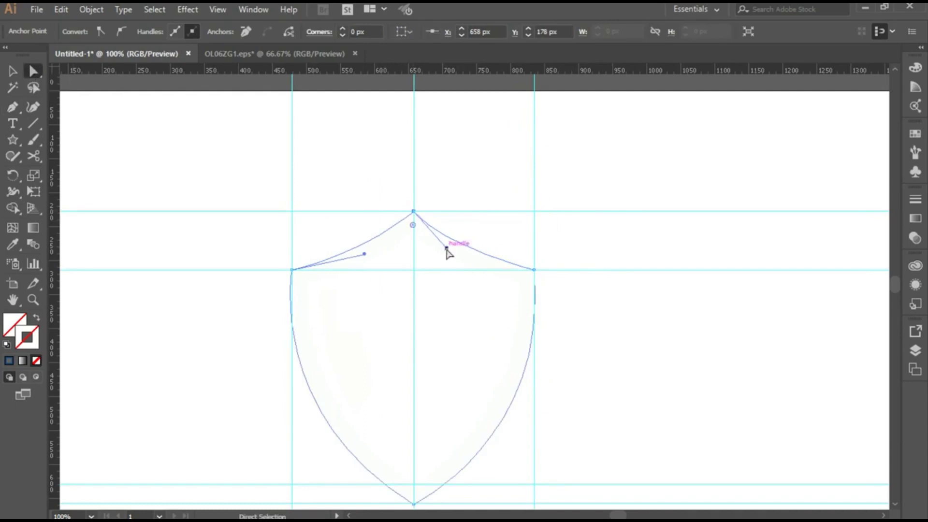
{"action": "left_click_drag", "start_coordinate": [448, 251], "coordinate": [452, 250]}
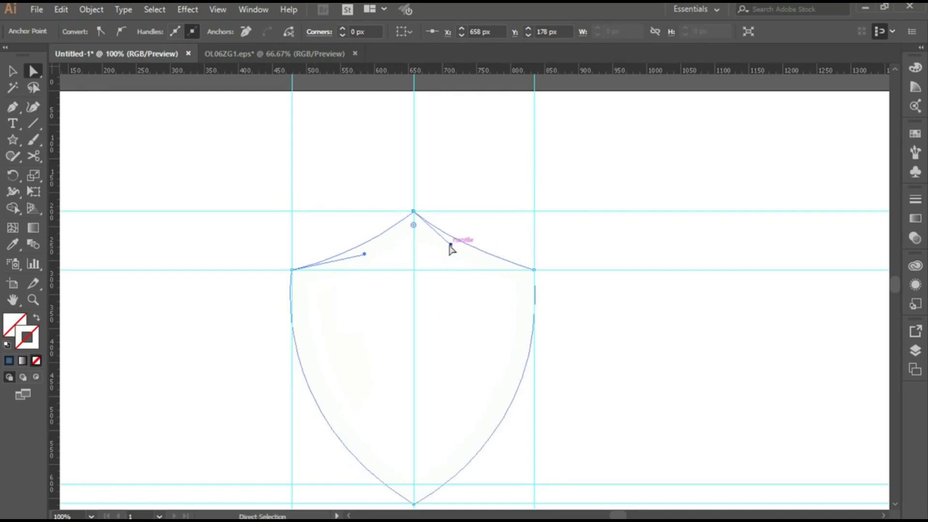
{"action": "left_click_drag", "start_coordinate": [450, 245], "coordinate": [452, 250]}
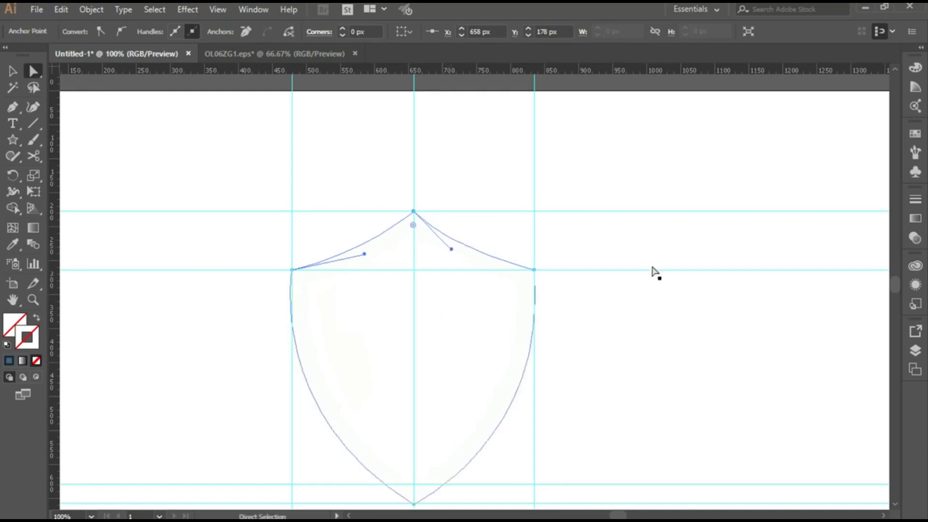
{"action": "left_click", "coordinate": [6, 76]}
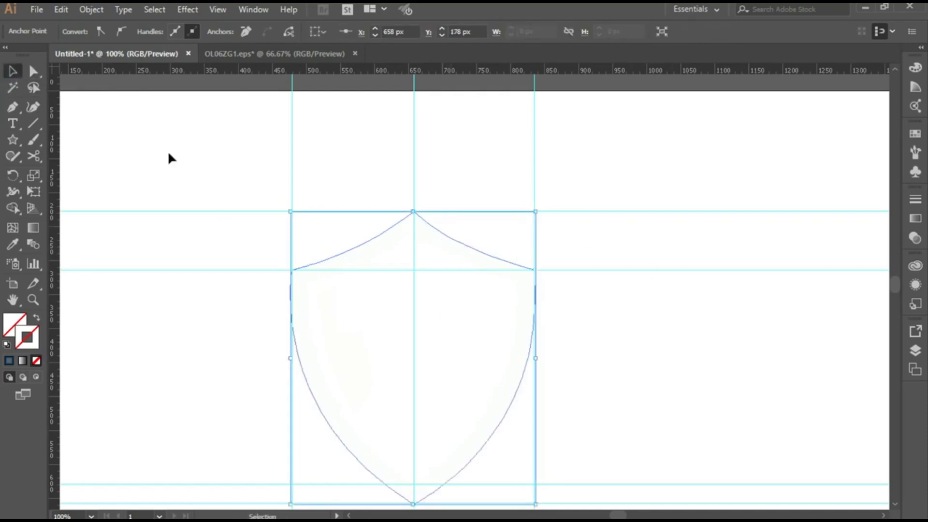
Fill the whole shield path with dark navy blue.
{"action": "left_click_drag", "start_coordinate": [170, 157], "coordinate": [595, 462]}
{"action": "left_click", "coordinate": [82, 31]}
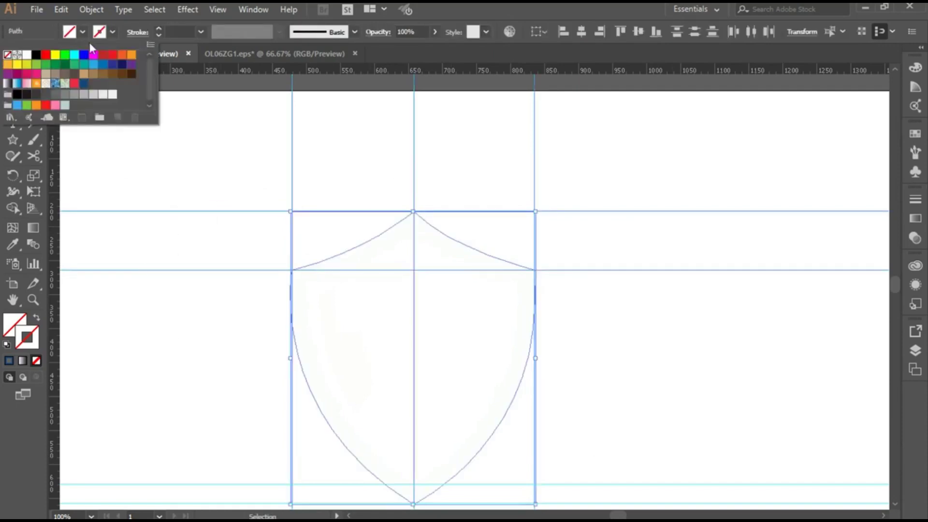
{"action": "left_click", "coordinate": [85, 90]}
{"action": "key", "text": "Escape"}
{"action": "left_click_drag", "start_coordinate": [689, 361], "coordinate": [699, 304]}
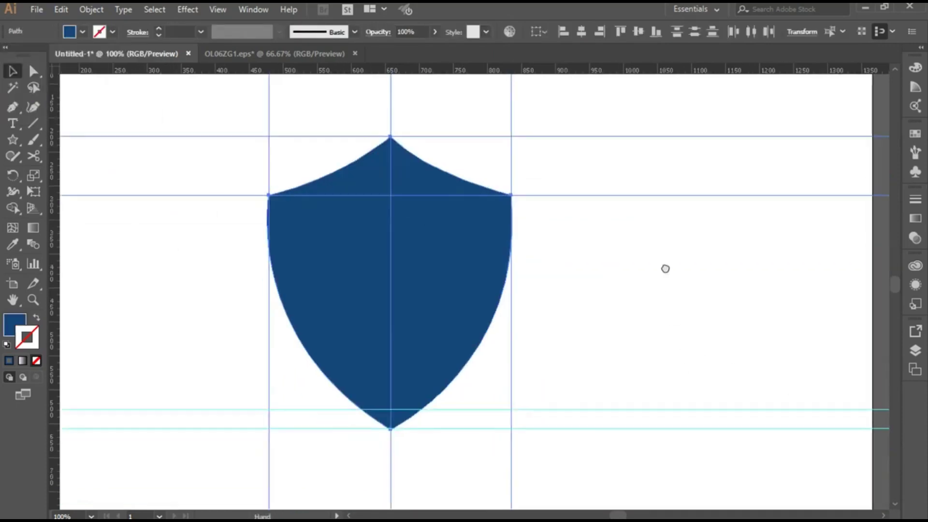
Paste a copy of the shield in front, fill it white and scale it down inward.
{"action": "left_click", "coordinate": [61, 10]}
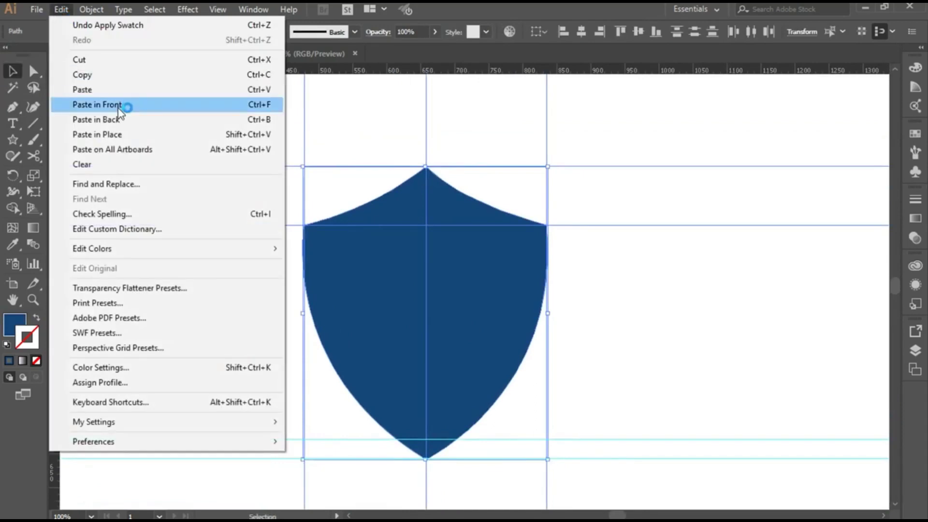
{"action": "left_click", "coordinate": [106, 75]}
{"action": "left_click", "coordinate": [61, 9]}
{"action": "left_click", "coordinate": [82, 102]}
{"action": "left_click", "coordinate": [61, 9]}
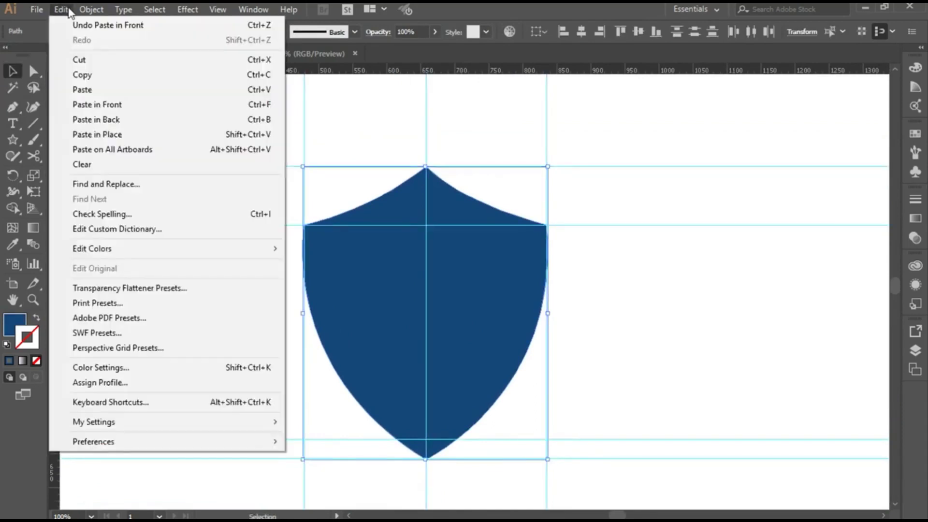
{"action": "left_click", "coordinate": [356, 124]}
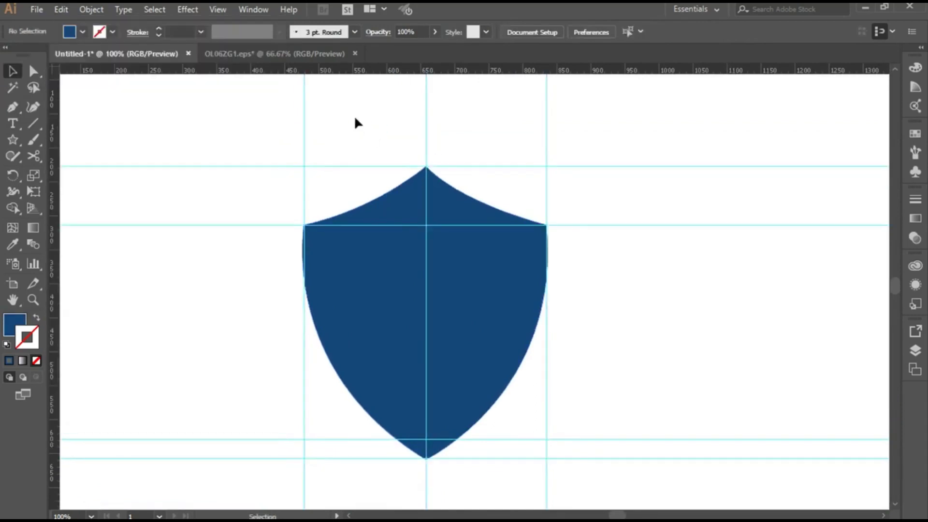
{"action": "left_click", "coordinate": [498, 267]}
{"action": "left_click", "coordinate": [83, 32]}
{"action": "left_click", "coordinate": [25, 55]}
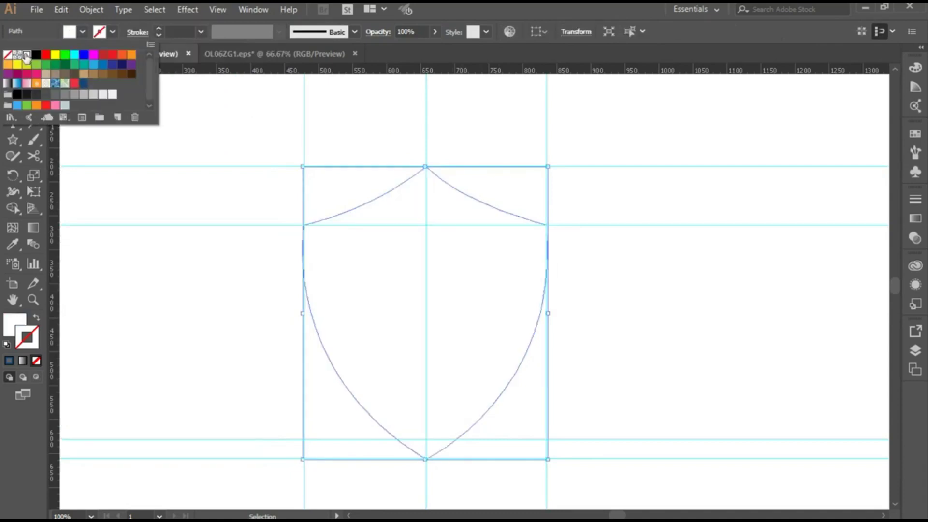
{"action": "left_click", "coordinate": [546, 168]}
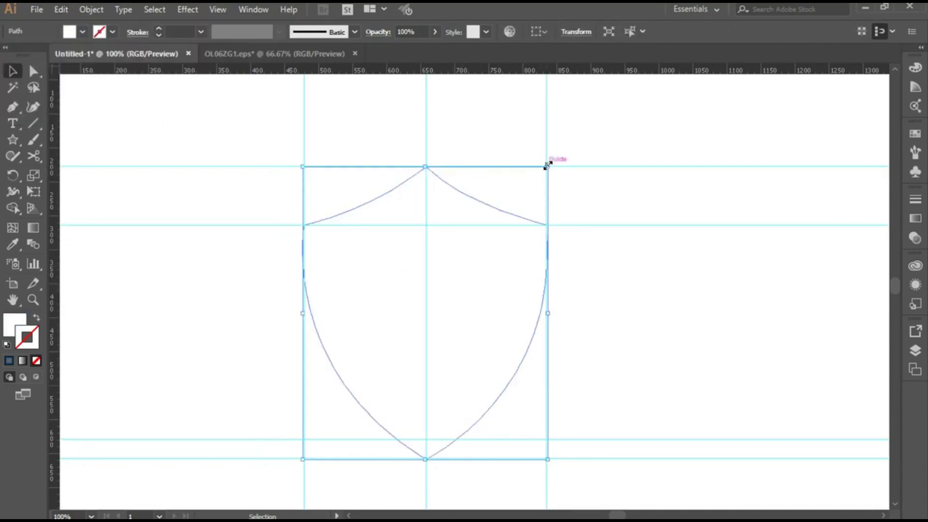
{"action": "left_click_drag", "start_coordinate": [548, 166], "coordinate": [534, 186]}
Cut the white inner copy out of the navy shield with Pathfinder Minus Front.
{"action": "left_click", "coordinate": [253, 9]}
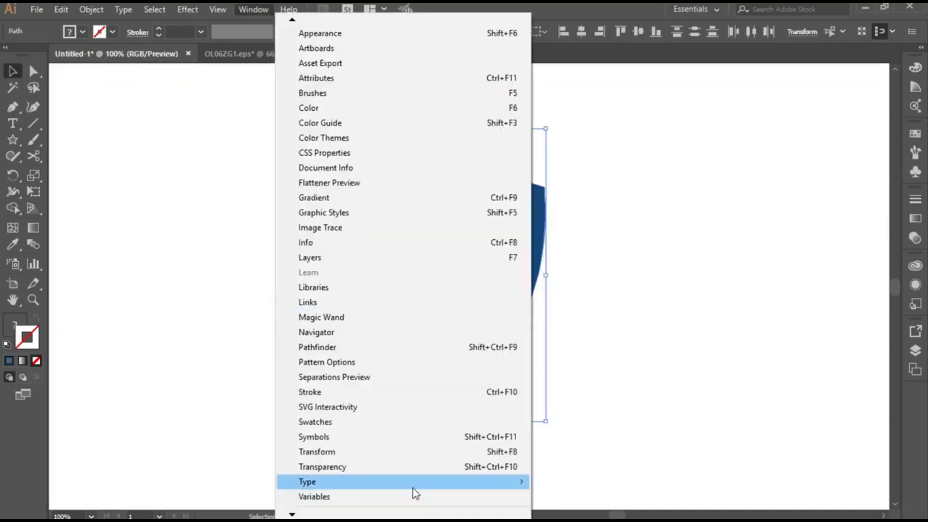
{"action": "left_click", "coordinate": [420, 347]}
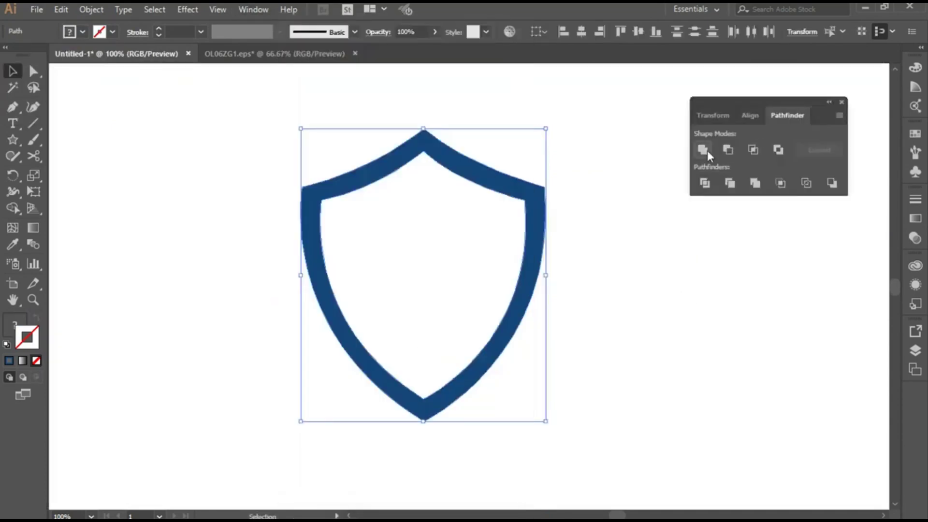
{"action": "left_click", "coordinate": [729, 150]}
{"action": "left_click", "coordinate": [738, 336]}
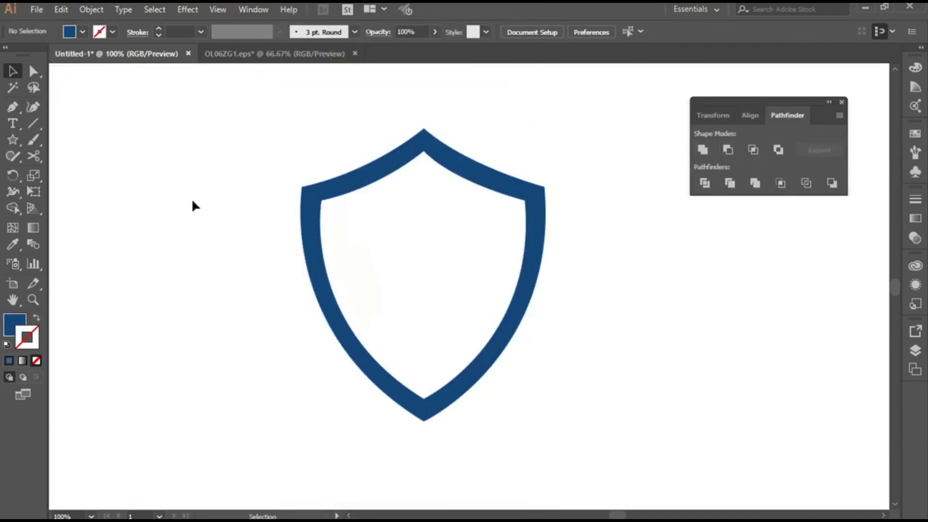
Move the TOURNAMENT SOCCER CLUB text group into the shield.
{"action": "scroll", "coordinate": [607, 396], "scroll_direction": "down", "scroll_amount": 2}
{"action": "left_click", "coordinate": [162, 270]}
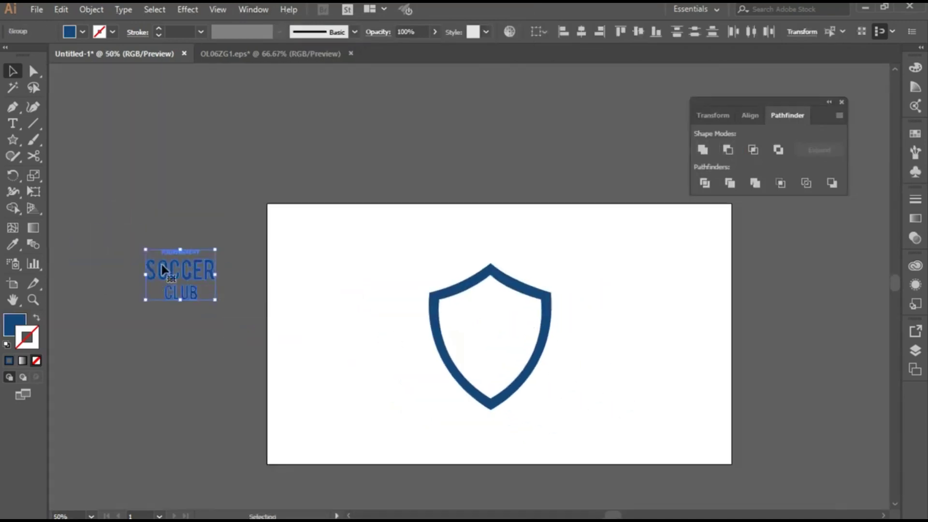
{"action": "left_click_drag", "start_coordinate": [162, 270], "coordinate": [481, 319]}
{"action": "scroll", "coordinate": [611, 376], "scroll_direction": "up", "scroll_amount": 1}
{"action": "scroll", "coordinate": [611, 377], "scroll_direction": "up", "scroll_amount": 1}
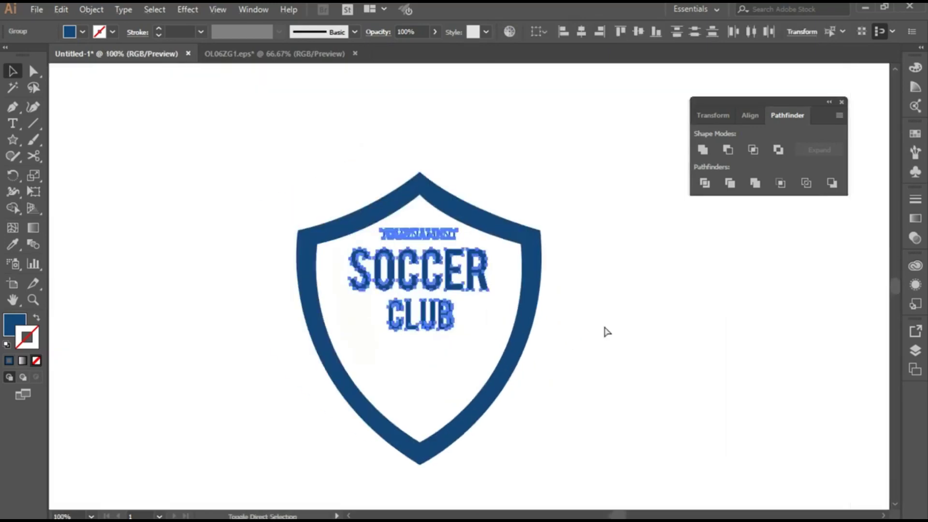
{"action": "scroll", "coordinate": [503, 305], "scroll_direction": "up", "scroll_amount": 2}
{"action": "scroll", "coordinate": [503, 305], "scroll_direction": "down", "scroll_amount": 2}
{"action": "scroll", "coordinate": [503, 304], "scroll_direction": "up", "scroll_amount": 1}
{"action": "mouse_move", "coordinate": [415, 224]}
{"action": "left_mouse_down"}
{"action": "mouse_move", "coordinate": [476, 232]}
{"action": "mouse_move", "coordinate": [458, 240]}
{"action": "left_mouse_up"}
Shrink the text group slightly and nudge it up to centre it near the top.
{"action": "left_click", "coordinate": [698, 328]}
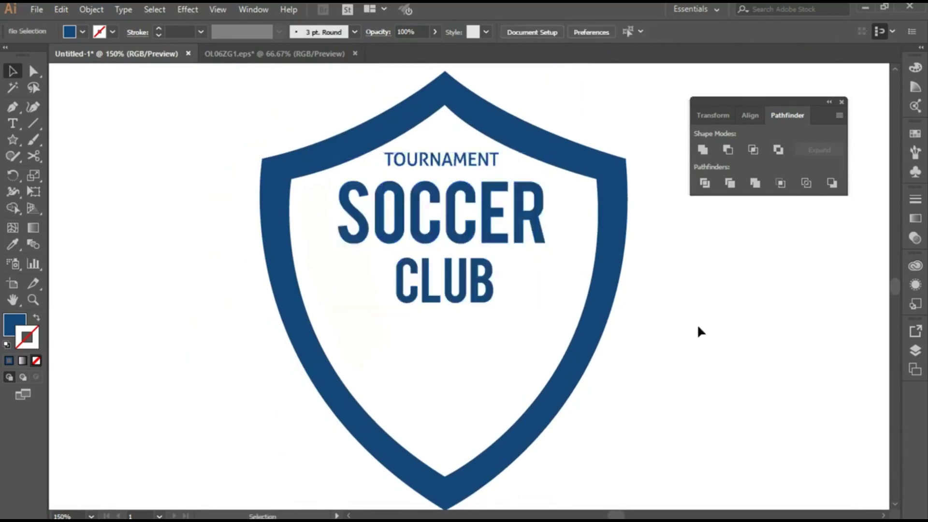
{"action": "left_click", "coordinate": [400, 220]}
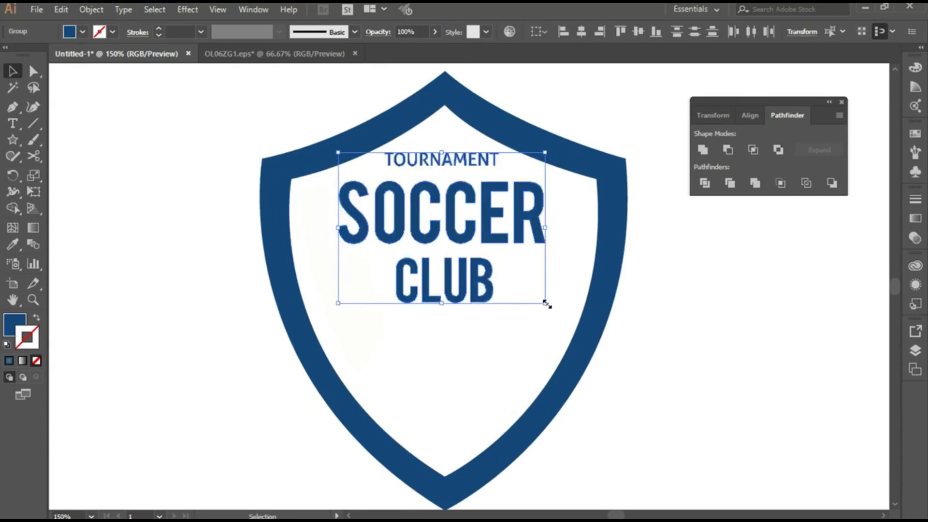
{"action": "left_click_drag", "start_coordinate": [546, 303], "coordinate": [530, 294]}
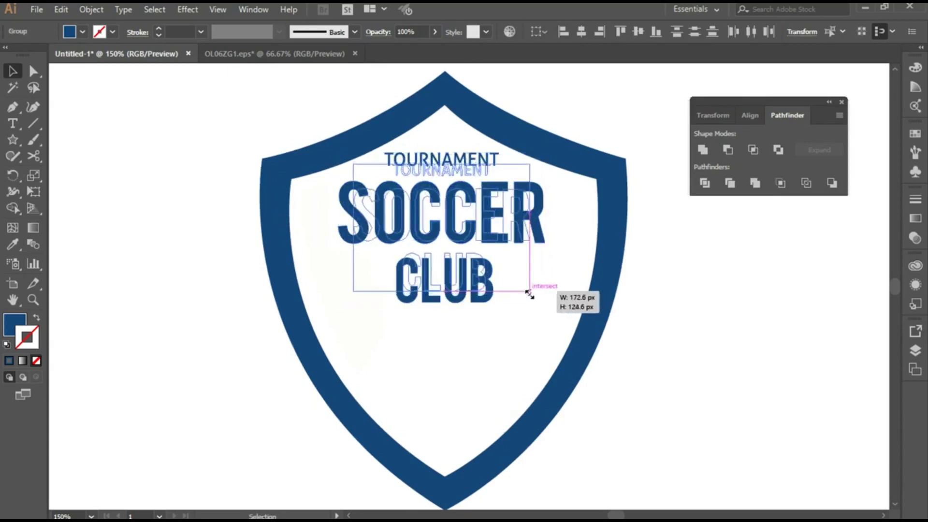
{"action": "left_click_drag", "start_coordinate": [466, 236], "coordinate": [468, 227]}
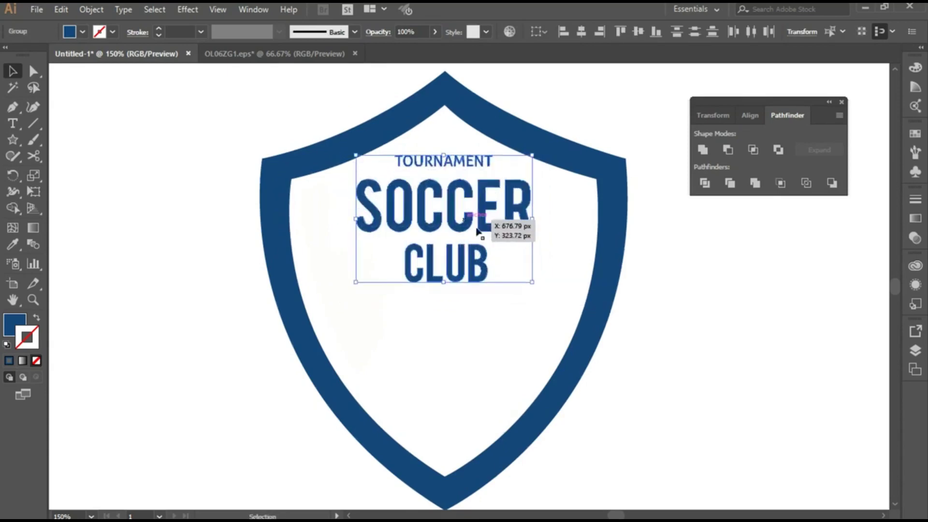
{"action": "left_click", "coordinate": [628, 342]}
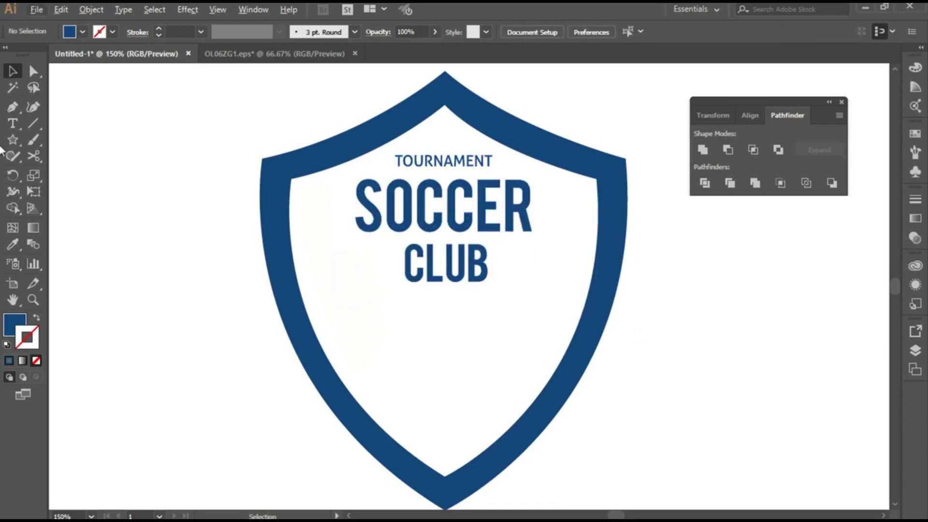
Pen-draw the band from the shield's top left down to a bottom tip and back up its right edge.
{"action": "left_click", "coordinate": [12, 108]}
{"action": "left_click", "coordinate": [302, 189]}
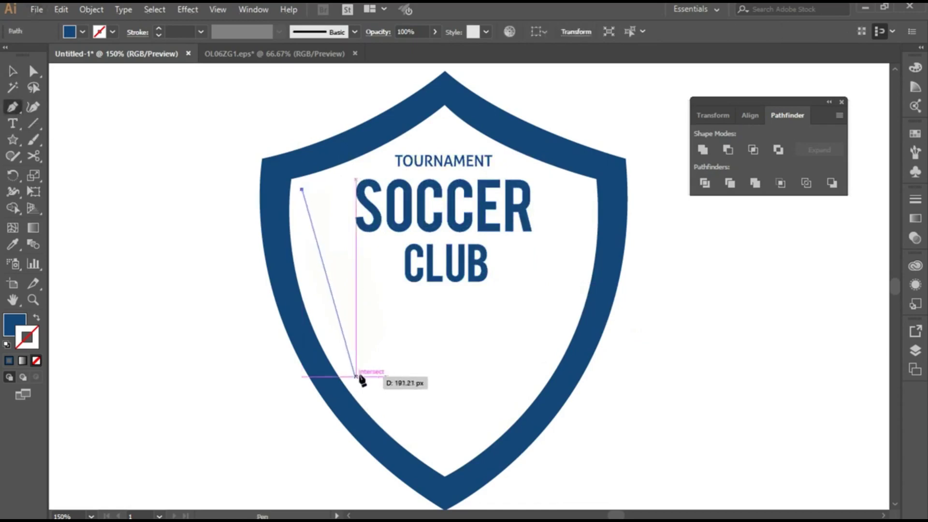
{"action": "mouse_move", "coordinate": [355, 371]}
{"action": "left_mouse_down"}
{"action": "mouse_move", "coordinate": [406, 413]}
{"action": "mouse_move", "coordinate": [407, 436]}
{"action": "left_mouse_up"}
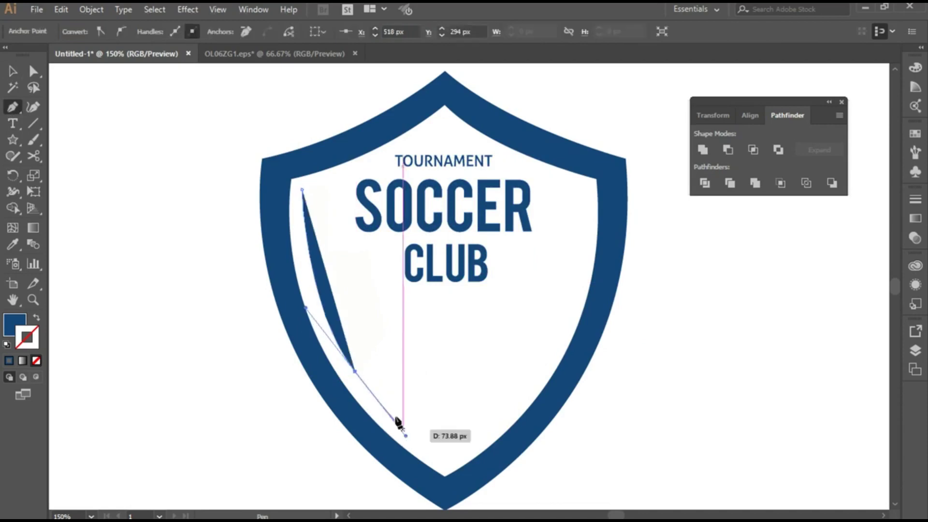
{"action": "left_click", "coordinate": [354, 371]}
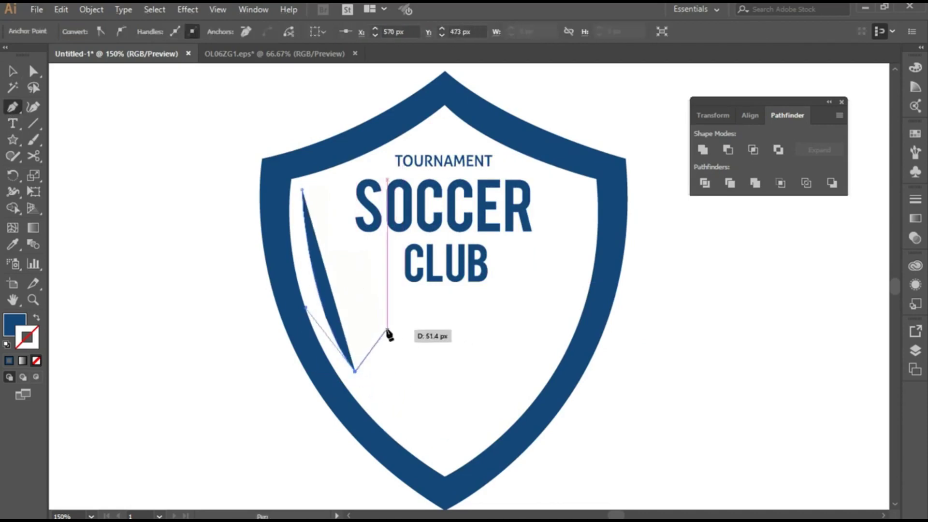
{"action": "left_click", "coordinate": [386, 329]}
{"action": "left_click", "coordinate": [368, 251]}
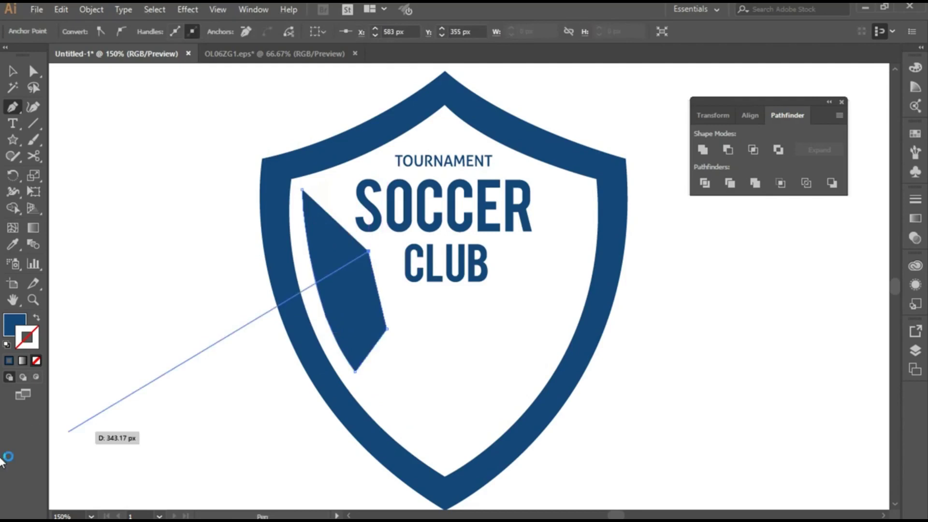
Close the band shape with its inner step and top corners, then fill it red ED3041.
{"action": "left_click", "coordinate": [36, 360]}
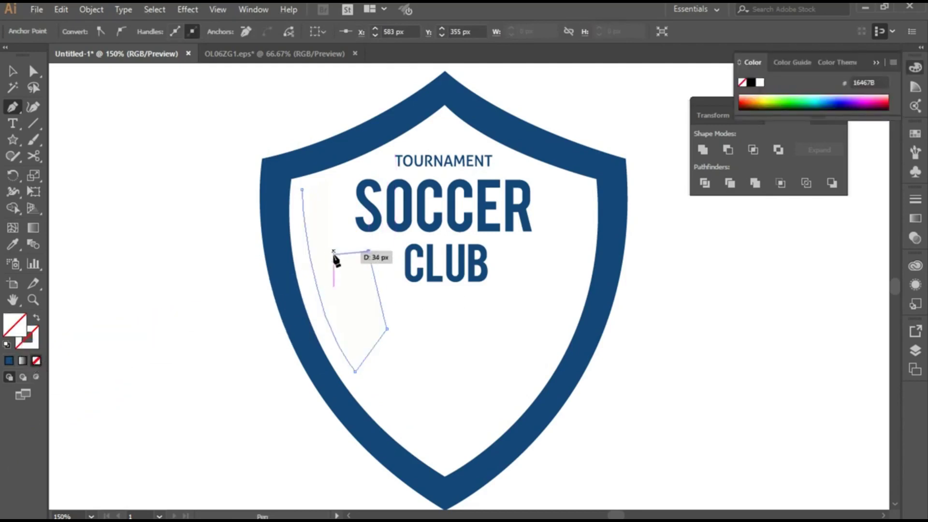
{"action": "left_click", "coordinate": [329, 252]}
{"action": "left_click", "coordinate": [329, 181]}
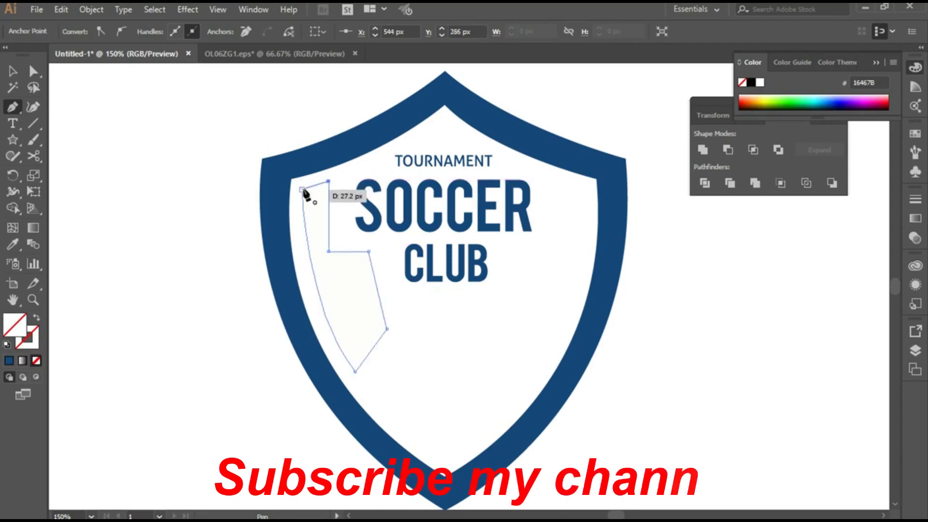
{"action": "left_click", "coordinate": [301, 189]}
{"action": "left_click", "coordinate": [13, 71]}
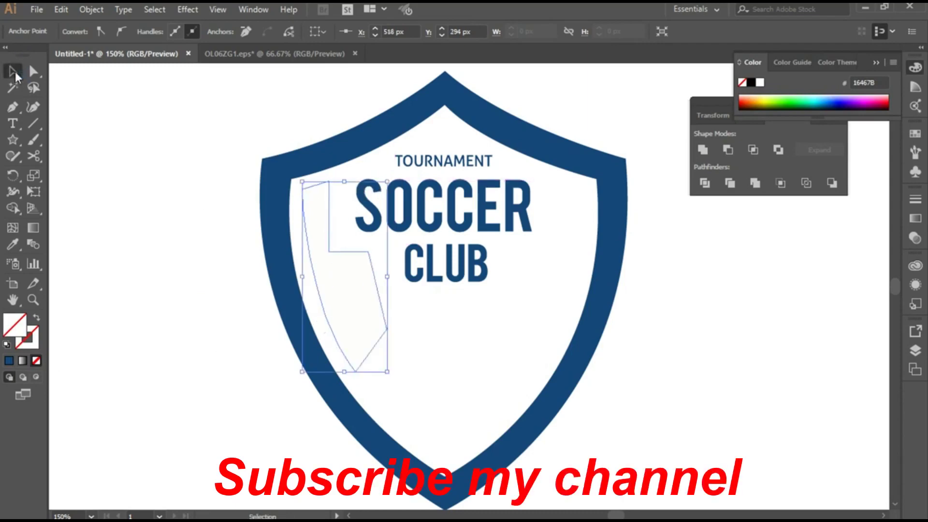
{"action": "left_click", "coordinate": [99, 173]}
{"action": "left_click", "coordinate": [358, 313]}
{"action": "left_click", "coordinate": [82, 32]}
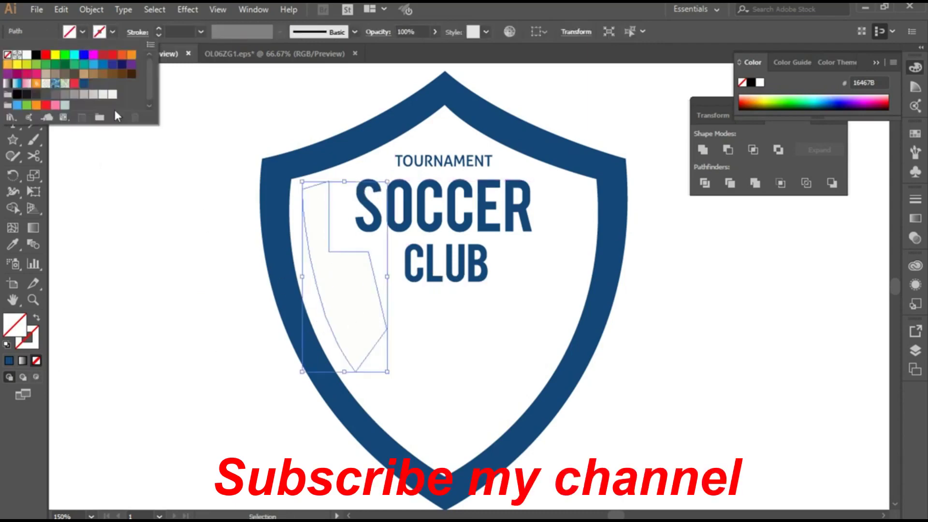
{"action": "left_click", "coordinate": [75, 84]}
Draw a small star on the lower red band and fill it white.
{"action": "left_click", "coordinate": [130, 236]}
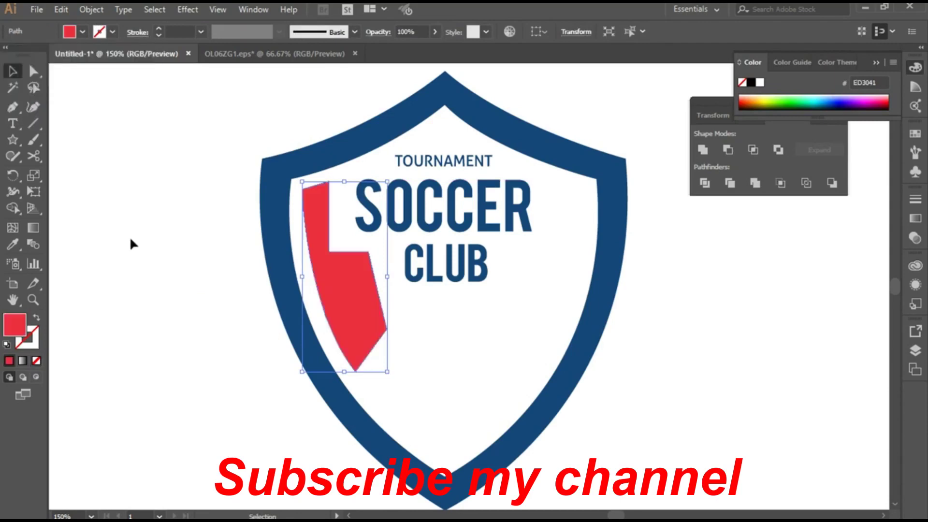
{"action": "left_click", "coordinate": [15, 141]}
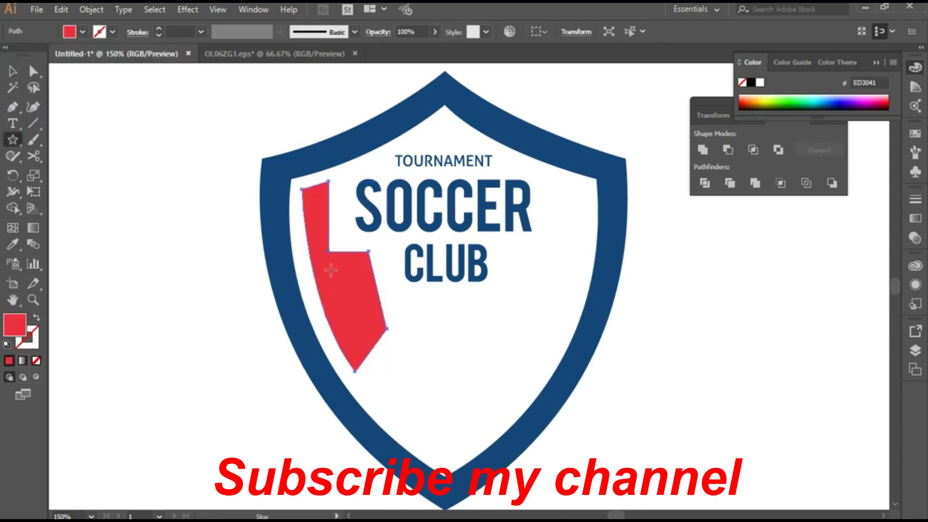
{"action": "left_click_drag", "start_coordinate": [331, 269], "coordinate": [337, 280]}
{"action": "left_click", "coordinate": [13, 71]}
{"action": "left_click", "coordinate": [82, 32]}
{"action": "left_click", "coordinate": [27, 55]}
{"action": "left_click", "coordinate": [147, 241]}
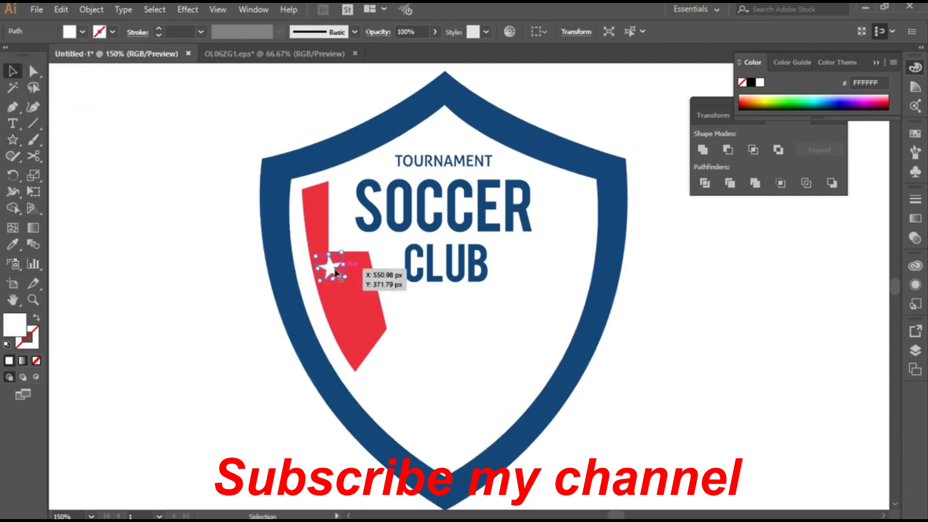
{"action": "left_click", "coordinate": [158, 298]}
{"action": "scroll", "coordinate": [438, 379], "scroll_direction": "down", "scroll_amount": 1}
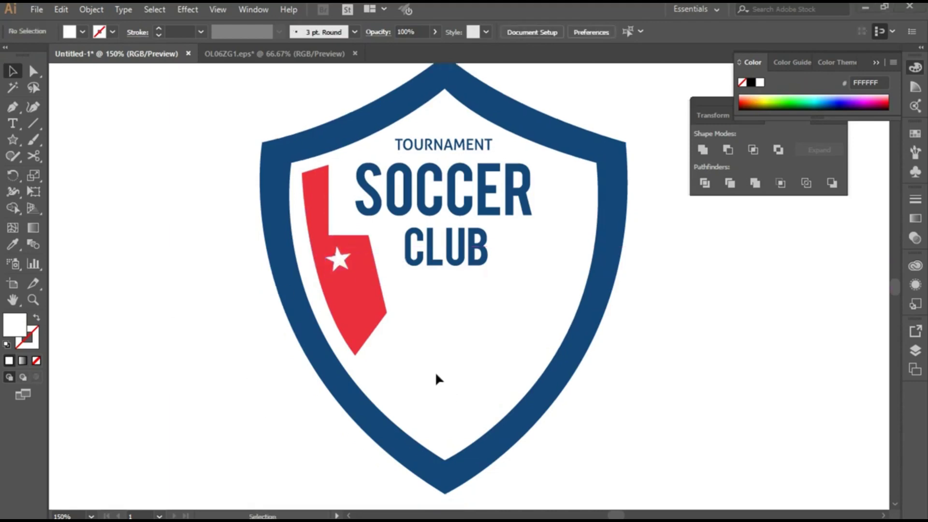
{"action": "scroll", "coordinate": [435, 371], "scroll_direction": "down", "scroll_amount": 1}
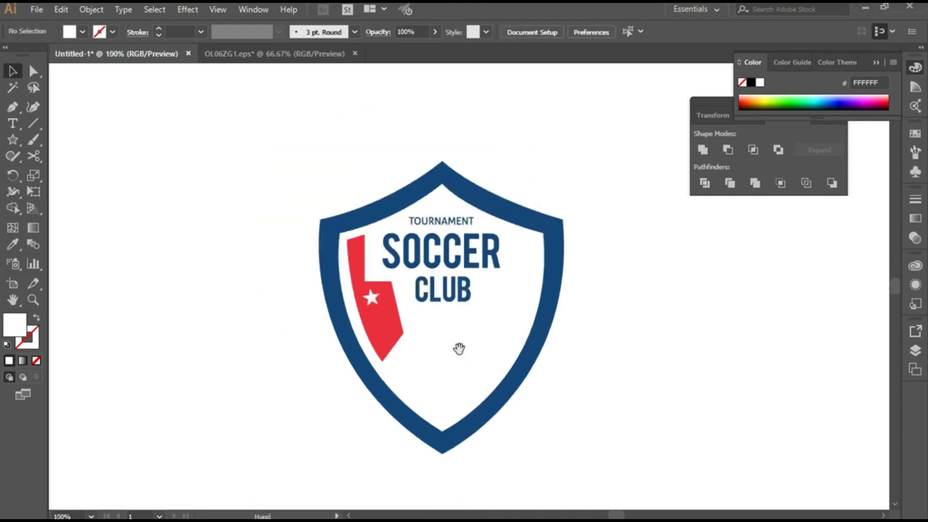
{"action": "left_click_drag", "start_coordinate": [464, 349], "coordinate": [460, 337]}
Group the white star with the red band.
{"action": "left_click_drag", "start_coordinate": [366, 287], "coordinate": [367, 287]}
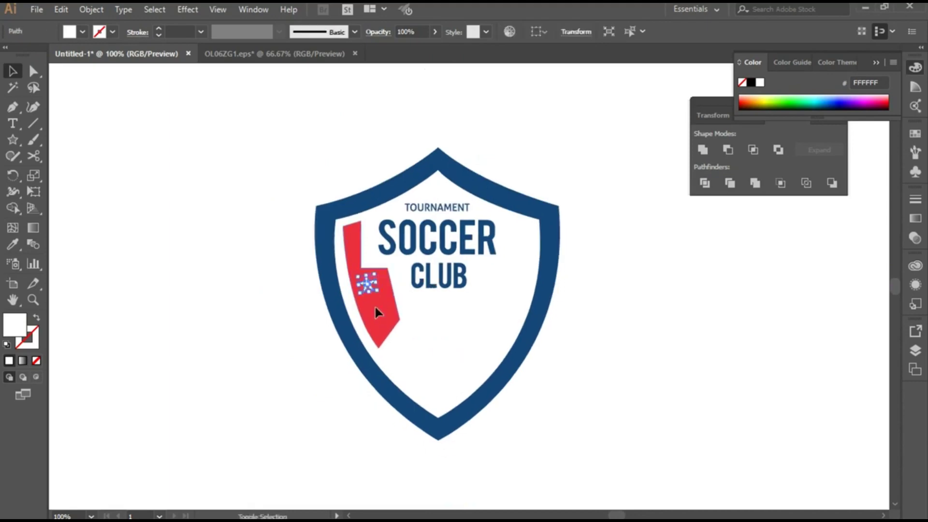
{"action": "left_click", "coordinate": [375, 305], "text": "shift"}
{"action": "right_click", "coordinate": [375, 305]}
{"action": "left_click", "coordinate": [407, 123]}
Reflect a vertical copy of the band group and nudge it into place on the shield's right side.
{"action": "right_click", "coordinate": [371, 314]}
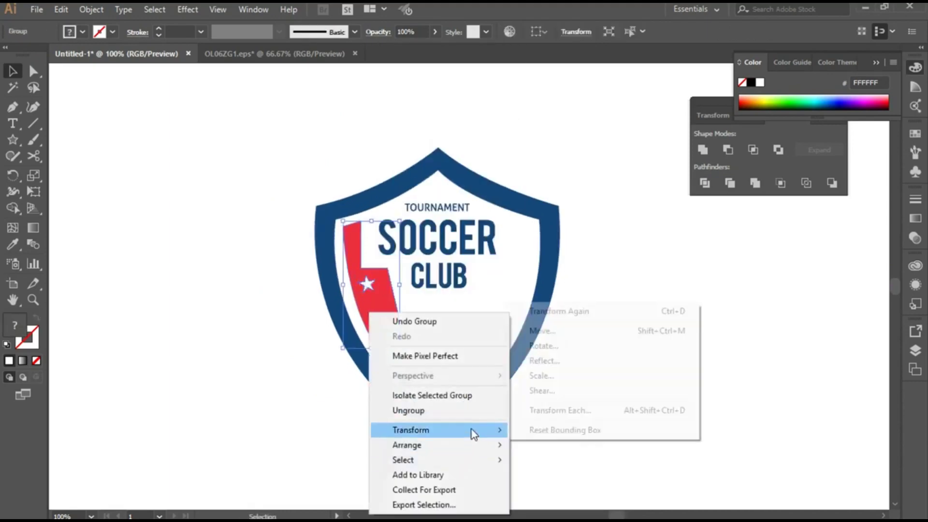
{"action": "left_click", "coordinate": [584, 360]}
{"action": "left_click", "coordinate": [601, 356]}
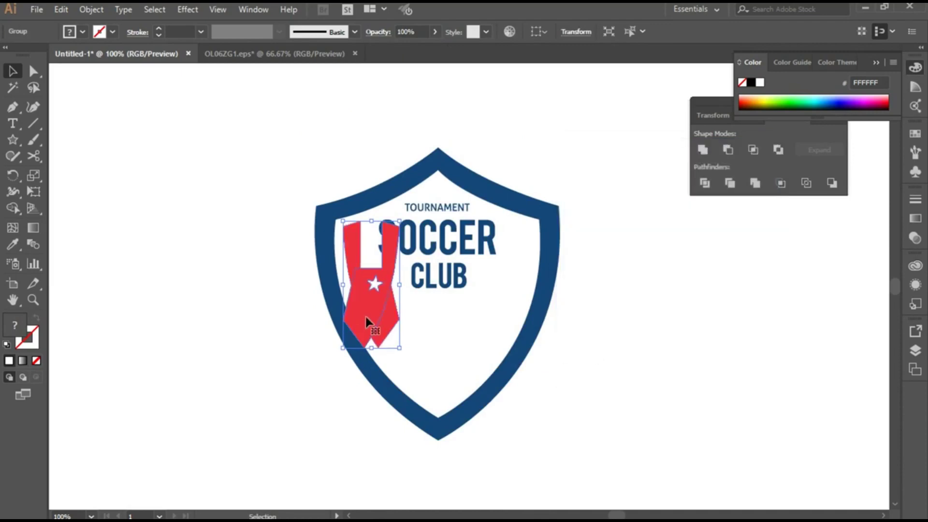
{"action": "left_click_drag", "start_coordinate": [367, 322], "coordinate": [501, 325]}
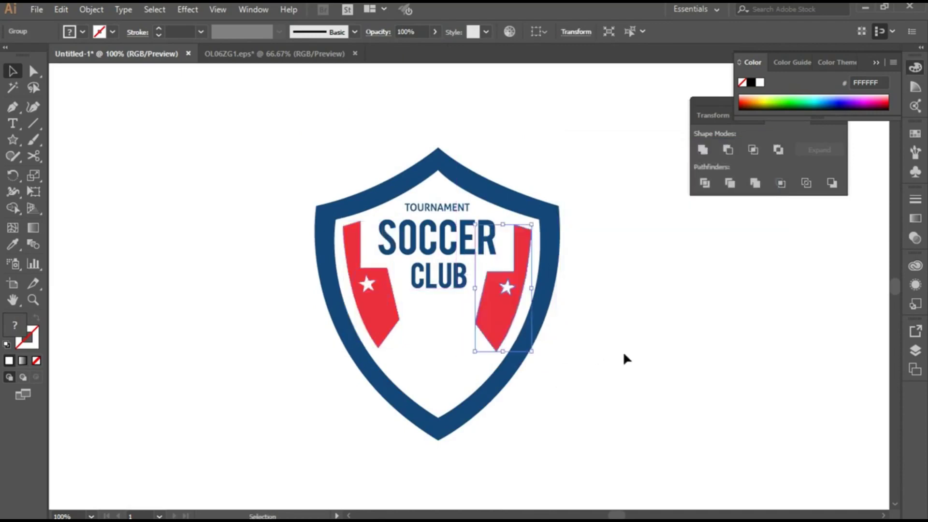
{"action": "key", "text": "Up"}
{"action": "key", "text": "Up"}
{"action": "key", "text": "Up"}
{"action": "key", "text": "Up"}
{"action": "key", "text": "Up"}
{"action": "key", "text": "Up"}
{"action": "key", "text": "Right"}
{"action": "key", "text": "Right"}
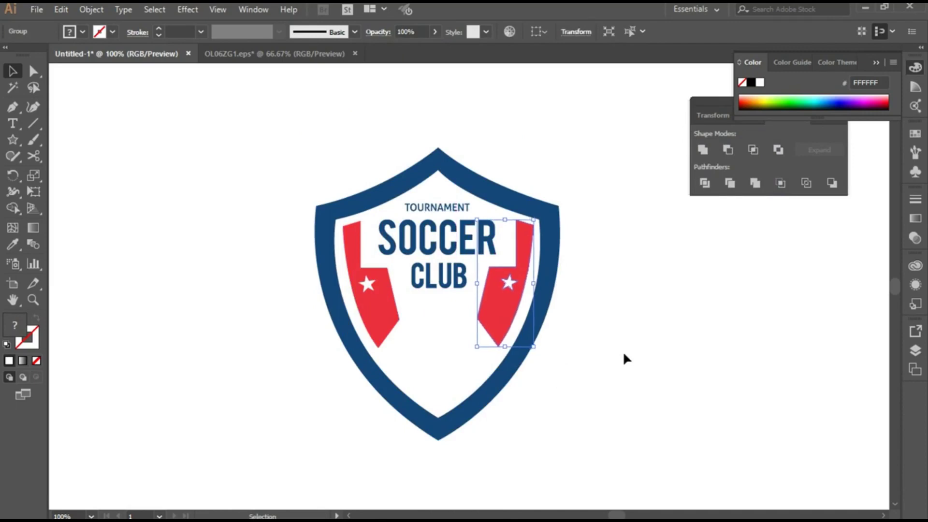
{"action": "key", "text": "Right"}
{"action": "key", "text": "Up"}
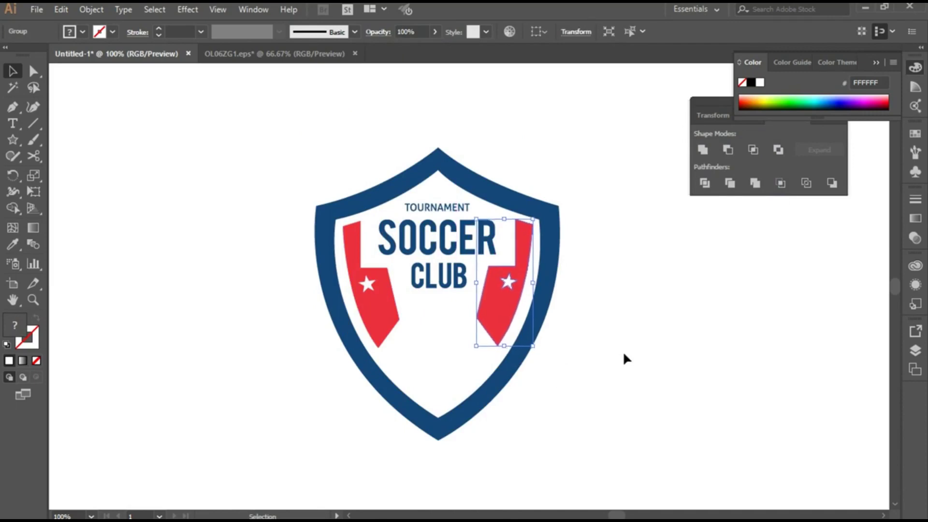
{"action": "left_click", "coordinate": [624, 358]}
Enlarge the TOURNAMENT SOCCER CLUB title to fill the gap between the two red bands.
{"action": "scroll", "coordinate": [591, 389], "scroll_direction": "up", "scroll_amount": 1}
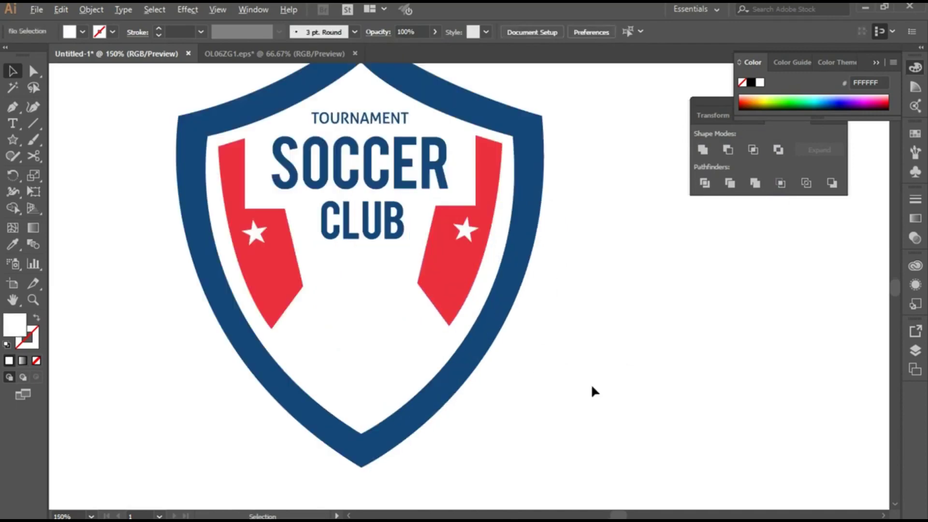
{"action": "left_click_drag", "start_coordinate": [553, 320], "coordinate": [636, 362]}
{"action": "left_click", "coordinate": [443, 161]}
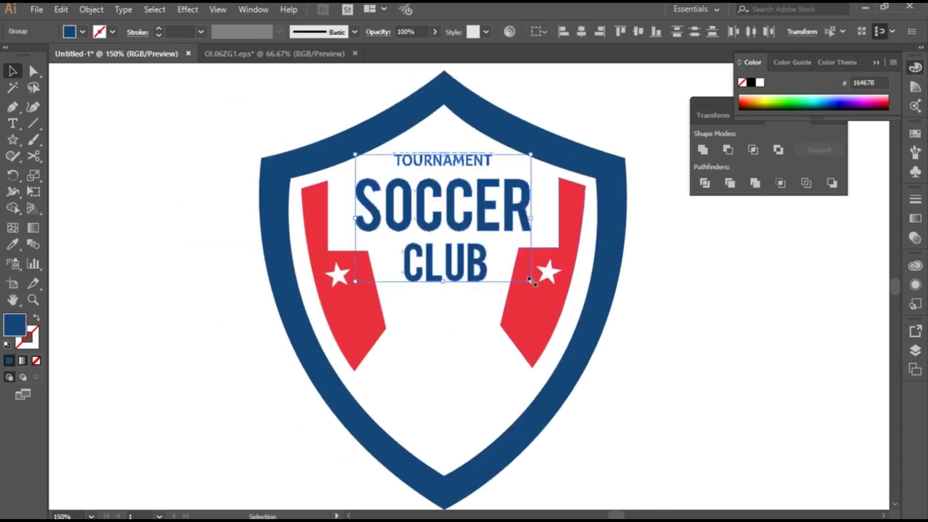
{"action": "left_click_drag", "start_coordinate": [538, 281], "coordinate": [547, 297]}
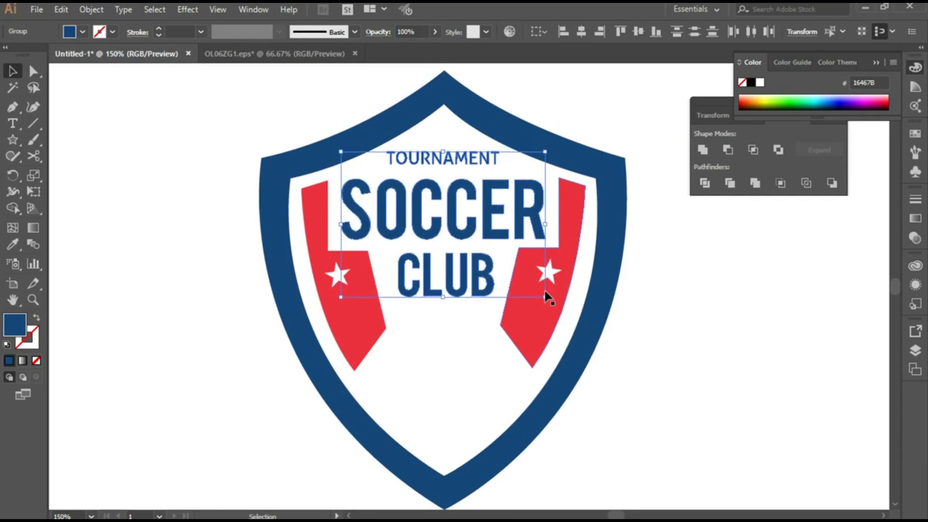
{"action": "left_click", "coordinate": [682, 382]}
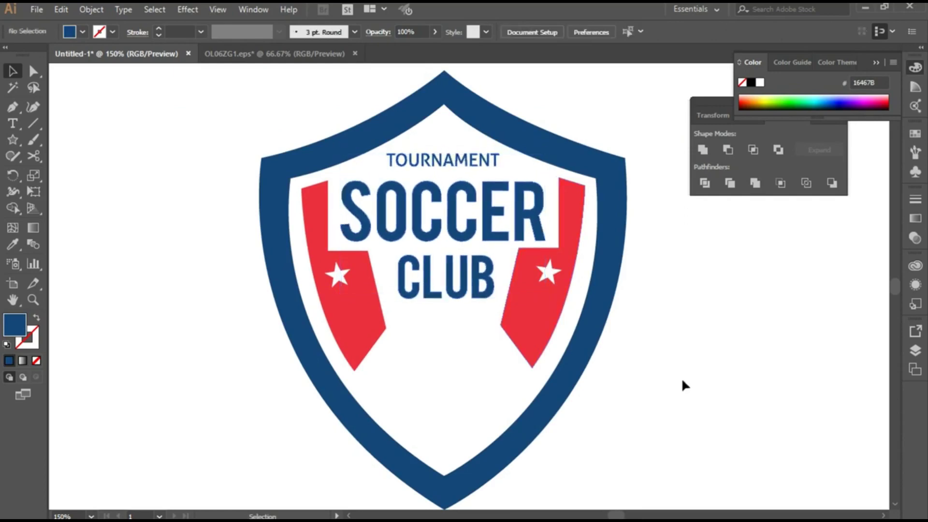
{"action": "scroll", "coordinate": [681, 382], "scroll_direction": "down", "scroll_amount": 1}
{"action": "scroll", "coordinate": [685, 387], "scroll_direction": "up", "scroll_amount": 1}
{"action": "scroll", "coordinate": [685, 386], "scroll_direction": "down", "scroll_amount": 1}
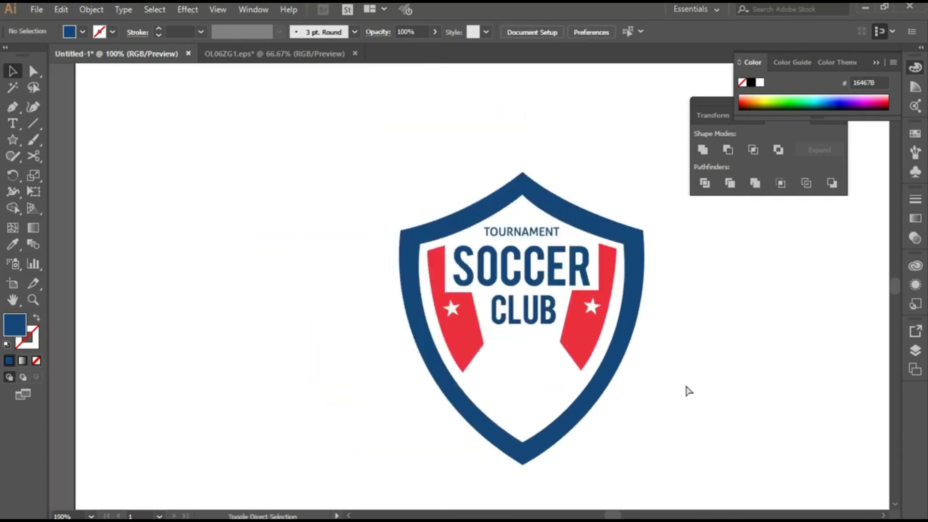
Show the Symbols panel and create a new blank document.
{"action": "left_click", "coordinate": [254, 9]}
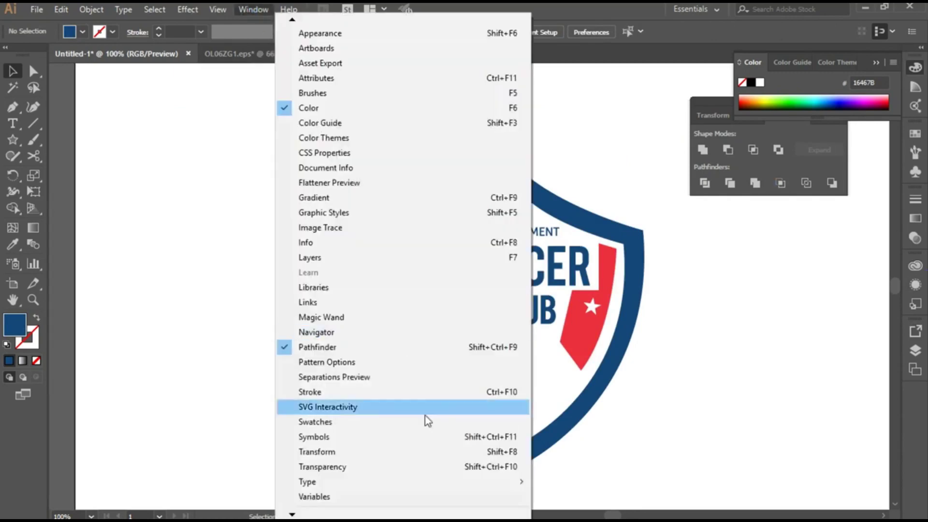
{"action": "left_click", "coordinate": [425, 438]}
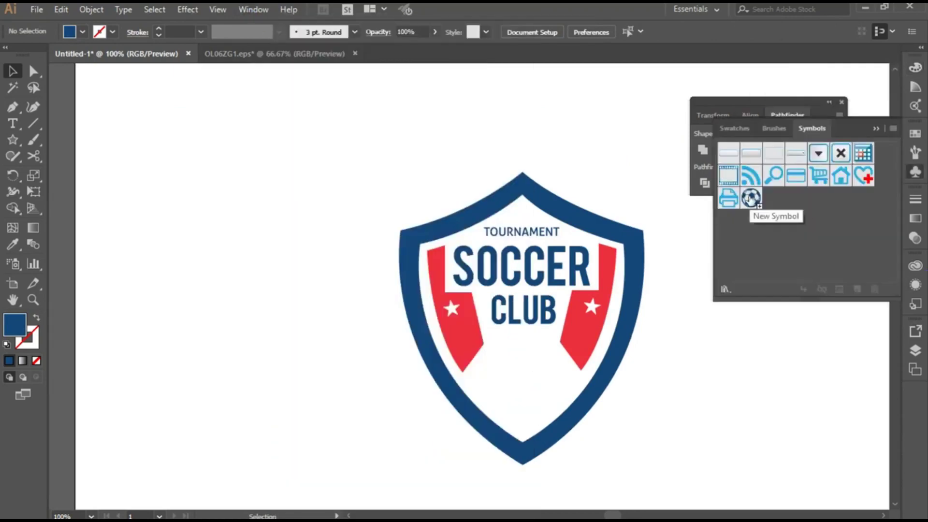
{"action": "left_click", "coordinate": [37, 10]}
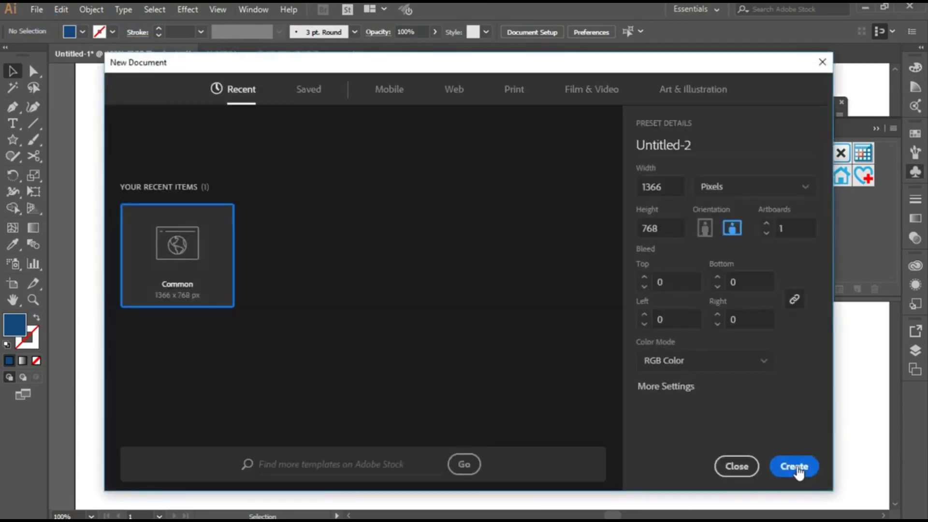
{"action": "left_click", "coordinate": [797, 468]}
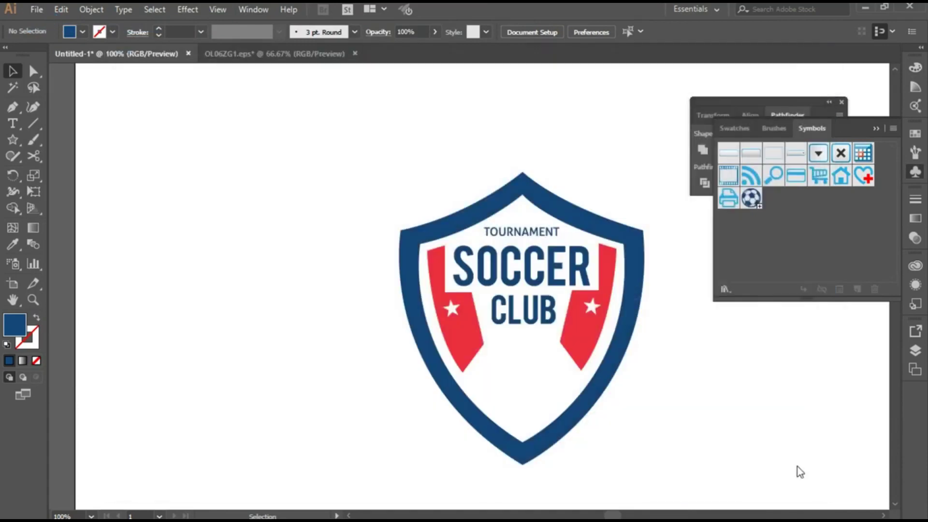
{"action": "left_click", "coordinate": [103, 49]}
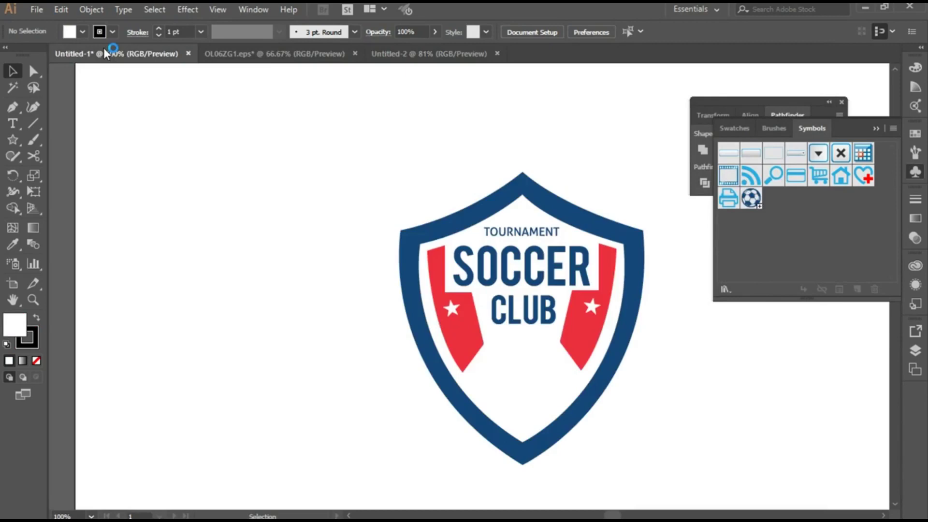
Edit the soccer-ball symbol and copy its artwork into the new document.
{"action": "double_click", "coordinate": [752, 198]}
{"action": "left_click", "coordinate": [468, 282]}
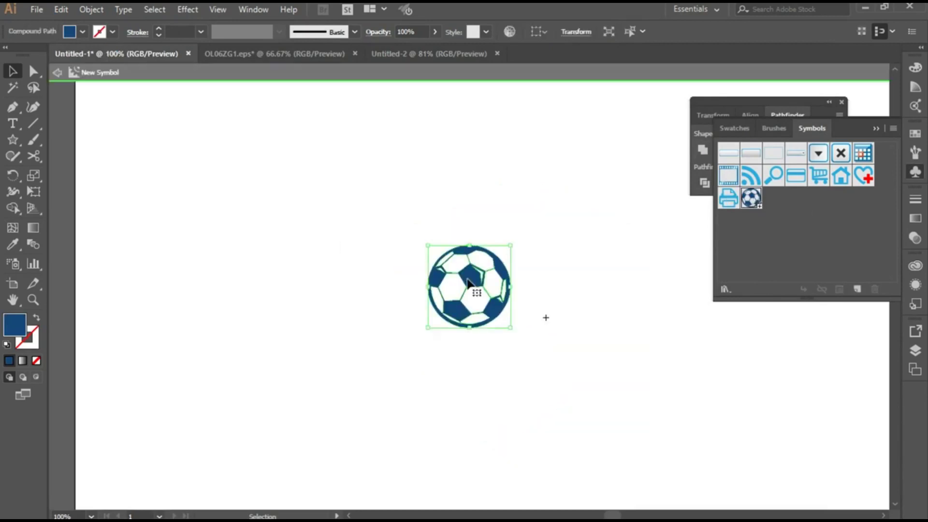
{"action": "left_click_drag", "start_coordinate": [468, 283], "coordinate": [512, 311]}
{"action": "left_click", "coordinate": [123, 54]}
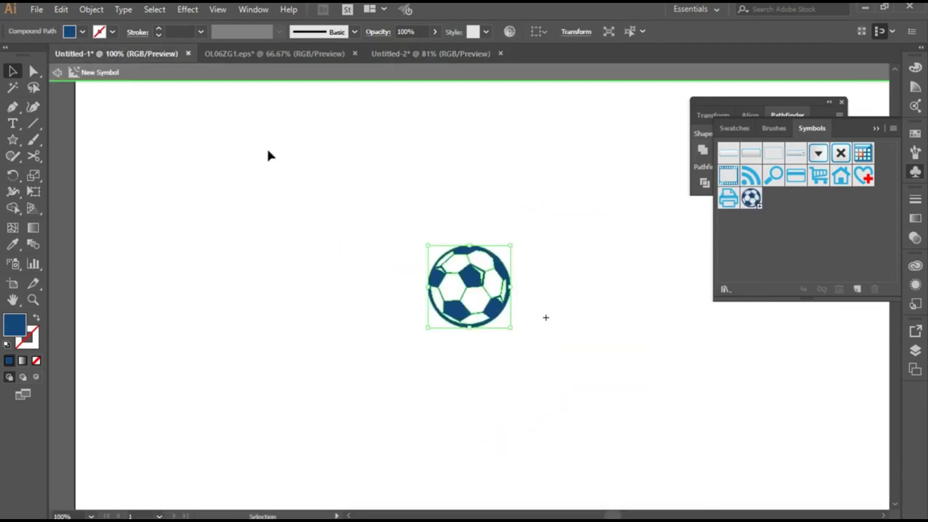
{"action": "left_click", "coordinate": [57, 72]}
Bring the soccer ball from Untitled-2 into the badge and position it just below CLUB.
{"action": "left_click", "coordinate": [431, 53]}
{"action": "left_click_drag", "start_coordinate": [403, 229], "coordinate": [600, 384]}
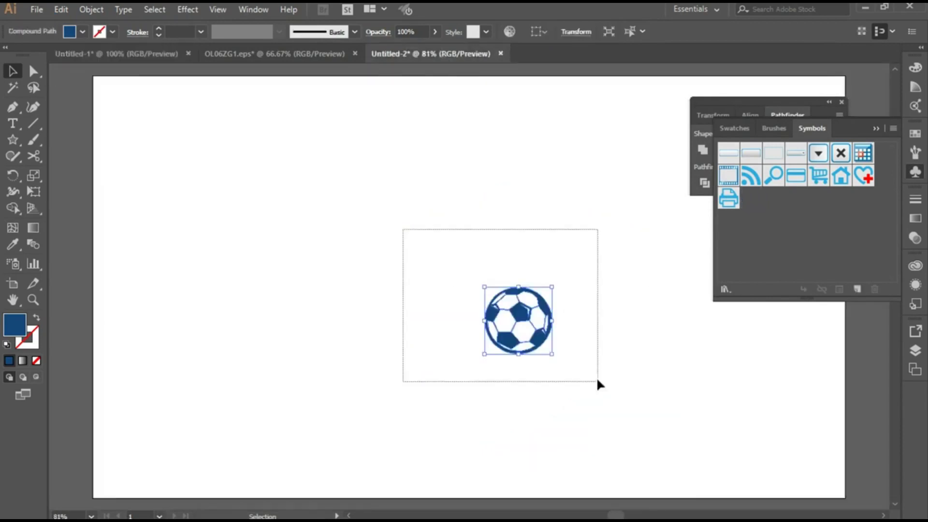
{"action": "left_click_drag", "start_coordinate": [518, 320], "coordinate": [161, 64]}
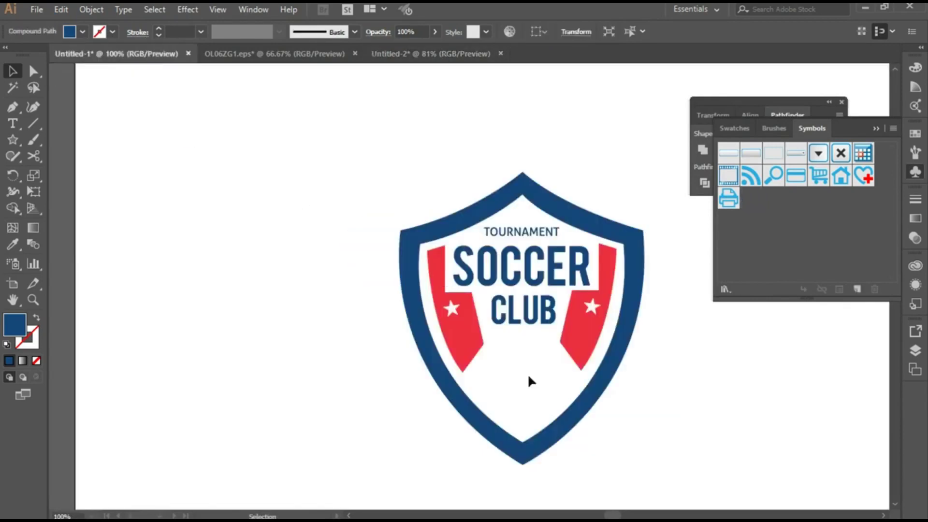
{"action": "left_click_drag", "start_coordinate": [531, 381], "coordinate": [528, 383]}
{"action": "left_click_drag", "start_coordinate": [477, 337], "coordinate": [474, 327]}
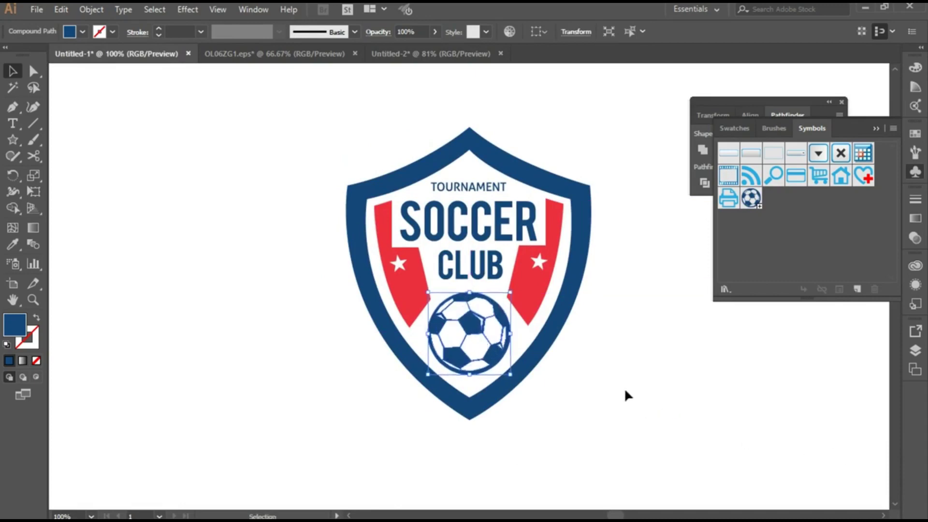
{"action": "left_click", "coordinate": [643, 389]}
Collapse the Symbols panel, move the Pathfinder panel aside and zoom back to 100% on the badge.
{"action": "key", "text": "ctrl+minus"}
{"action": "mouse_move", "coordinate": [643, 392]}
{"action": "left_mouse_down"}
{"action": "mouse_move", "coordinate": [593, 353]}
{"action": "mouse_move", "coordinate": [555, 348]}
{"action": "left_mouse_up"}
{"action": "left_click", "coordinate": [877, 128]}
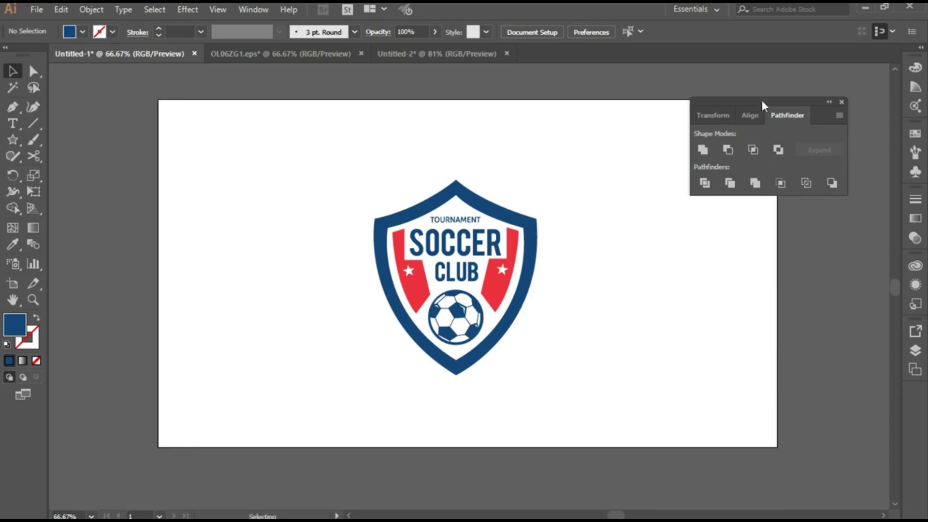
{"action": "left_click_drag", "start_coordinate": [762, 102], "coordinate": [800, 71]}
{"action": "left_click_drag", "start_coordinate": [564, 287], "coordinate": [569, 296]}
{"action": "key", "text": "ctrl+1"}
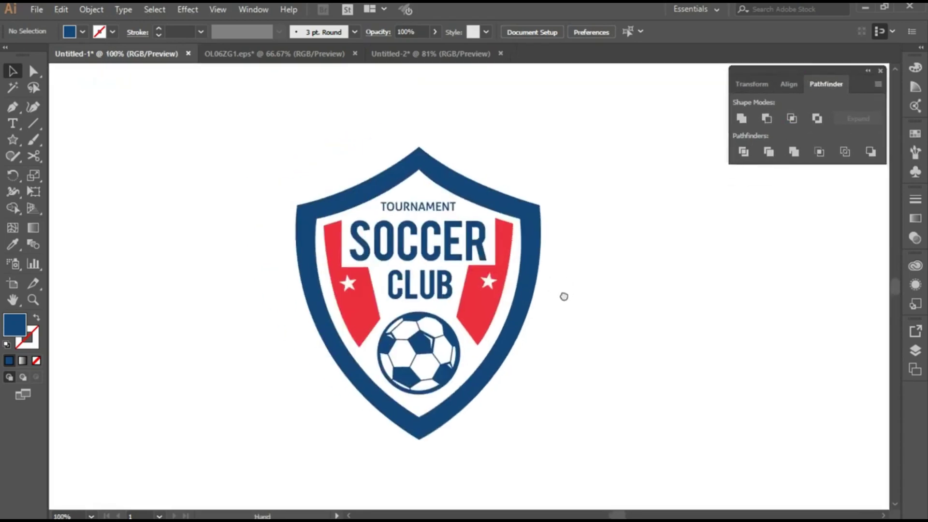
Draw an unfilled Pen-tool curve from left of the shield sweeping down below it.
{"action": "left_click", "coordinate": [11, 108]}
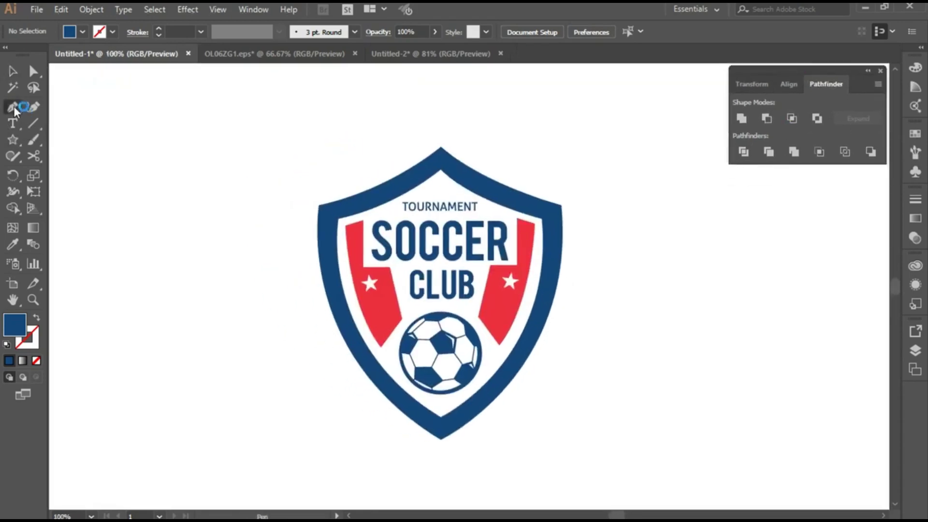
{"action": "left_click", "coordinate": [245, 198]}
{"action": "left_click_drag", "start_coordinate": [441, 479], "coordinate": [636, 498]}
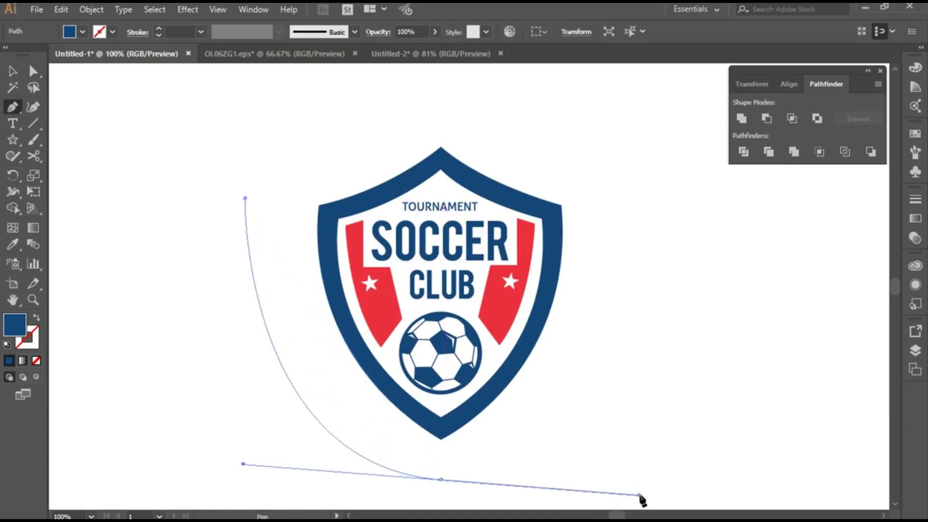
{"action": "left_click_drag", "start_coordinate": [640, 498], "coordinate": [640, 498]}
{"action": "left_click", "coordinate": [36, 361]}
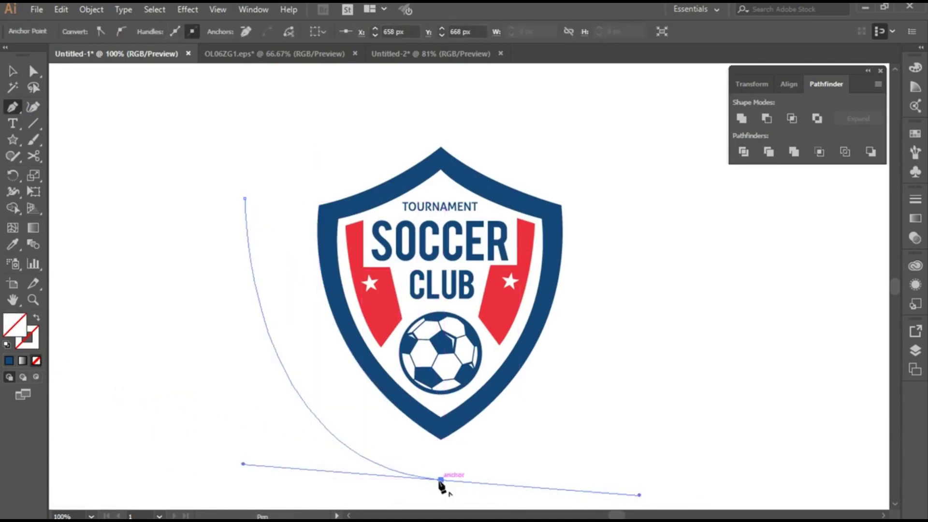
{"action": "left_click", "coordinate": [441, 479]}
Reshape the curve's lower bend and give it a thin navy stroke.
{"action": "left_click", "coordinate": [32, 72]}
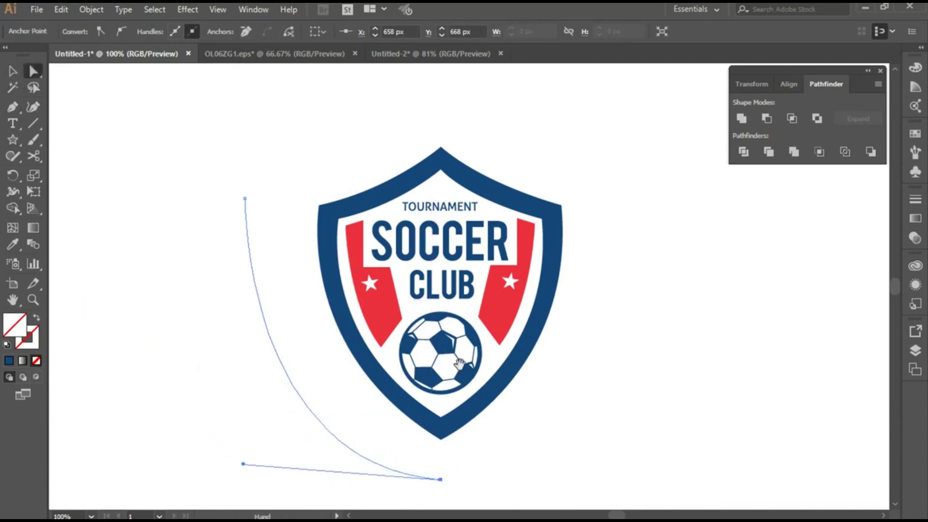
{"action": "left_click_drag", "start_coordinate": [332, 462], "coordinate": [358, 363]}
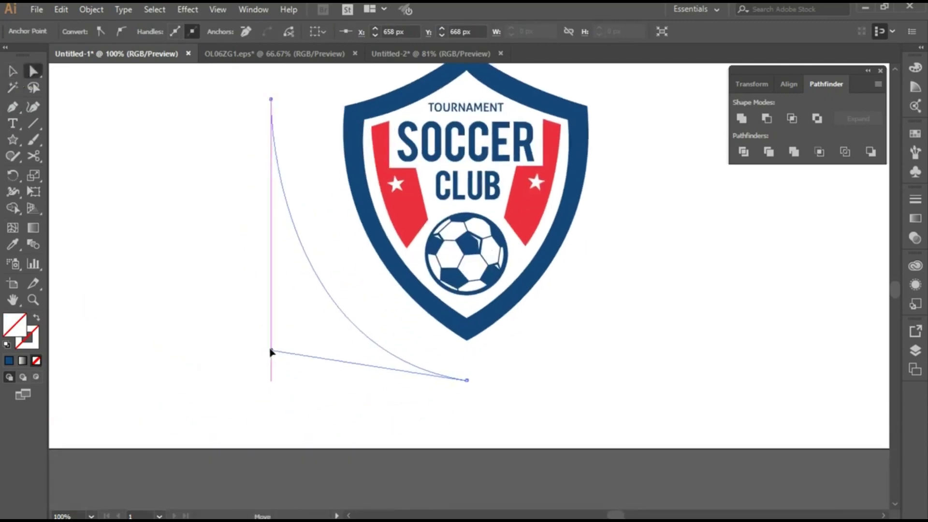
{"action": "left_click_drag", "start_coordinate": [269, 366], "coordinate": [277, 357]}
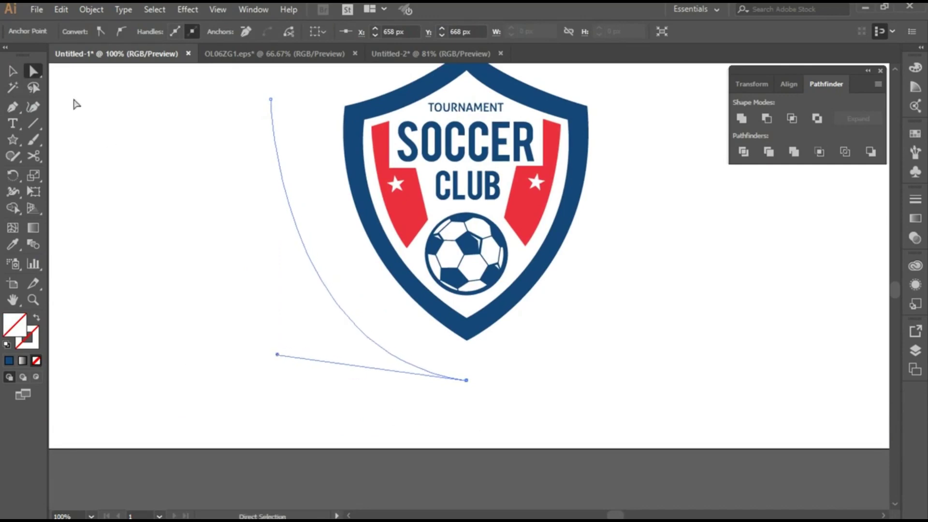
{"action": "left_click", "coordinate": [30, 339]}
{"action": "left_click", "coordinate": [8, 361]}
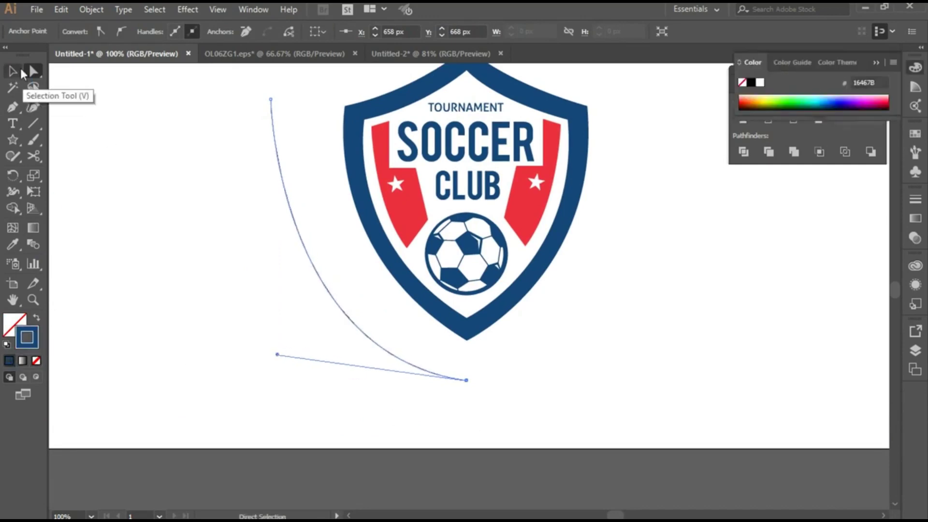
{"action": "left_click", "coordinate": [13, 71]}
{"action": "left_click", "coordinate": [87, 213]}
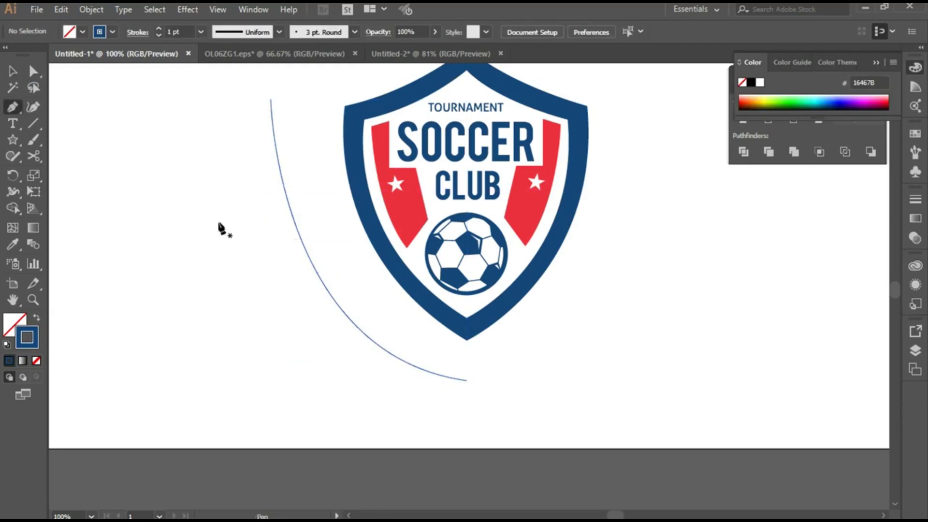
Draw a closed leaf shape left of the stem and fill it navy.
{"action": "left_click", "coordinate": [225, 199]}
{"action": "left_click_drag", "start_coordinate": [224, 274], "coordinate": [262, 312]}
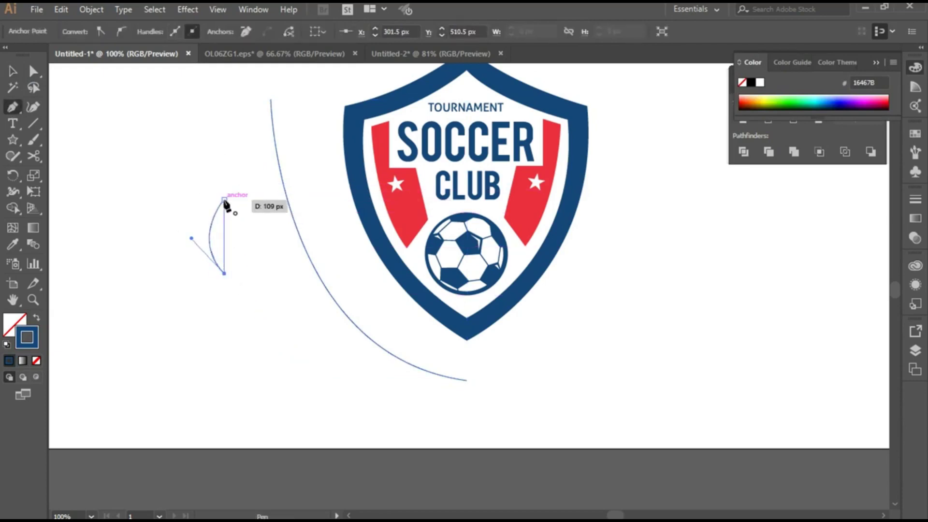
{"action": "left_click_drag", "start_coordinate": [225, 199], "coordinate": [202, 158]}
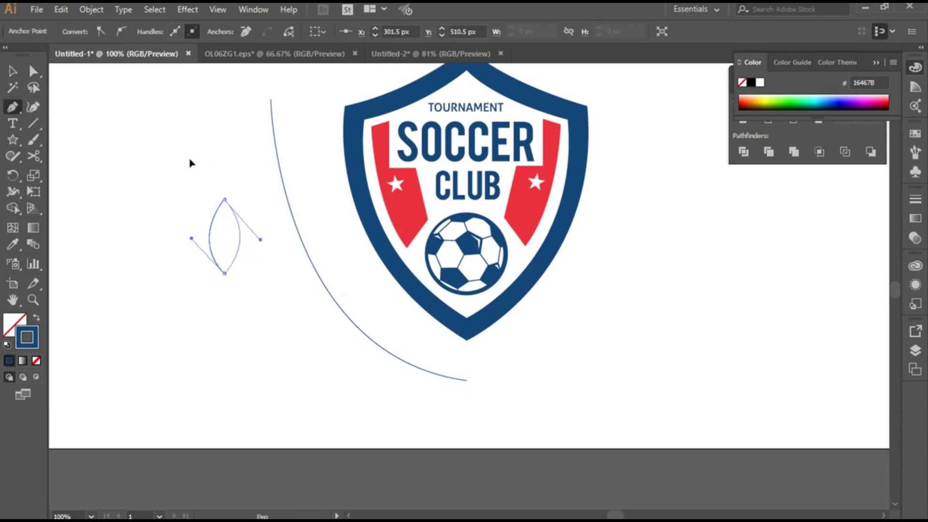
{"action": "left_click", "coordinate": [14, 324]}
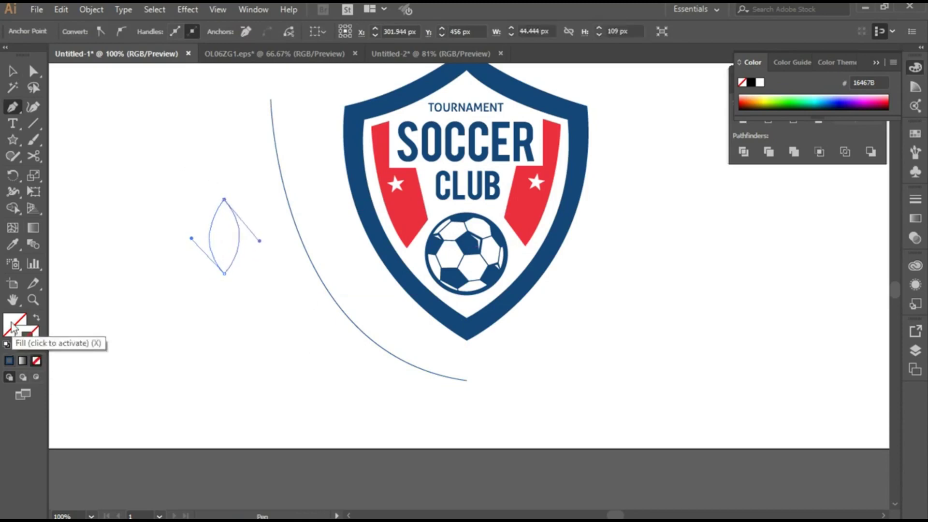
{"action": "left_click", "coordinate": [8, 361]}
{"action": "left_click", "coordinate": [12, 72]}
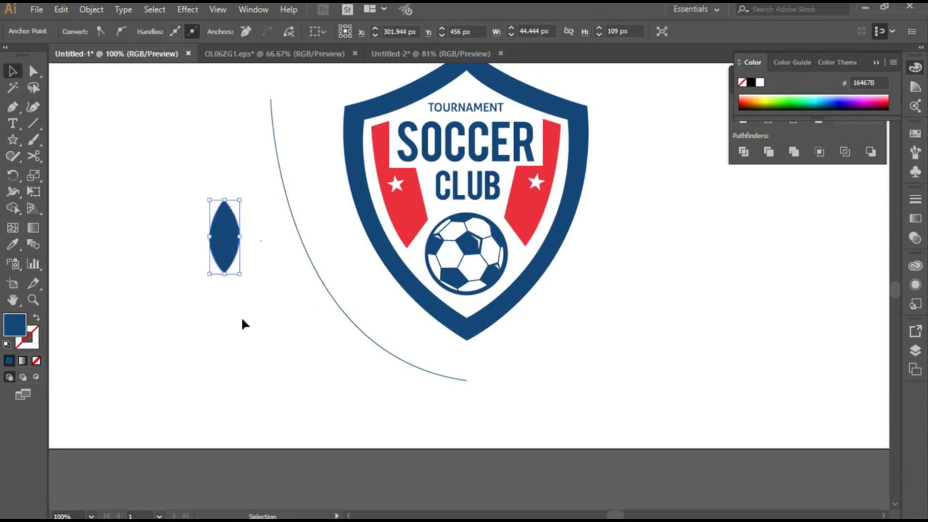
{"action": "left_click", "coordinate": [271, 346]}
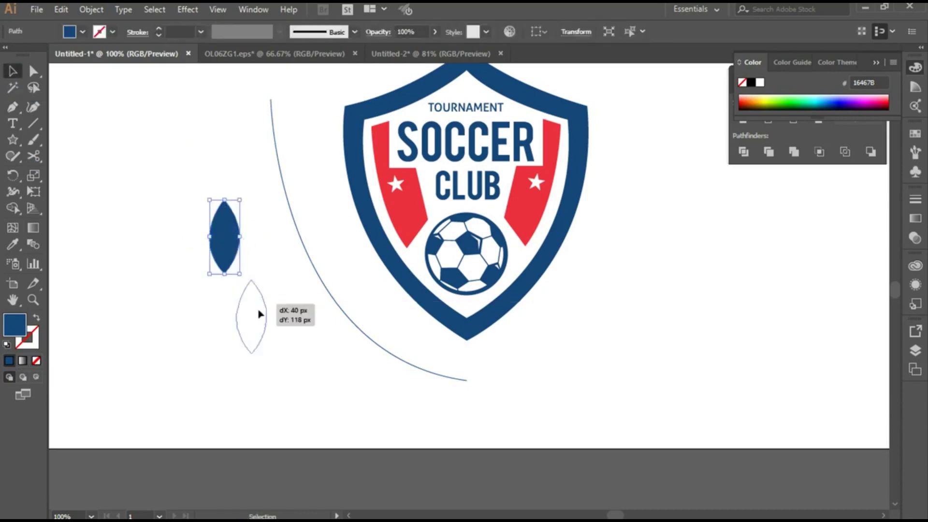
Move and rotate the leaf onto the lower end of the stem.
{"action": "left_click_drag", "start_coordinate": [227, 244], "coordinate": [404, 411]}
{"action": "left_click_drag", "start_coordinate": [421, 446], "coordinate": [454, 370]}
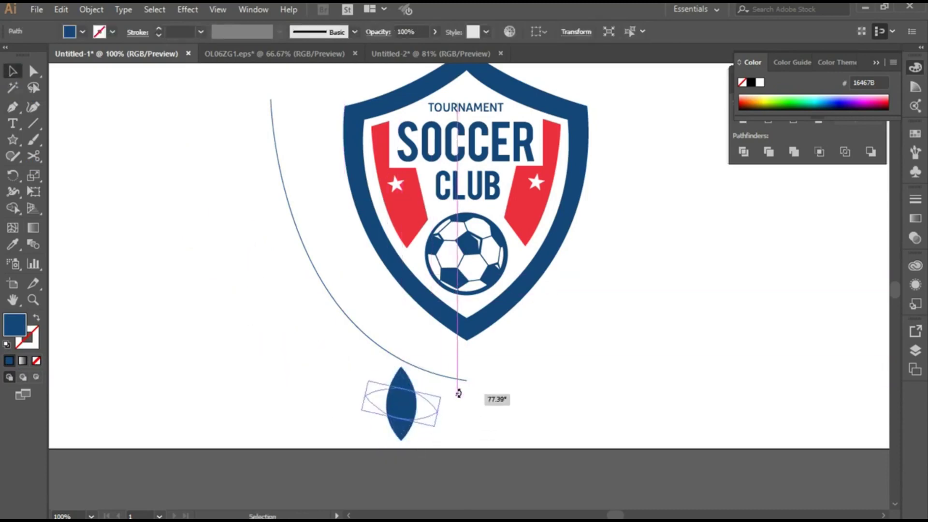
{"action": "left_click_drag", "start_coordinate": [418, 398], "coordinate": [436, 387]}
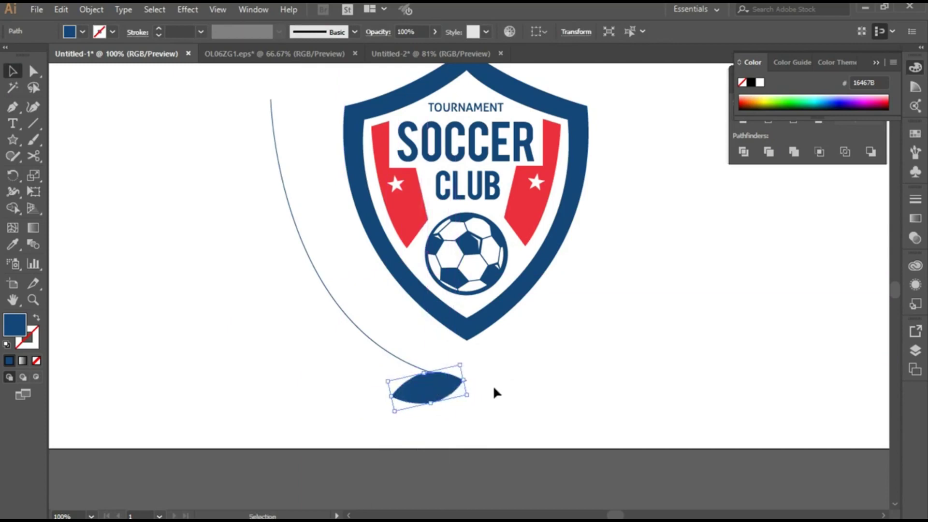
{"action": "scroll", "coordinate": [492, 385], "scroll_direction": "up", "scroll_amount": 1}
{"action": "scroll", "coordinate": [492, 385], "scroll_direction": "up", "scroll_amount": 1}
{"action": "scroll", "coordinate": [511, 386], "scroll_direction": "up", "scroll_amount": 1}
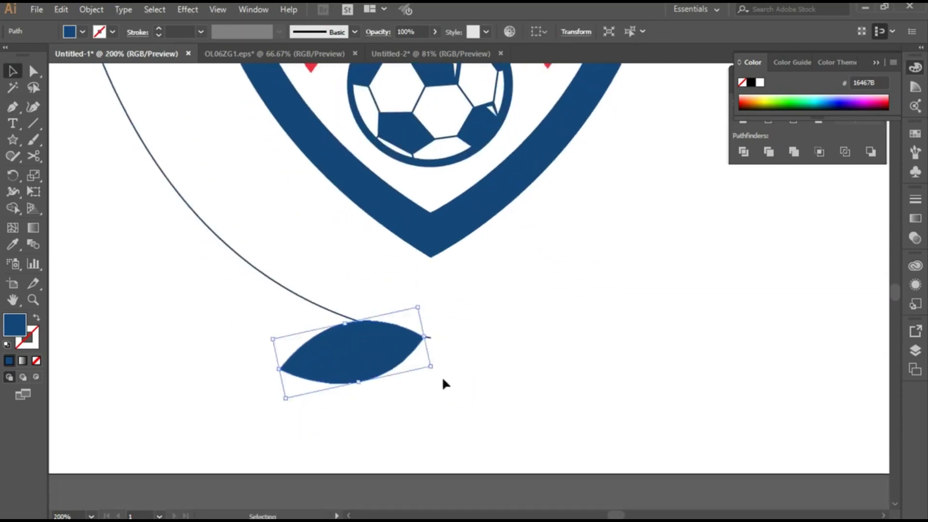
{"action": "left_click_drag", "start_coordinate": [444, 381], "coordinate": [446, 360]}
{"action": "left_click_drag", "start_coordinate": [383, 348], "coordinate": [392, 361]}
Reflect a copy of the leaf and rotate it upward into a V pair.
{"action": "right_click", "coordinate": [392, 362]}
{"action": "mouse_move", "coordinate": [434, 273]}
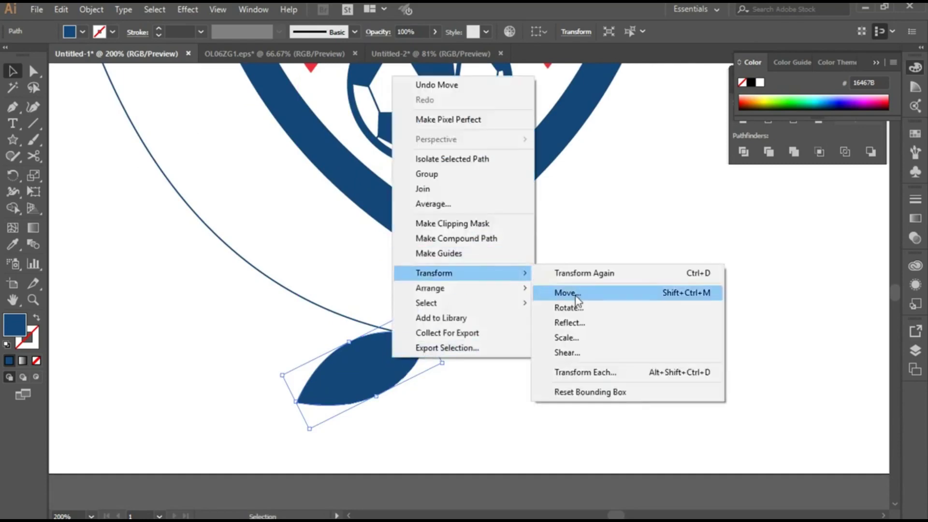
{"action": "left_click", "coordinate": [585, 322]}
{"action": "left_click", "coordinate": [601, 357]}
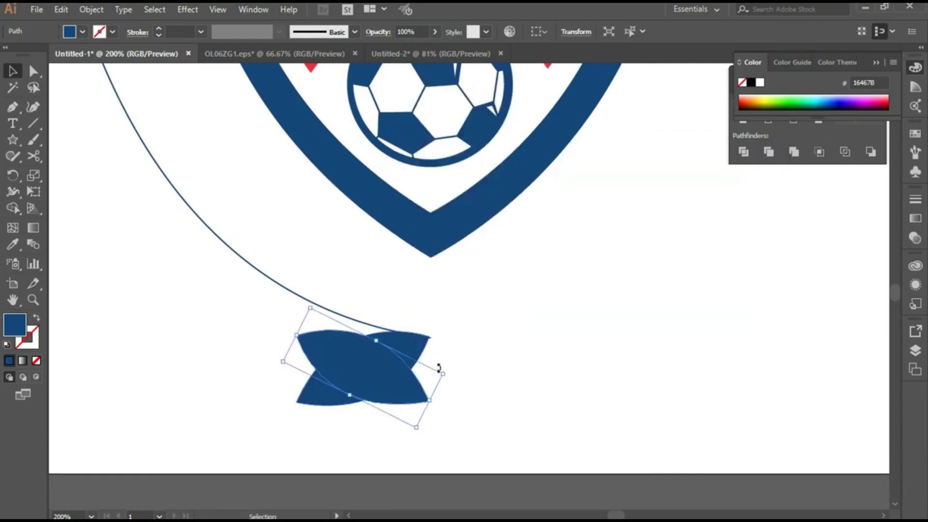
{"action": "left_click_drag", "start_coordinate": [442, 364], "coordinate": [464, 388]}
{"action": "key", "text": "Up"}
{"action": "key", "text": "Up"}
{"action": "key", "text": "Up"}
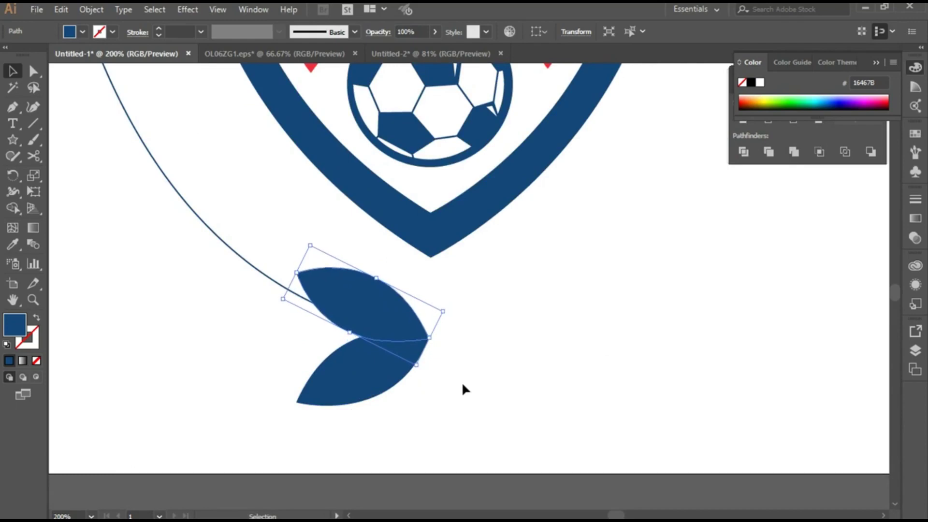
{"action": "key", "text": "Up"}
{"action": "key", "text": "Up"}
Move both leaves up together so they sit at the stem tip.
{"action": "left_click", "coordinate": [482, 354]}
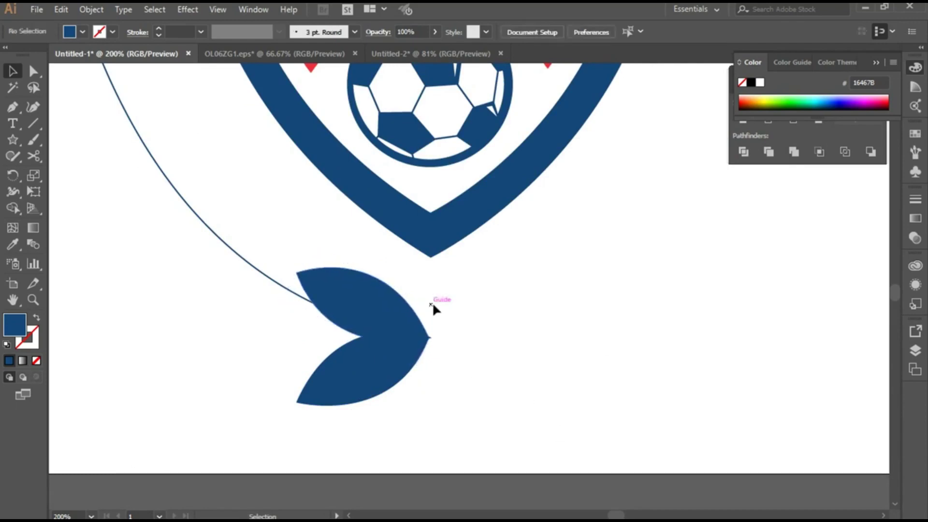
{"action": "left_click", "coordinate": [420, 323]}
{"action": "left_click", "coordinate": [379, 381], "text": "shift"}
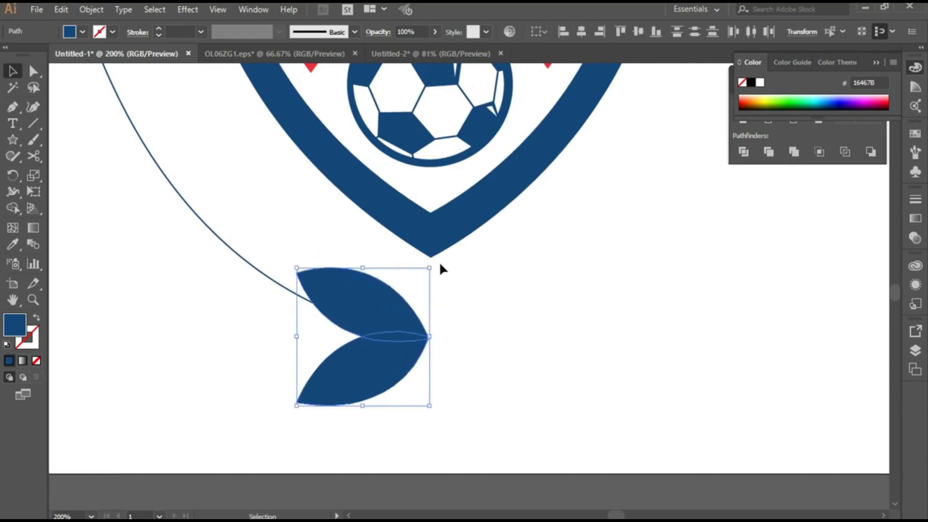
{"action": "left_click_drag", "start_coordinate": [382, 322], "coordinate": [377, 290]}
{"action": "left_click", "coordinate": [459, 386]}
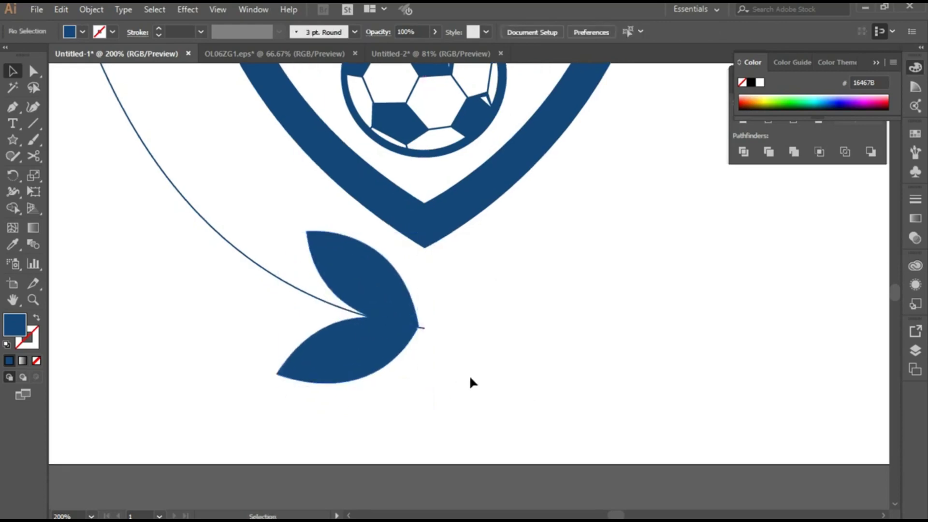
{"action": "scroll", "coordinate": [500, 379], "scroll_direction": "down", "scroll_amount": 1}
{"action": "scroll", "coordinate": [500, 378], "scroll_direction": "down", "scroll_amount": 2}
{"action": "scroll", "coordinate": [498, 383], "scroll_direction": "up", "scroll_amount": 2}
Group the two leaves into a pair and place a copy further along the stem.
{"action": "left_click_drag", "start_coordinate": [485, 383], "coordinate": [430, 348]}
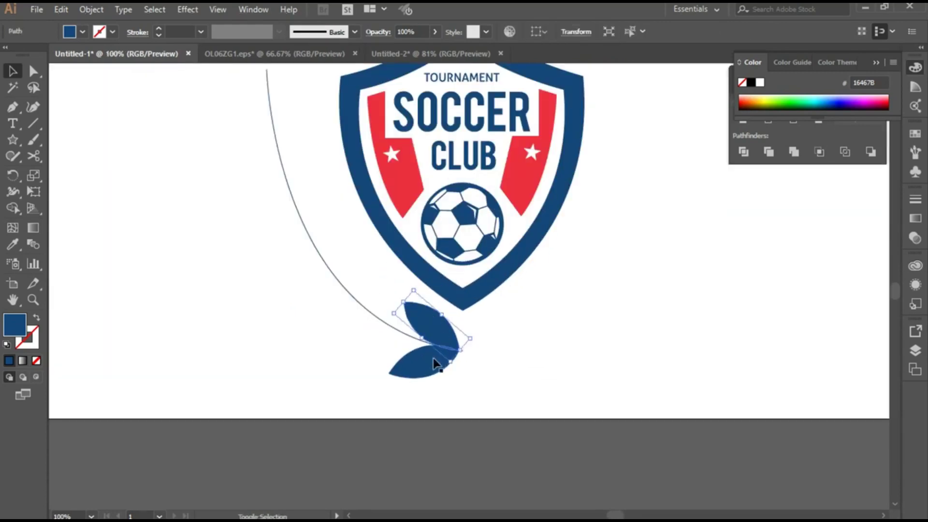
{"action": "right_click", "coordinate": [429, 353]}
{"action": "left_click", "coordinate": [530, 172]}
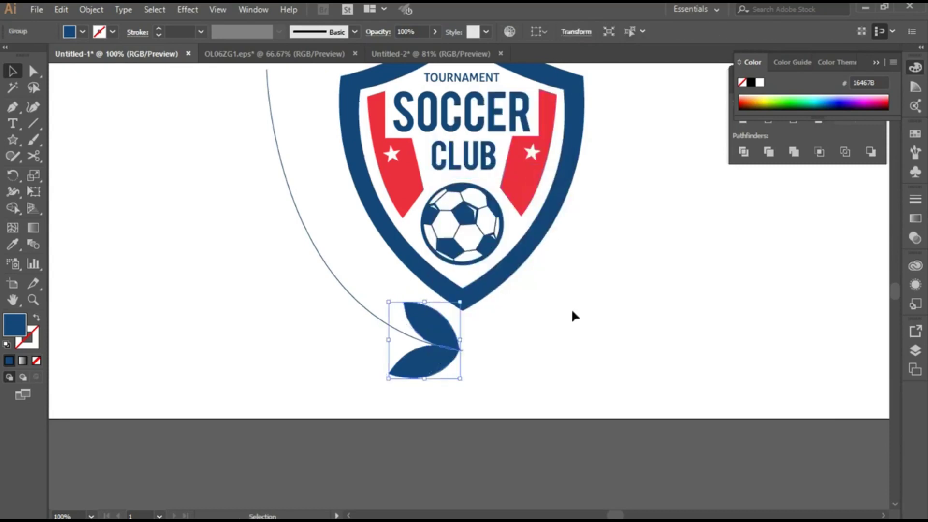
{"action": "left_click_drag", "start_coordinate": [431, 367], "coordinate": [383, 347]}
{"action": "mouse_move", "coordinate": [440, 315]}
{"action": "left_mouse_down"}
{"action": "mouse_move", "coordinate": [501, 347]}
{"action": "mouse_move", "coordinate": [448, 347]}
{"action": "left_mouse_up"}
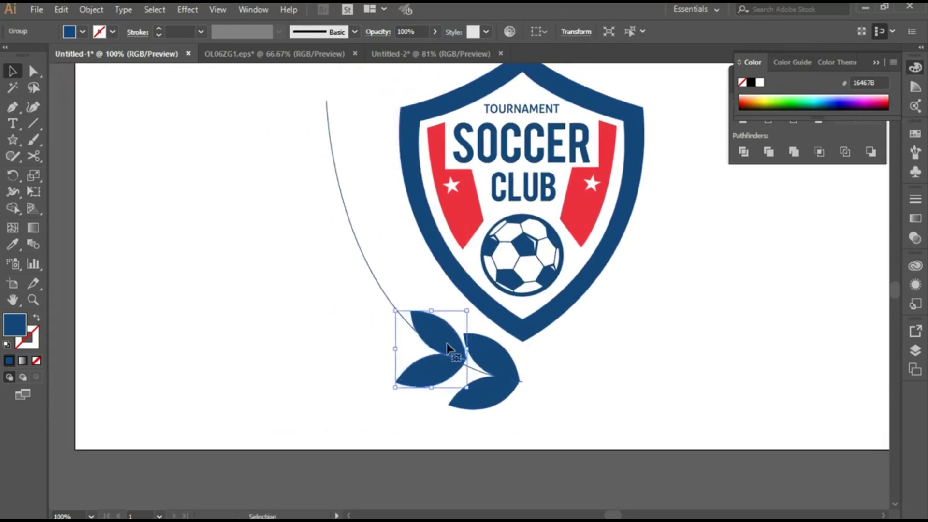
Rotate both leaf pairs slightly and nudge the left pair onto the stem.
{"action": "left_click", "coordinate": [500, 362]}
{"action": "left_click_drag", "start_coordinate": [523, 332], "coordinate": [526, 330]}
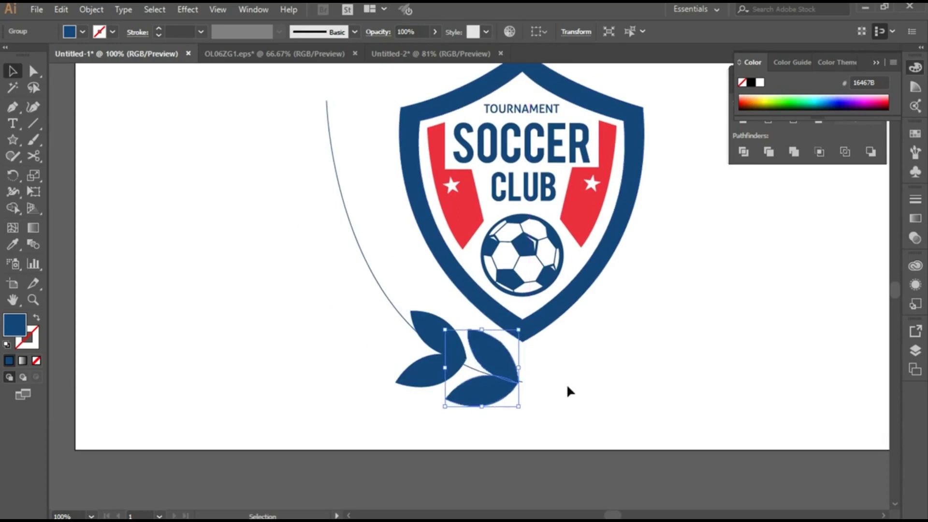
{"action": "left_click", "coordinate": [561, 400]}
{"action": "left_click", "coordinate": [447, 362]}
{"action": "left_click_drag", "start_coordinate": [467, 309], "coordinate": [473, 314]}
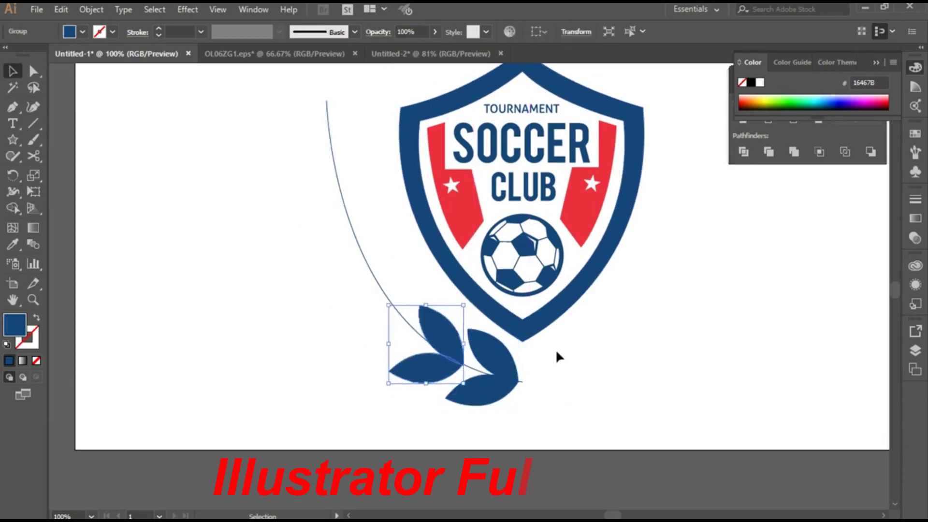
{"action": "key", "text": "Down"}
{"action": "key", "text": "Down"}
{"action": "key", "text": "Right"}
{"action": "key", "text": "Right"}
{"action": "key", "text": "Right"}
{"action": "key", "text": "Down"}
{"action": "key", "text": "Down"}
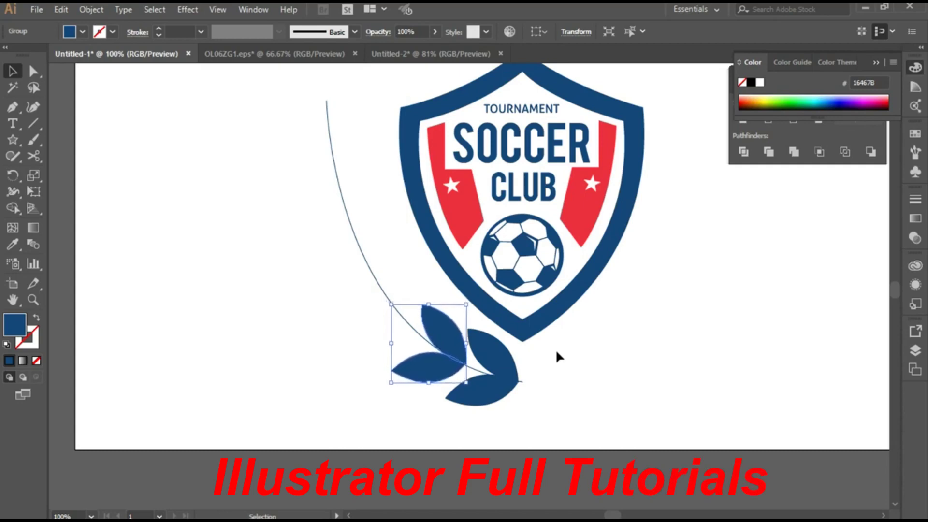
{"action": "key", "text": "Down"}
{"action": "key", "text": "Down"}
{"action": "key", "text": "Down"}
{"action": "key", "text": "Up"}
{"action": "key", "text": "Up"}
{"action": "key", "text": "Up"}
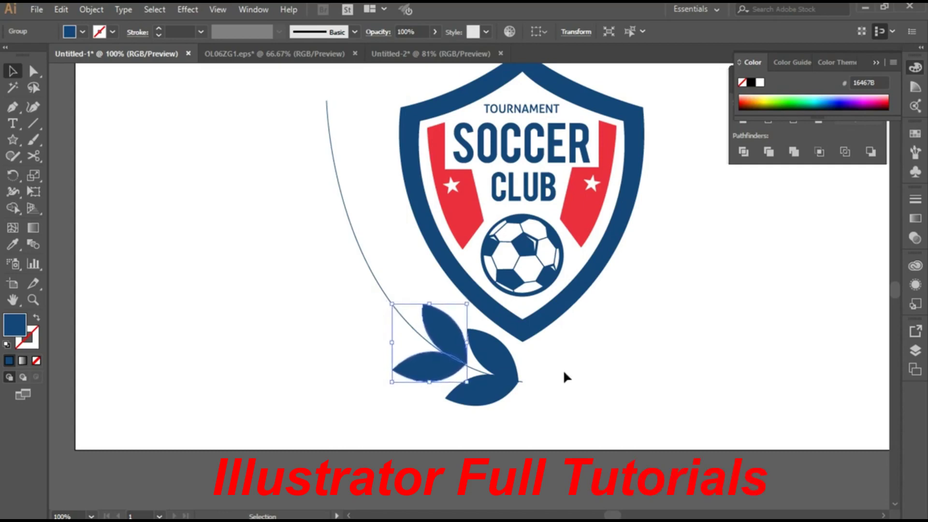
{"action": "left_click", "coordinate": [564, 375]}
Add a third leaf pair further up the stem, angled to follow the curve.
{"action": "left_click_drag", "start_coordinate": [352, 308], "coordinate": [399, 328]}
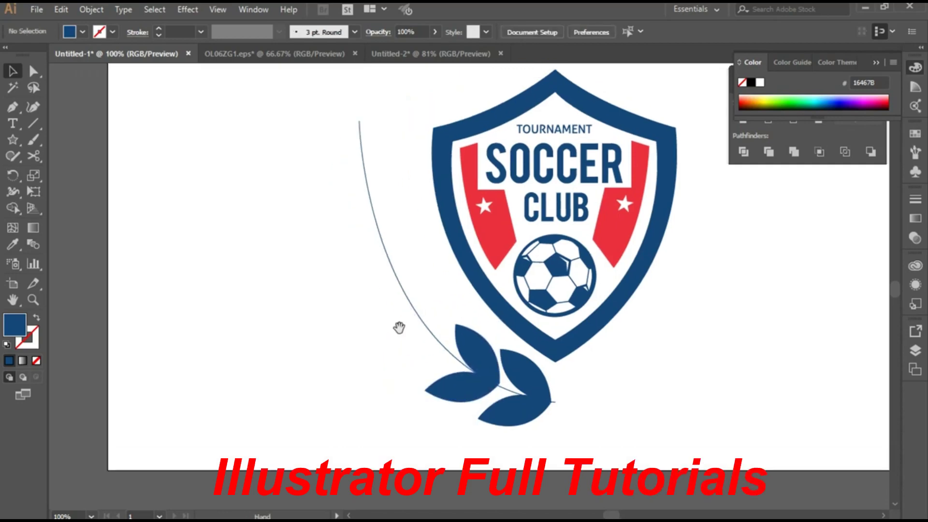
{"action": "left_click", "coordinate": [481, 359]}
{"action": "left_click_drag", "start_coordinate": [481, 358], "coordinate": [436, 328]}
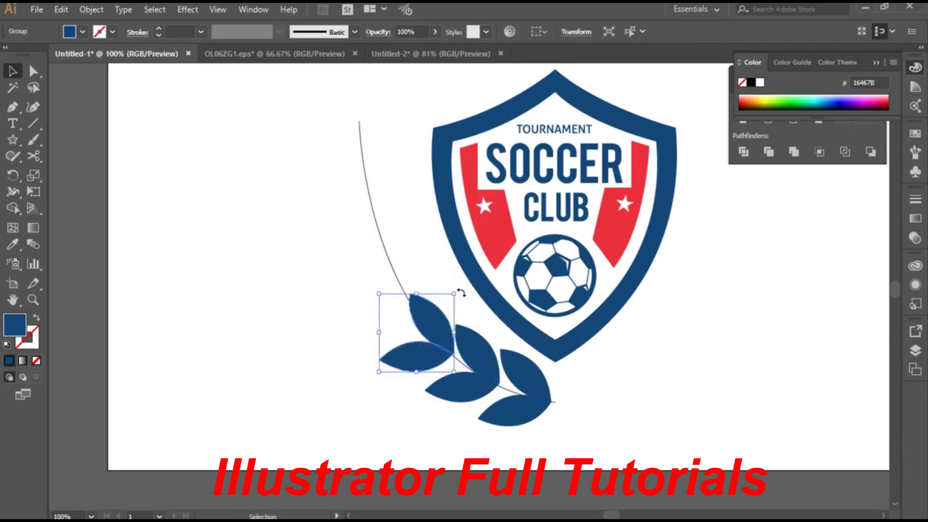
{"action": "left_click_drag", "start_coordinate": [460, 293], "coordinate": [503, 330]}
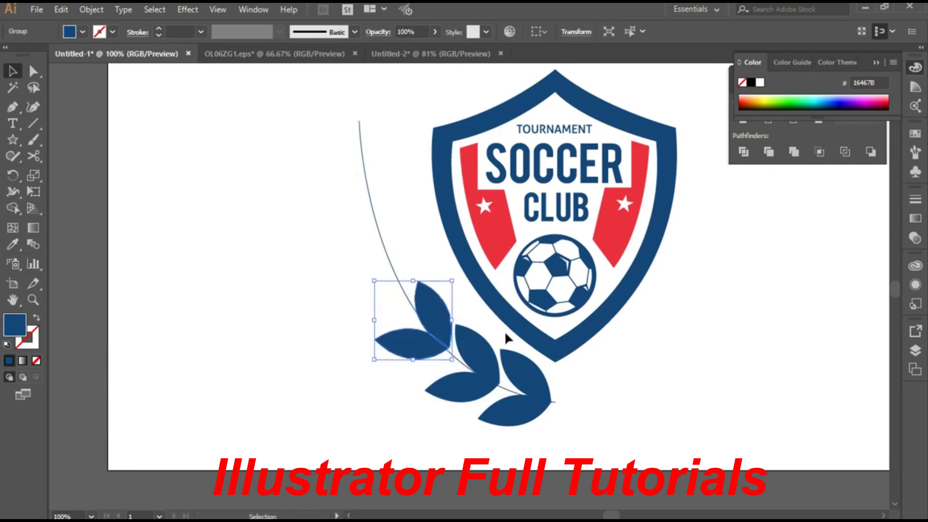
{"action": "left_click", "coordinate": [478, 350]}
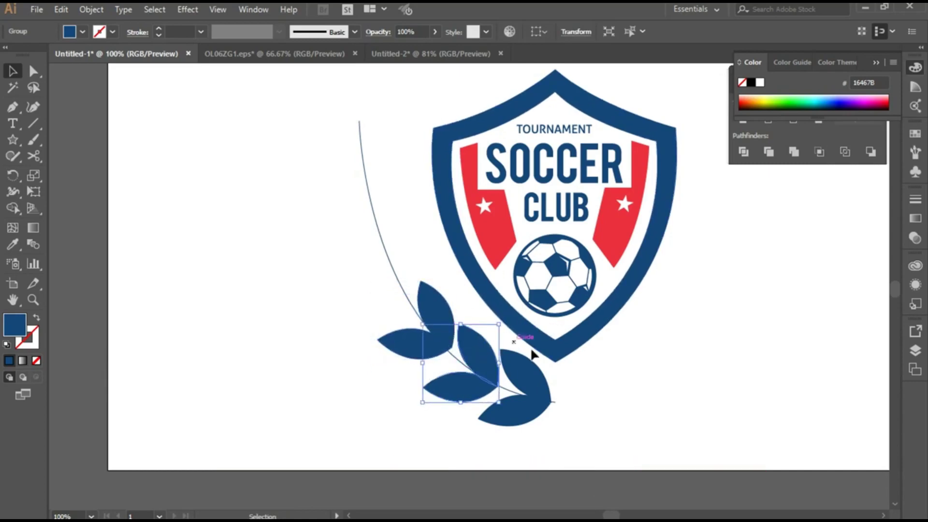
{"action": "left_click", "coordinate": [443, 343]}
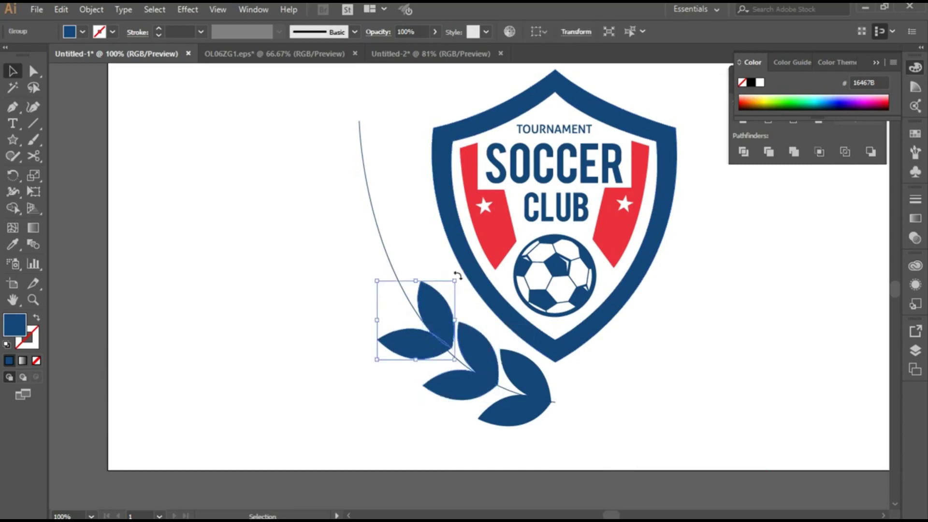
{"action": "left_click_drag", "start_coordinate": [457, 275], "coordinate": [460, 280]}
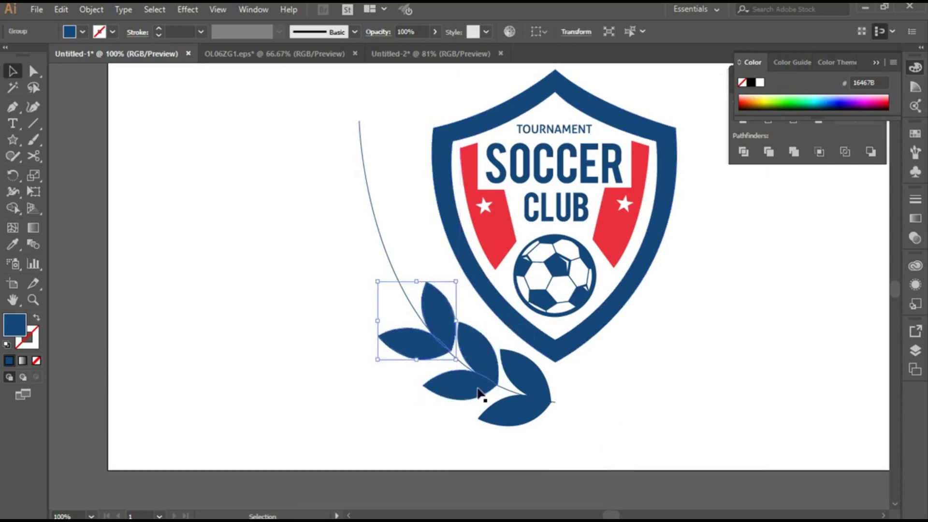
Rotate the middle leaf pair slightly, undoing a trial rotation of the right-hand pair.
{"action": "left_click", "coordinate": [435, 439]}
{"action": "left_click", "coordinate": [476, 342]}
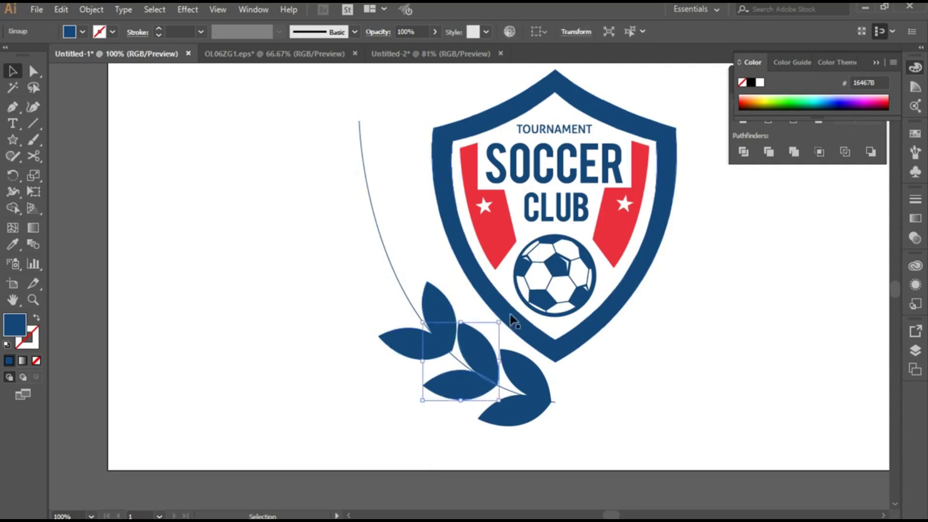
{"action": "left_click_drag", "start_coordinate": [510, 315], "coordinate": [504, 325]}
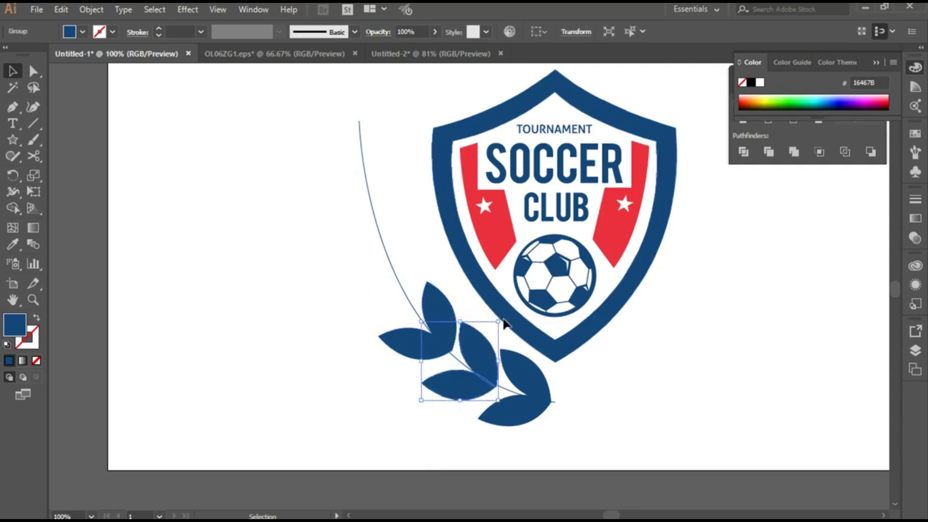
{"action": "left_click", "coordinate": [591, 432]}
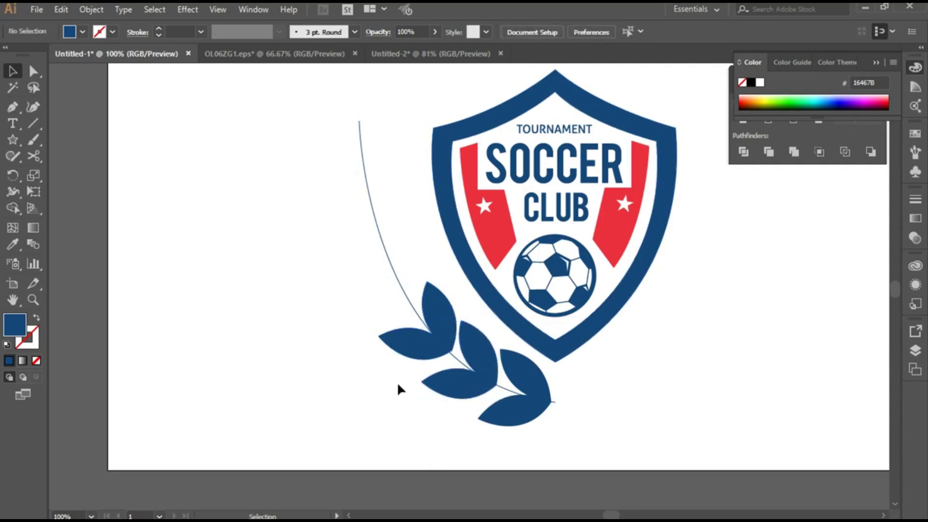
{"action": "left_click", "coordinate": [523, 382]}
{"action": "left_click_drag", "start_coordinate": [557, 341], "coordinate": [564, 347]}
{"action": "key", "text": "ctrl+z"}
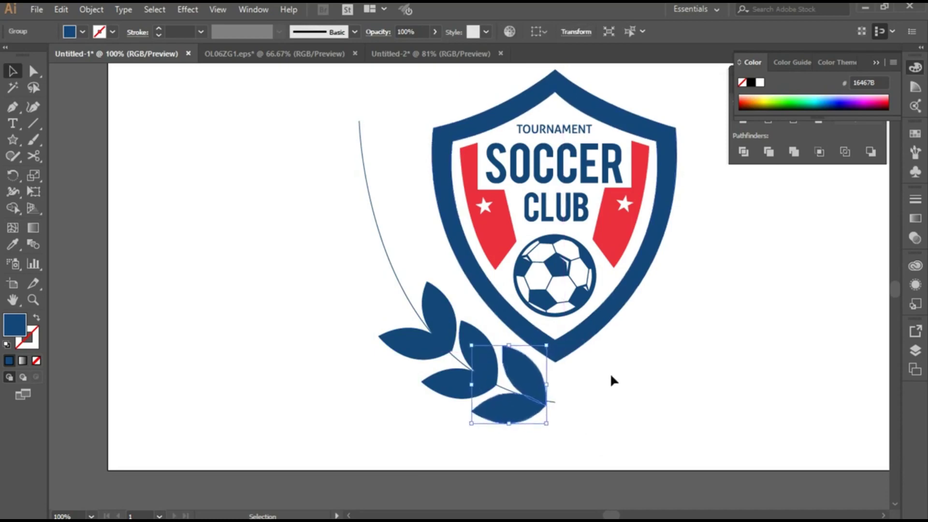
Copy a leaf pair higher up the stem and tweak the lower pair's rotation.
{"action": "left_click", "coordinate": [538, 465]}
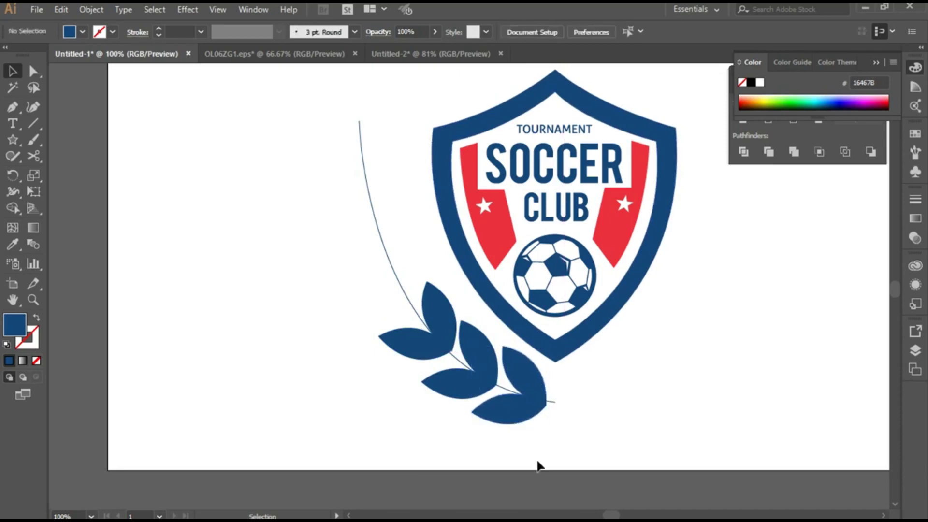
{"action": "scroll", "coordinate": [404, 409], "scroll_direction": "up", "scroll_amount": 3}
{"action": "scroll", "coordinate": [404, 409], "scroll_direction": "left", "scroll_amount": 3}
{"action": "mouse_move", "coordinate": [477, 385]}
{"action": "left_mouse_down"}
{"action": "mouse_move", "coordinate": [440, 342]}
{"action": "mouse_move", "coordinate": [452, 347]}
{"action": "left_mouse_up"}
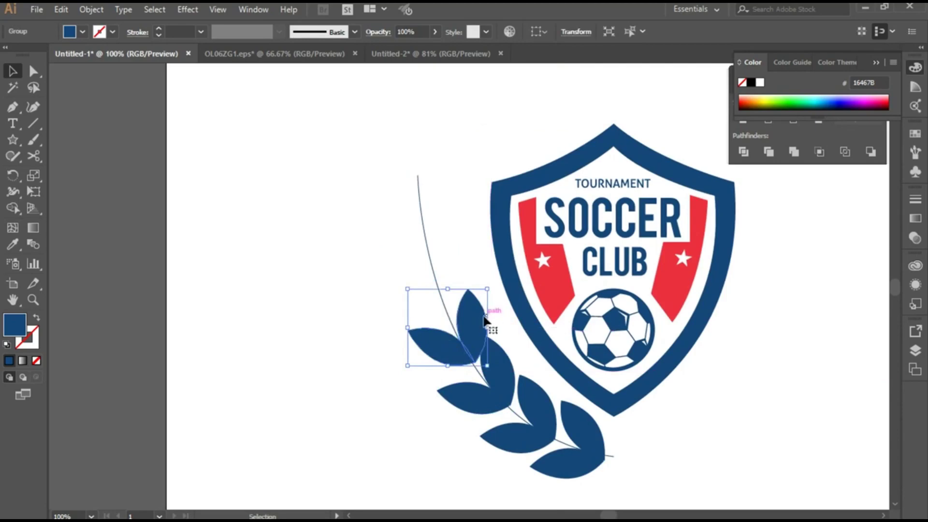
{"action": "left_click", "coordinate": [500, 365]}
{"action": "left_click_drag", "start_coordinate": [516, 334], "coordinate": [535, 324]}
Rotate the upper leaf pair to follow the stem and nudge it down.
{"action": "left_click", "coordinate": [463, 344]}
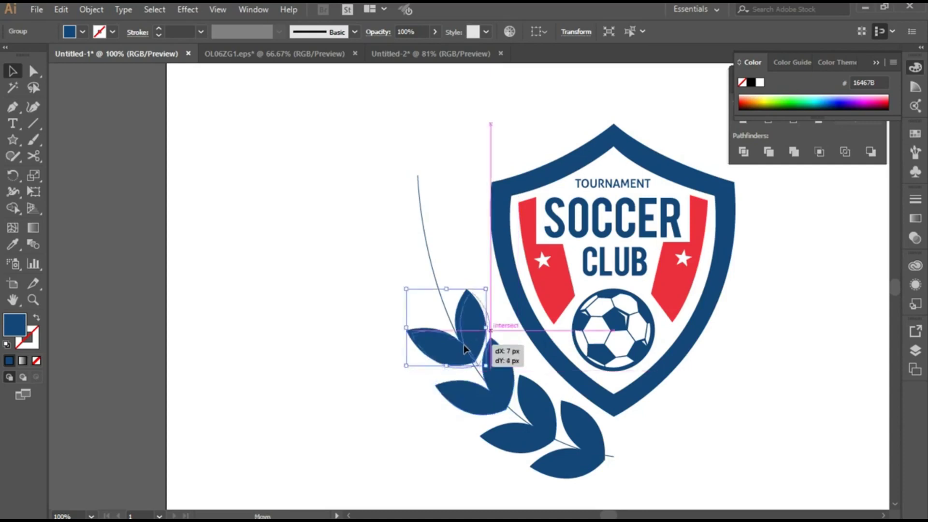
{"action": "left_click_drag", "start_coordinate": [493, 279], "coordinate": [492, 319]}
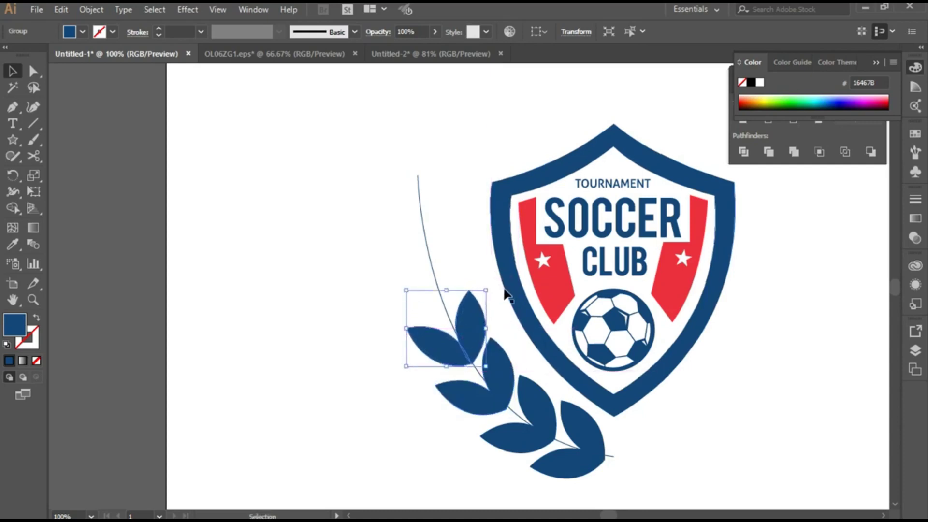
{"action": "key", "text": "Down"}
{"action": "key", "text": "Down"}
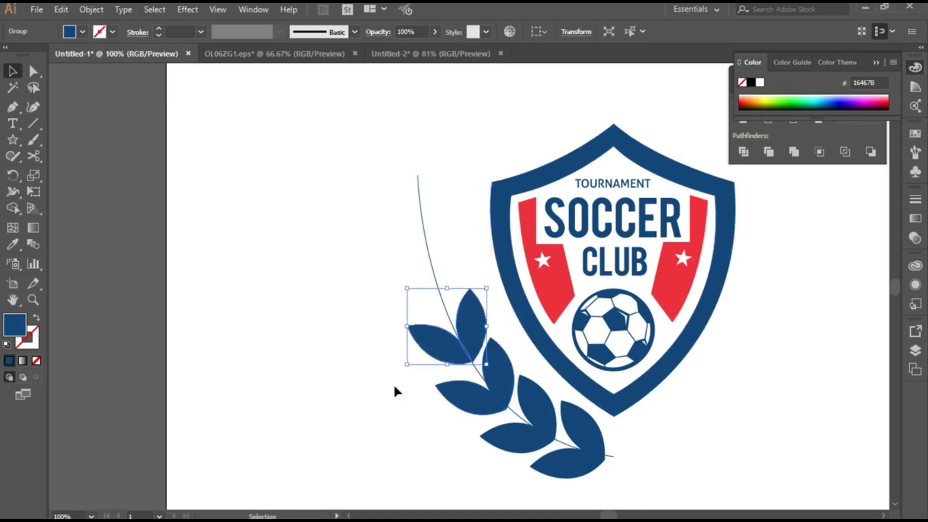
{"action": "key", "text": "Down"}
{"action": "key", "text": "Down"}
{"action": "key", "text": "Down"}
{"action": "left_click", "coordinate": [395, 386]}
{"action": "left_click", "coordinate": [459, 358]}
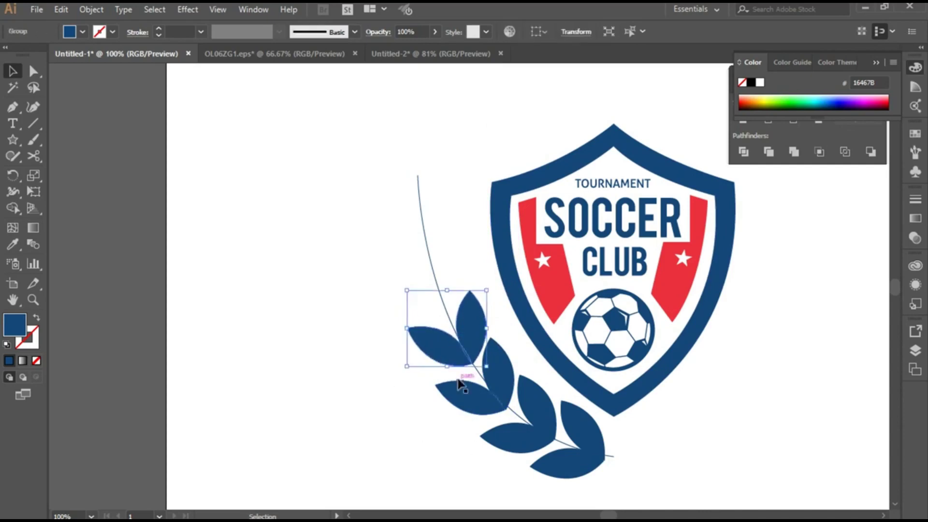
Add another leaf pair higher up and nudge it onto the stem.
{"action": "left_click_drag", "start_coordinate": [430, 337], "coordinate": [412, 301]}
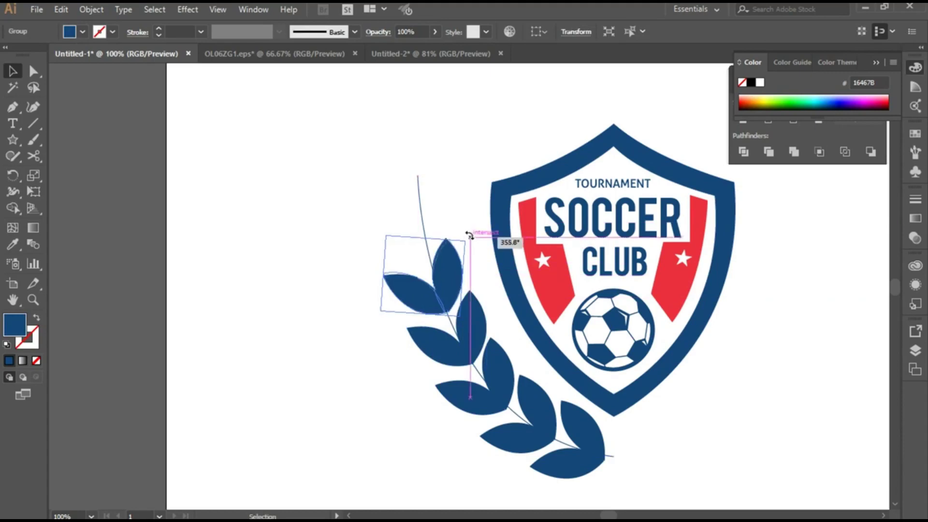
{"action": "key", "text": "Right"}
{"action": "key", "text": "Right"}
{"action": "key", "text": "Right"}
{"action": "key", "text": "Right"}
{"action": "key", "text": "Right"}
{"action": "key", "text": "Right"}
{"action": "key", "text": "Up"}
{"action": "key", "text": "Up"}
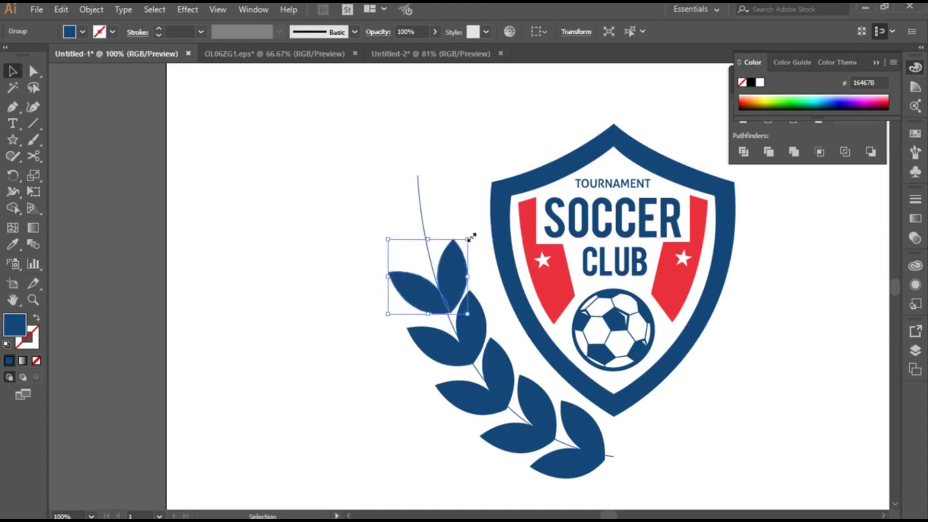
{"action": "key", "text": "Up"}
{"action": "key", "text": "ctrl+shift+a"}
Place a final leaf-pair copy at the stem's tip, tilted to follow the curve.
{"action": "left_click", "coordinate": [401, 291]}
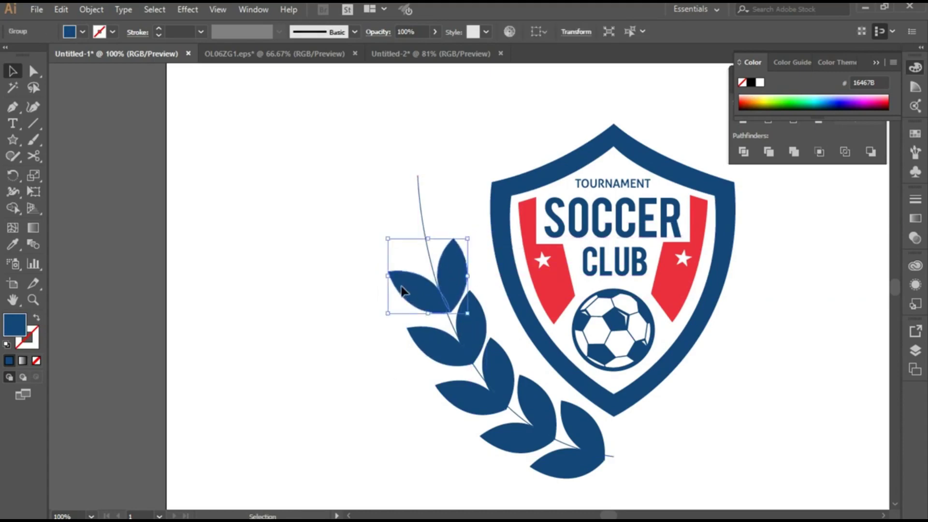
{"action": "left_click_drag", "start_coordinate": [399, 275], "coordinate": [386, 236]}
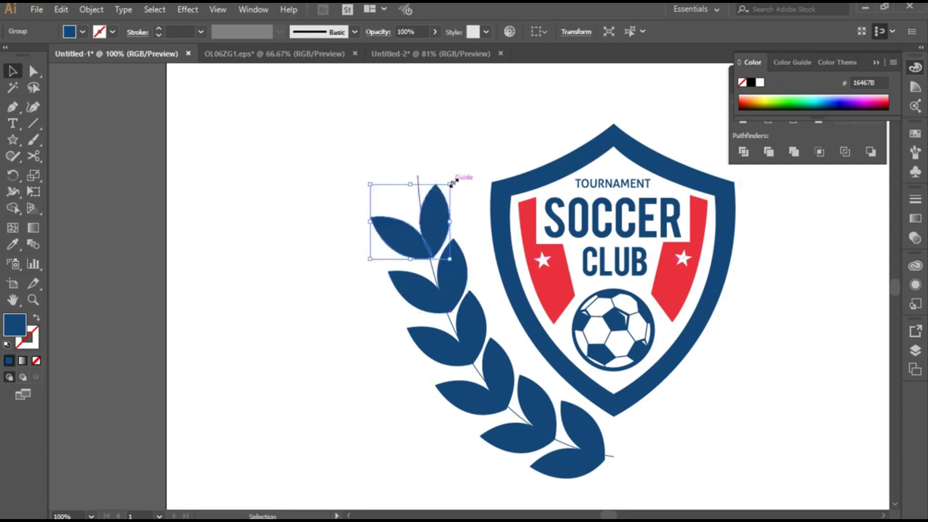
{"action": "left_click_drag", "start_coordinate": [456, 179], "coordinate": [462, 187]}
{"action": "left_click", "coordinate": [446, 281]}
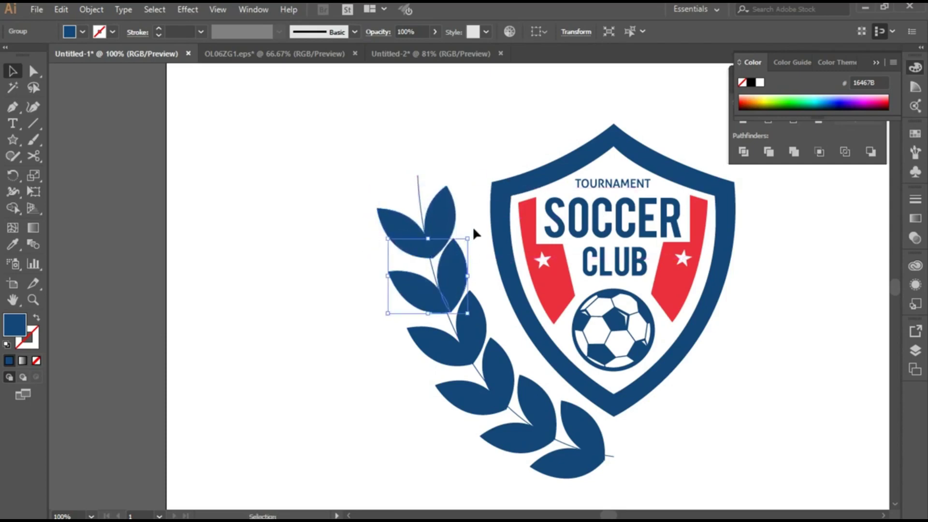
{"action": "left_click", "coordinate": [414, 230]}
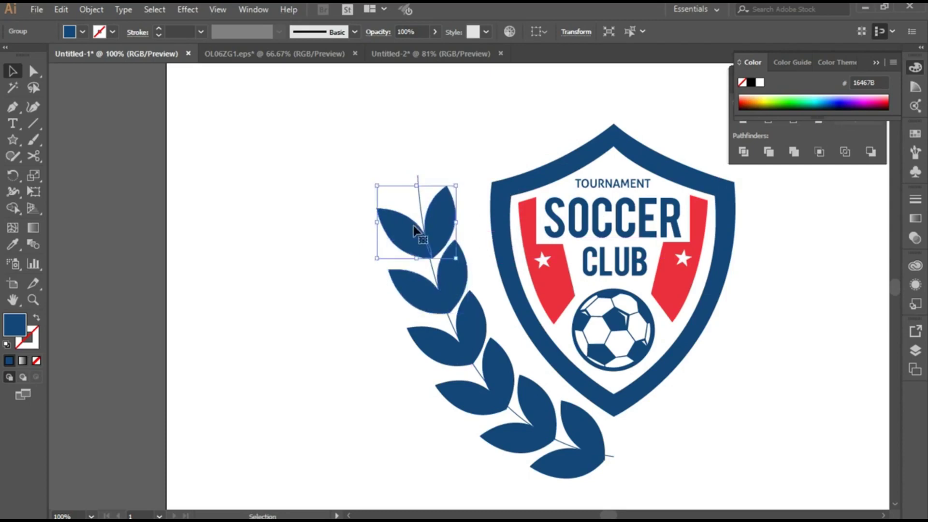
{"action": "left_click_drag", "start_coordinate": [410, 230], "coordinate": [398, 175]}
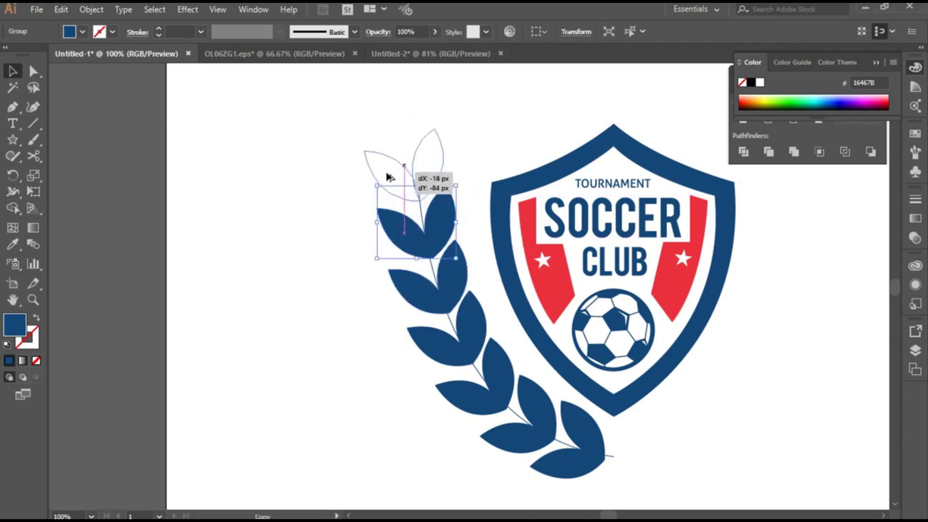
{"action": "left_click_drag", "start_coordinate": [446, 123], "coordinate": [452, 140]}
Ungroup the top leaf pair and copy one leaf above it.
{"action": "left_click", "coordinate": [344, 261]}
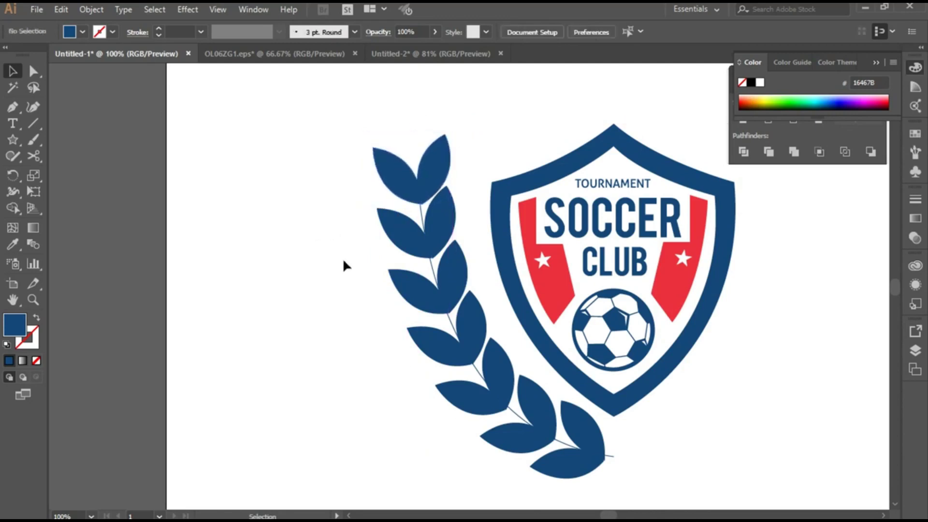
{"action": "left_click", "coordinate": [405, 177]}
{"action": "right_click", "coordinate": [403, 171]}
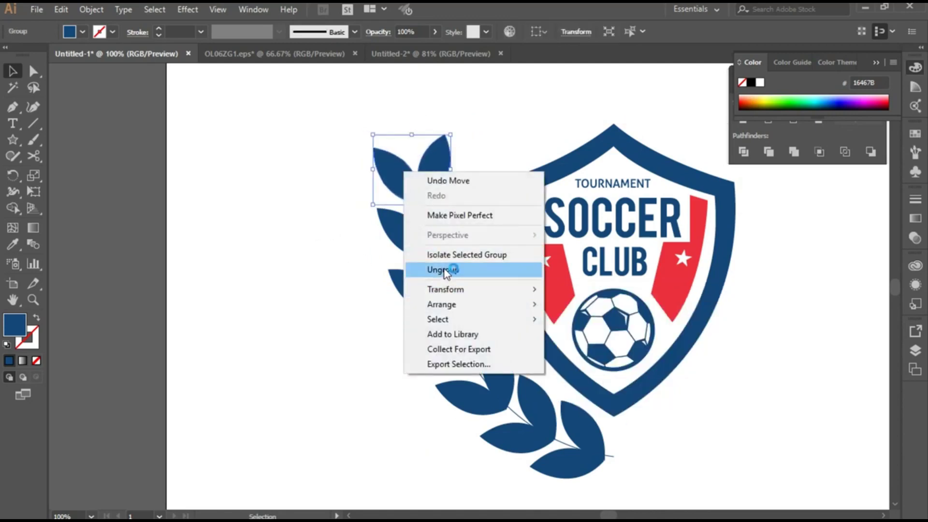
{"action": "left_click", "coordinate": [450, 268]}
{"action": "key", "text": "ctrl+shift+a"}
{"action": "left_click_drag", "start_coordinate": [397, 173], "coordinate": [391, 110]}
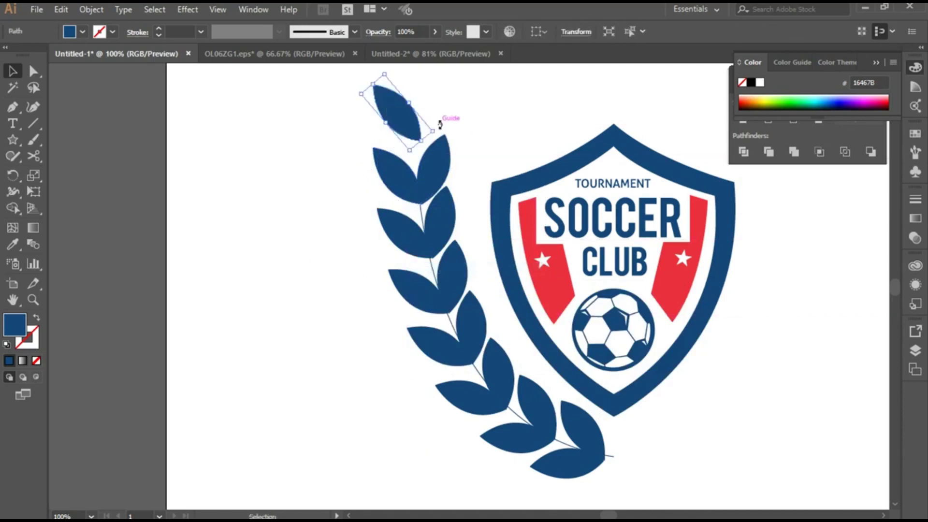
Stand the copied leaf upright on the stem tip and slim it to about 39.5 × 79 px.
{"action": "right_click", "coordinate": [430, 164]}
{"action": "left_click", "coordinate": [467, 237]}
{"action": "left_click_drag", "start_coordinate": [443, 125], "coordinate": [456, 154]}
{"action": "left_click_drag", "start_coordinate": [411, 120], "coordinate": [414, 135]}
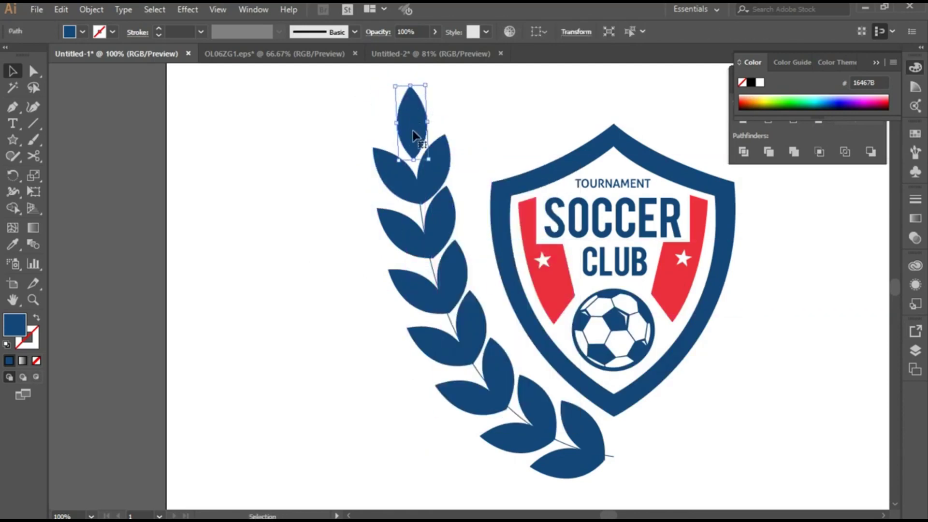
{"action": "left_click_drag", "start_coordinate": [414, 85], "coordinate": [413, 109]}
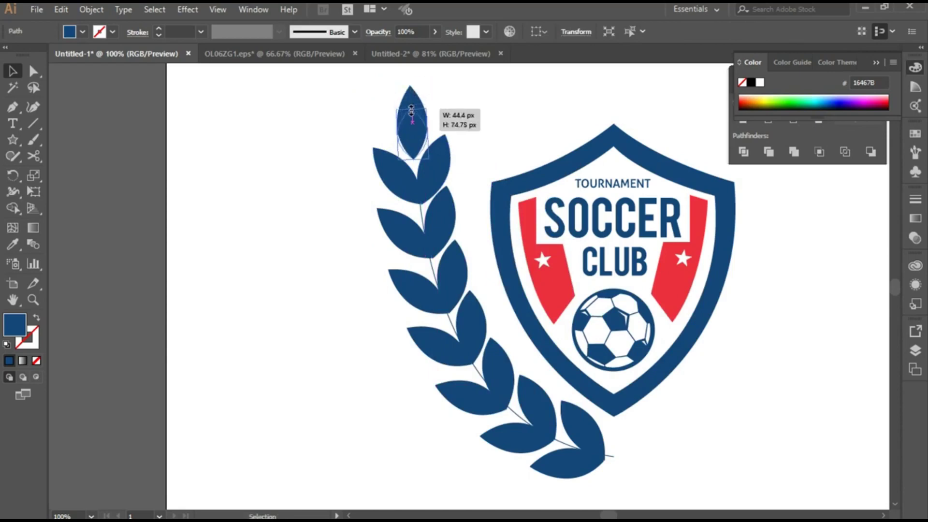
{"action": "left_click_drag", "start_coordinate": [429, 163], "coordinate": [428, 162]}
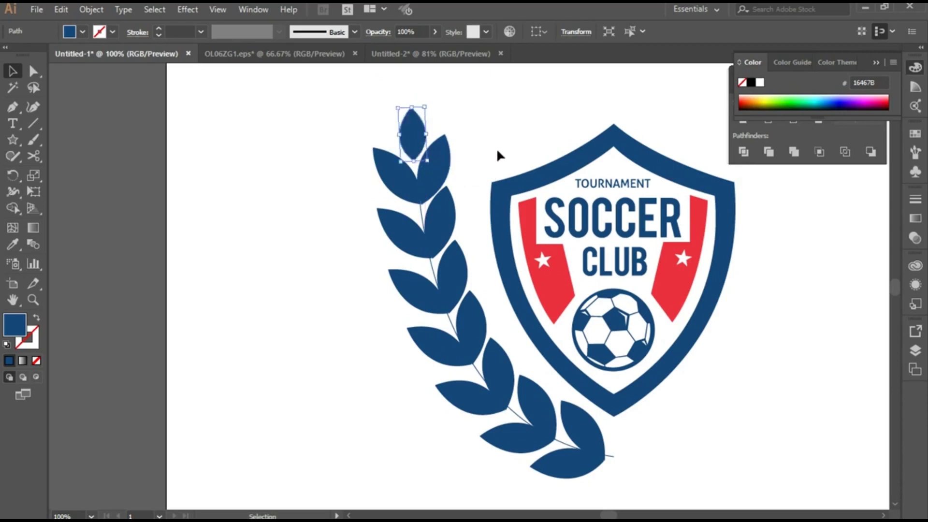
{"action": "left_click", "coordinate": [243, 330]}
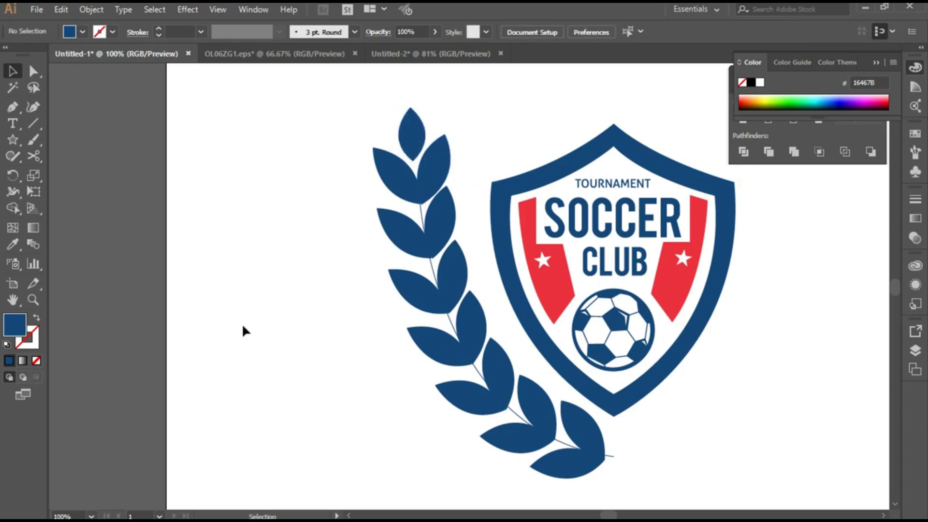
Zoom out, select all the left laurel branch's leaves and stem, and scale it slightly narrower.
{"action": "scroll", "coordinate": [286, 275], "scroll_direction": "down", "scroll_amount": 1, "text": "alt"}
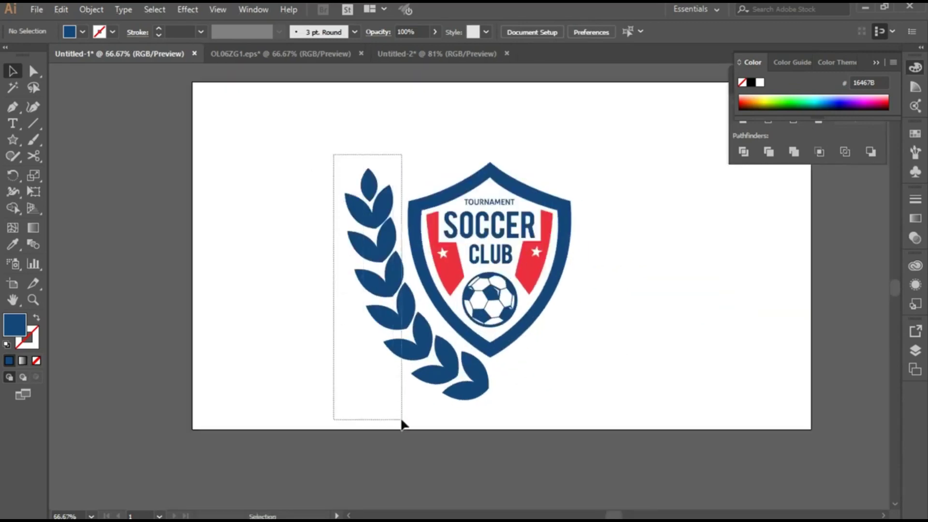
{"action": "left_click_drag", "start_coordinate": [332, 152], "coordinate": [406, 428]}
{"action": "left_click", "coordinate": [476, 389], "text": "shift"}
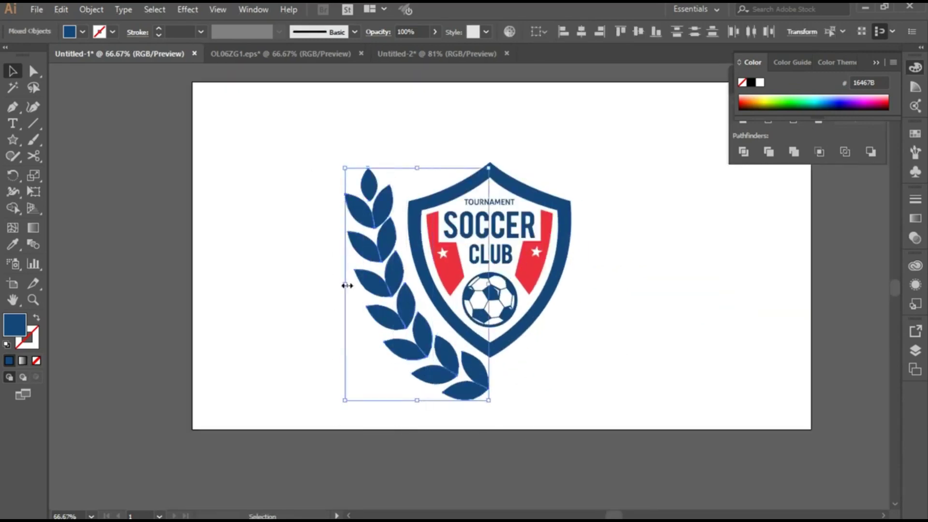
{"action": "left_click_drag", "start_coordinate": [347, 286], "coordinate": [352, 284]}
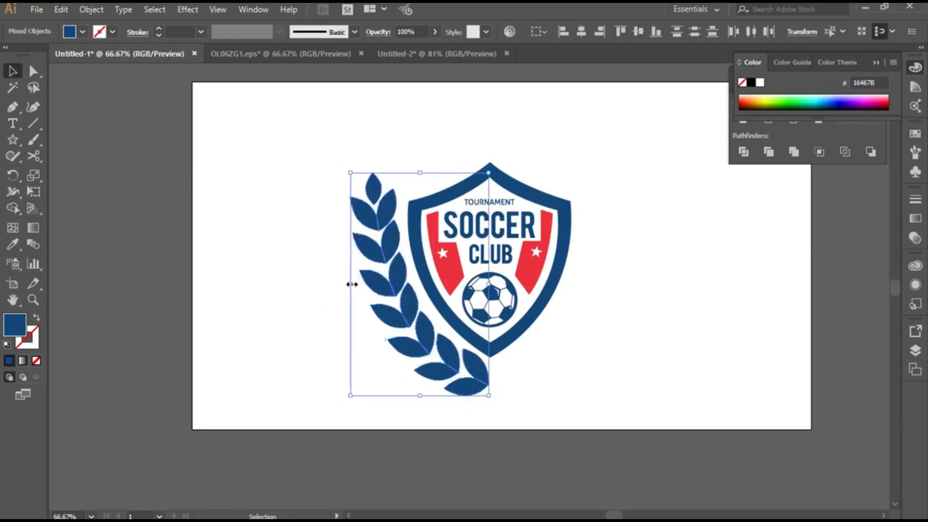
Reflect a copy of the branch across the vertical axis and position it right of the shield.
{"action": "right_click", "coordinate": [388, 315]}
{"action": "mouse_move", "coordinate": [430, 433]}
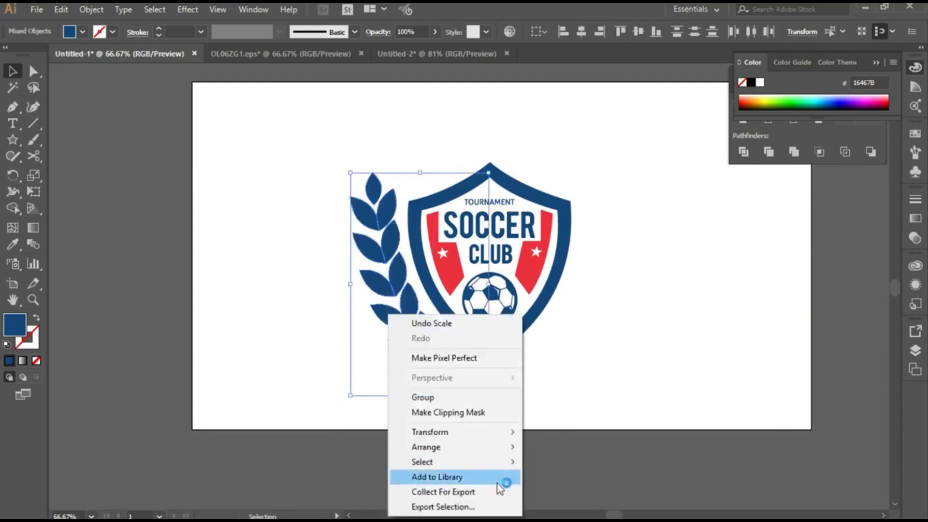
{"action": "left_click", "coordinate": [612, 366]}
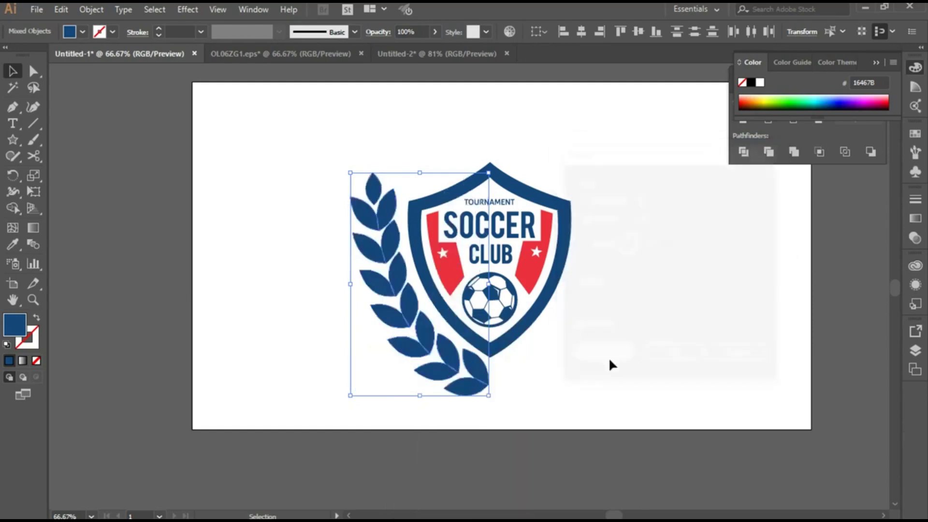
{"action": "left_click_drag", "start_coordinate": [407, 330], "coordinate": [552, 330]}
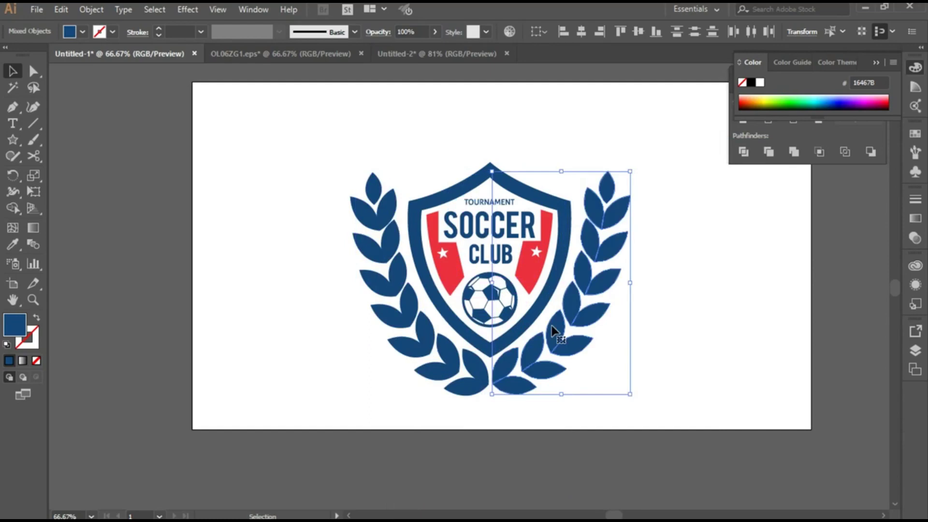
{"action": "key", "text": "Left"}
{"action": "key", "text": "Left"}
{"action": "key", "text": "Left"}
{"action": "key", "text": "Left"}
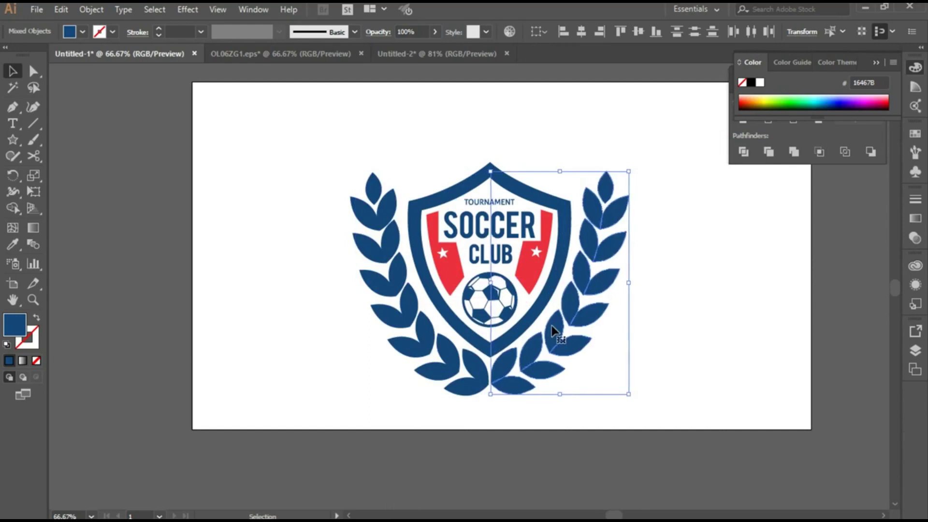
{"action": "key", "text": "Left"}
{"action": "key", "text": "Left"}
{"action": "key", "text": "Left"}
{"action": "key", "text": "Right"}
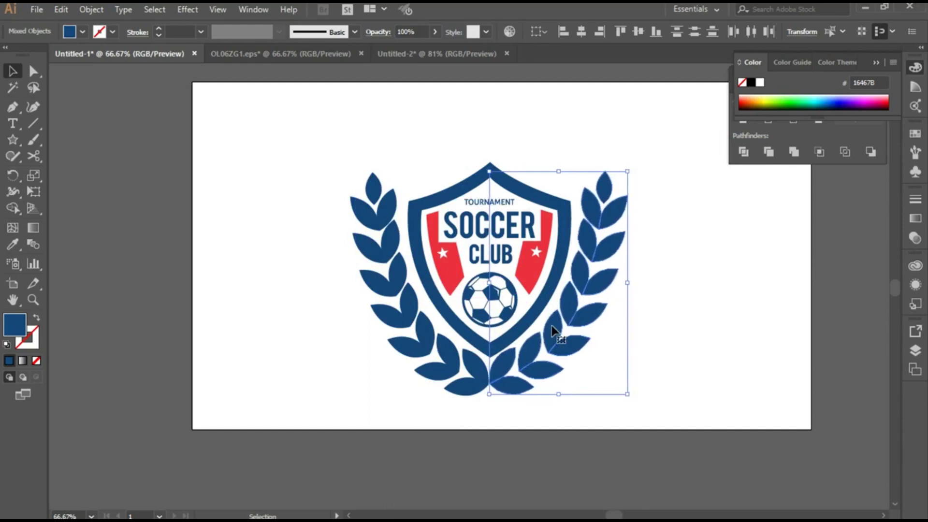
{"action": "key", "text": "Right"}
{"action": "left_click", "coordinate": [729, 385]}
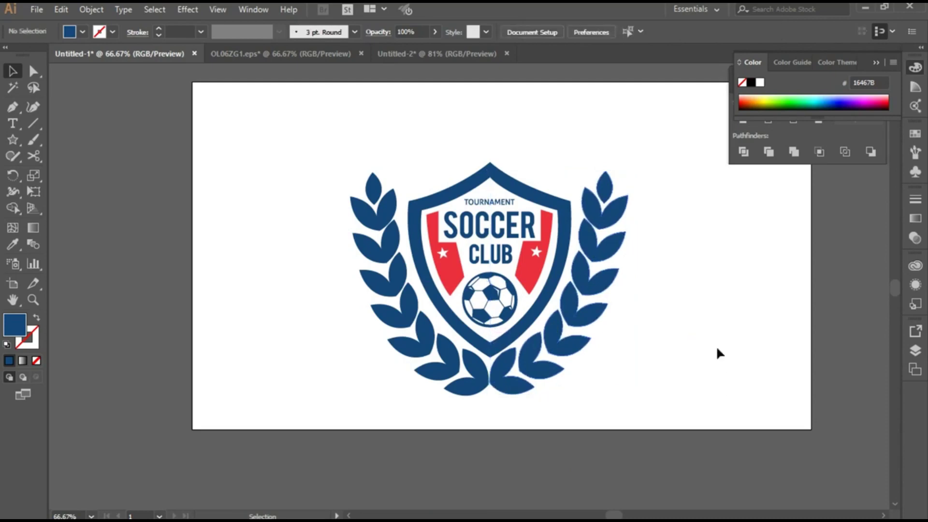
Scale the whole shield up proportionally, nudge it upward, and recentre the badge in view.
{"action": "scroll", "coordinate": [688, 339], "scroll_direction": "down", "scroll_amount": 1, "text": "alt"}
{"action": "scroll", "coordinate": [687, 340], "scroll_direction": "up", "scroll_amount": 1, "text": "alt"}
{"action": "left_click_drag", "start_coordinate": [486, 264], "coordinate": [576, 158]}
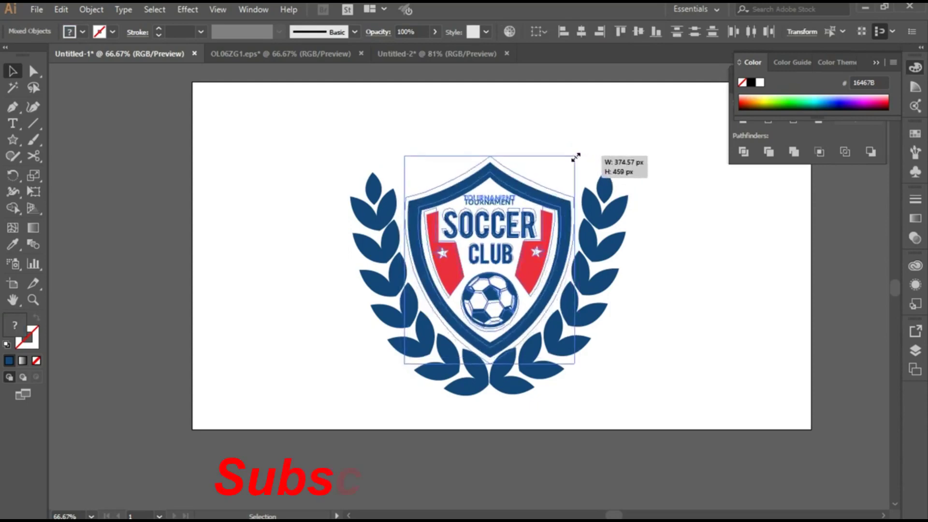
{"action": "left_click_drag", "start_coordinate": [576, 157], "coordinate": [578, 157]}
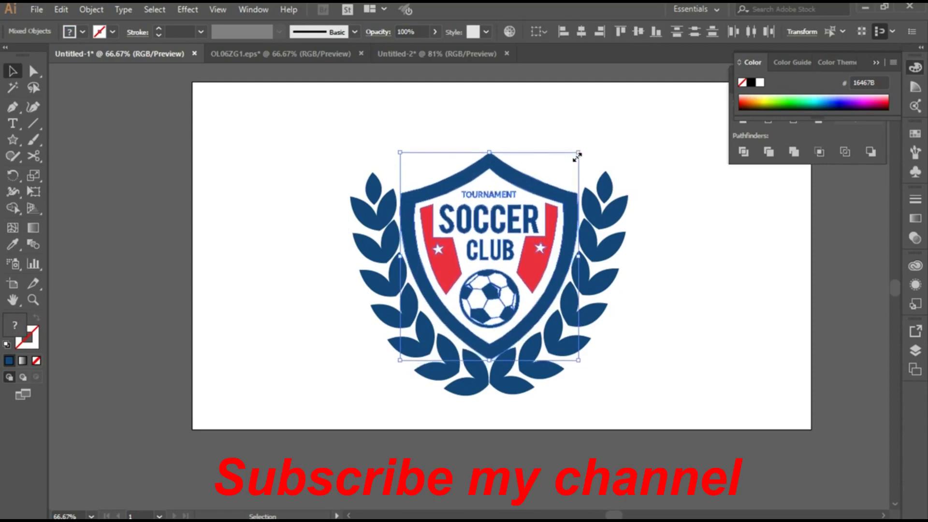
{"action": "key", "text": "shift+Up"}
{"action": "key", "text": "shift+Up"}
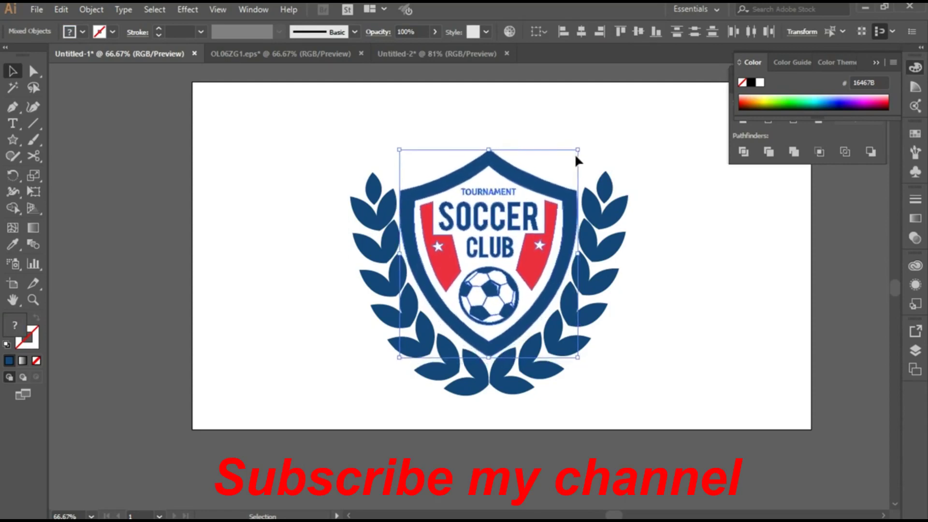
{"action": "left_click", "coordinate": [740, 287]}
{"action": "scroll", "coordinate": [754, 274], "scroll_direction": "down", "scroll_amount": 1}
{"action": "left_click_drag", "start_coordinate": [754, 274], "coordinate": [655, 293]}
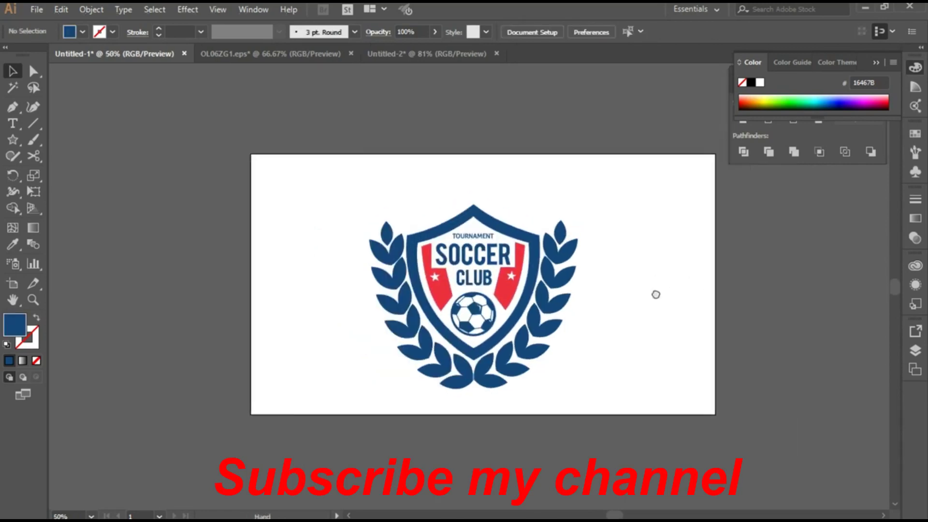
{"action": "scroll", "coordinate": [654, 292], "scroll_direction": "up", "scroll_amount": 1}
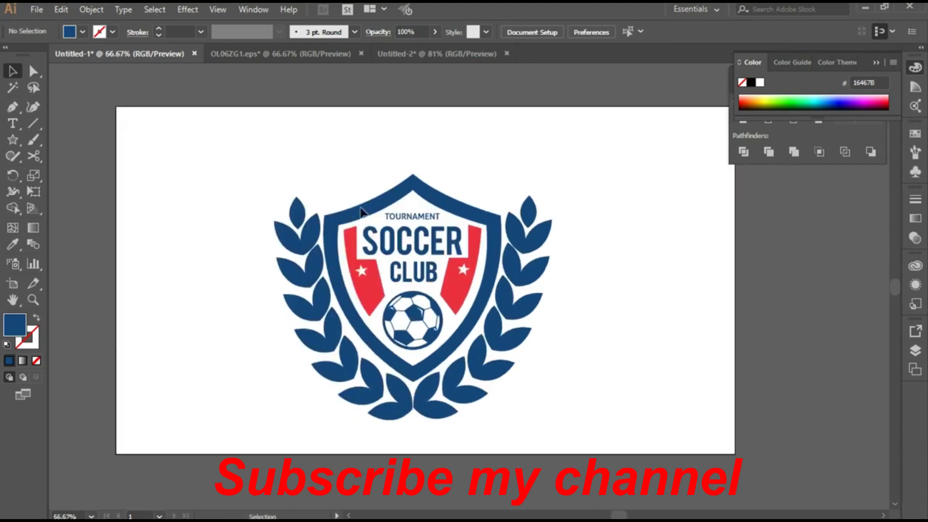
Select the right laurel branch with its bottom leaves and move it farther right.
{"action": "left_click_drag", "start_coordinate": [506, 396], "coordinate": [504, 400]}
{"action": "left_click", "coordinate": [468, 402], "text": "shift"}
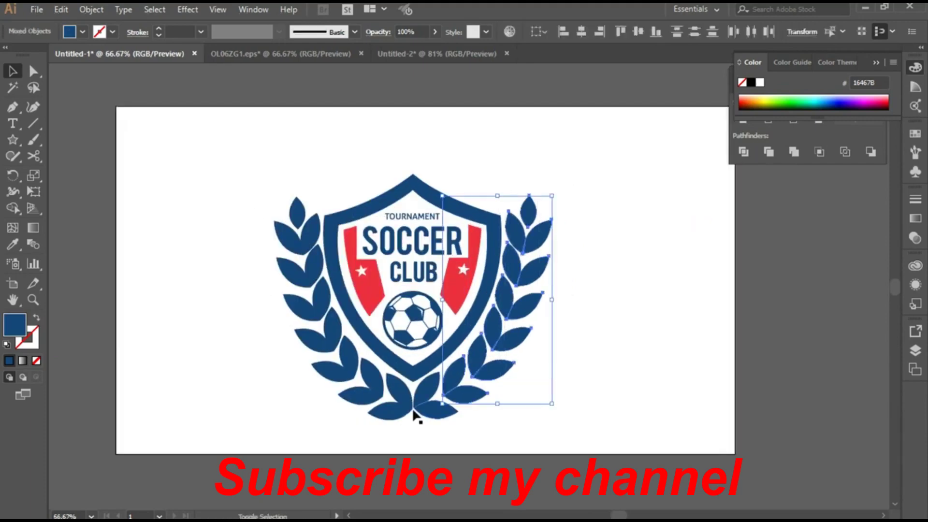
{"action": "left_click", "coordinate": [419, 412], "text": "shift"}
{"action": "left_click_drag", "start_coordinate": [536, 303], "coordinate": [548, 302]}
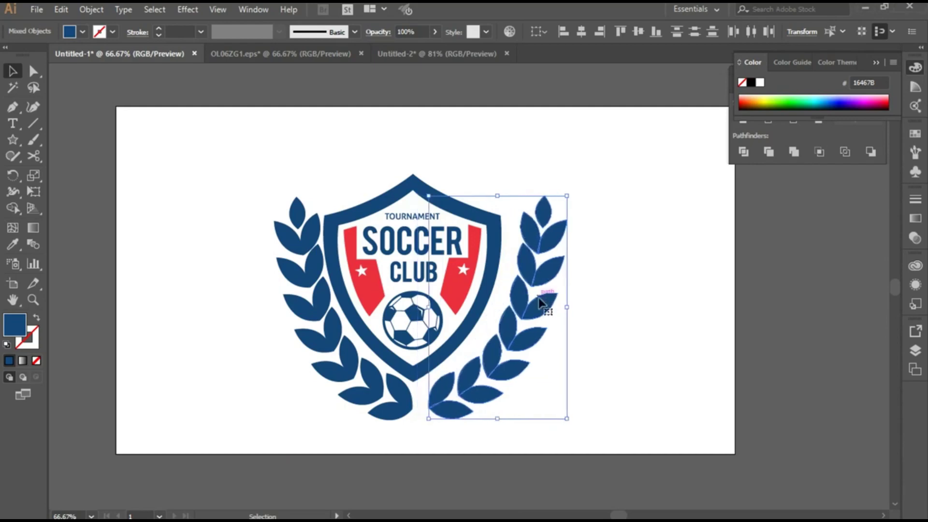
{"action": "left_click_drag", "start_coordinate": [548, 302], "coordinate": [556, 302]}
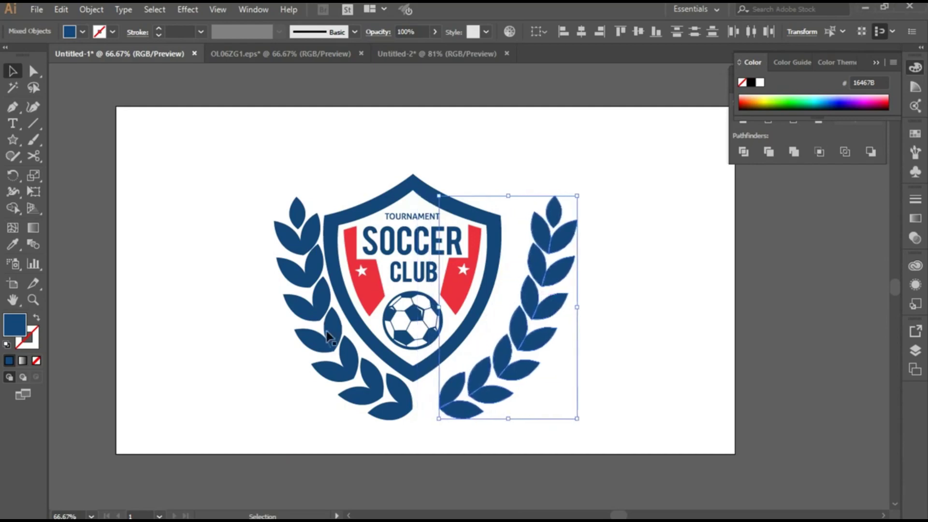
{"action": "left_click", "coordinate": [253, 231]}
Group the pieces of the right laurel branch into one object.
{"action": "key", "text": "a"}
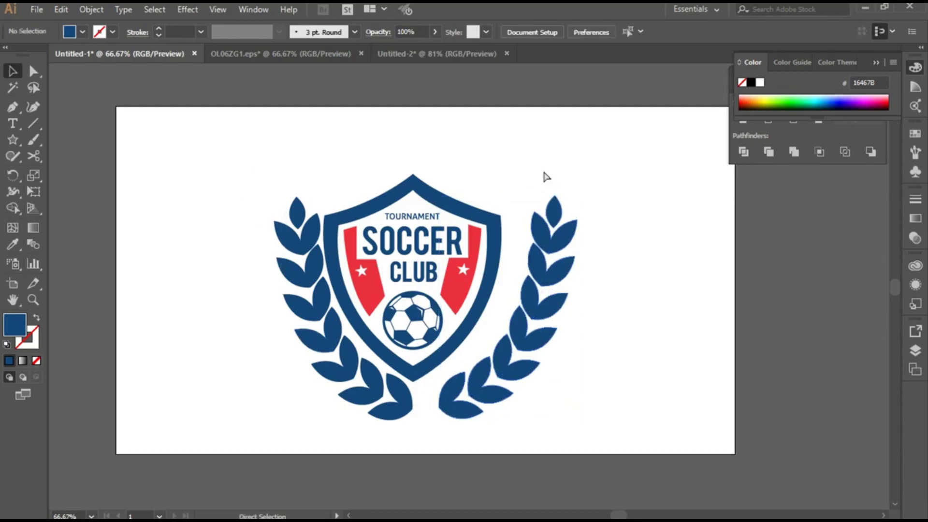
{"action": "key", "text": "v"}
{"action": "left_click", "coordinate": [560, 263]}
{"action": "right_click", "coordinate": [562, 267]}
{"action": "left_click", "coordinate": [604, 352]}
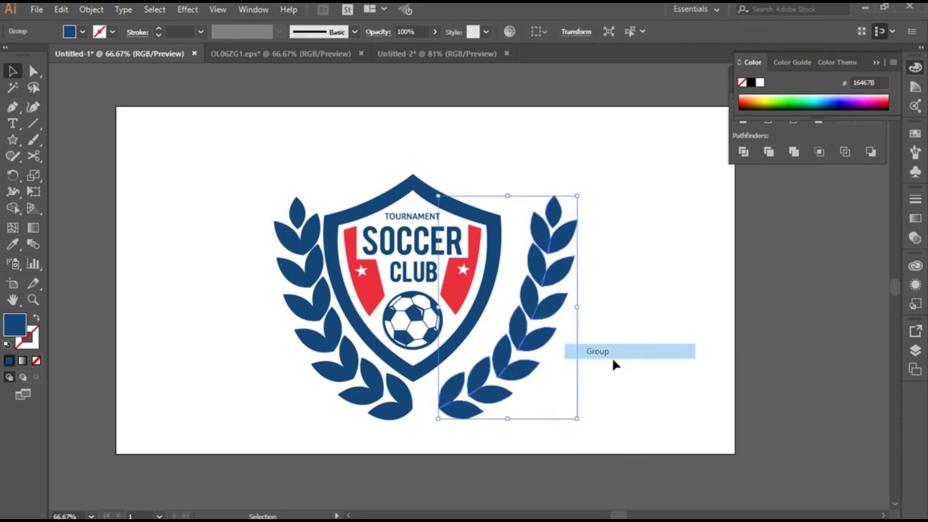
Group the left laurel branch and nudge it two steps left, away from the shield.
{"action": "left_click_drag", "start_coordinate": [304, 345], "coordinate": [318, 417]}
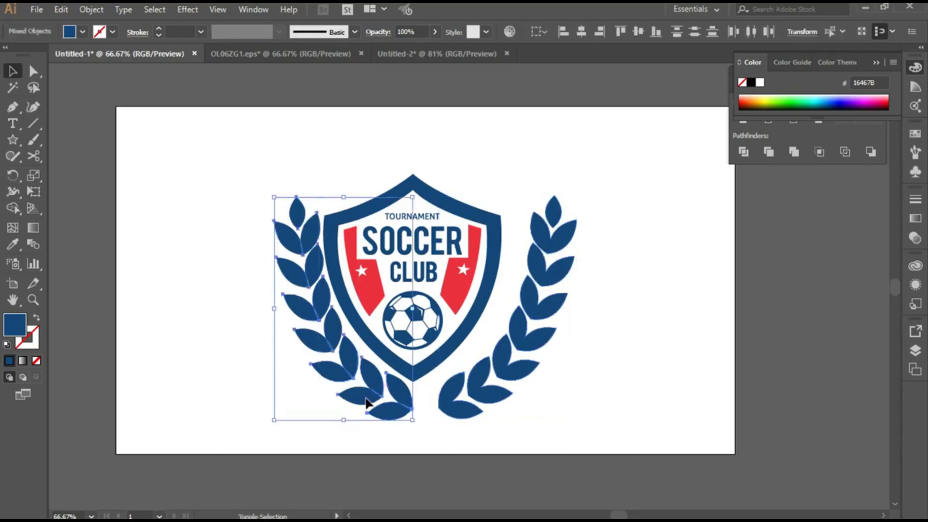
{"action": "right_click", "coordinate": [369, 409]}
{"action": "left_click", "coordinate": [431, 268]}
{"action": "key", "text": "Left"}
{"action": "key", "text": "Left"}
{"action": "key", "text": "Left"}
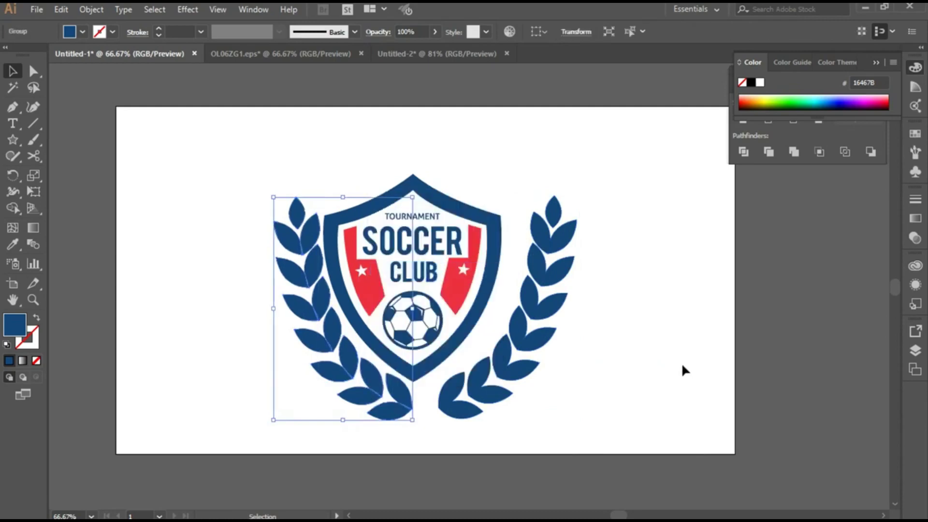
{"action": "key", "text": "Left"}
{"action": "key", "text": "Left"}
{"action": "key", "text": "Left"}
{"action": "key", "text": "Left"}
{"action": "key", "text": "Left"}
{"action": "key", "text": "Left"}
{"action": "key", "text": "Left"}
{"action": "key", "text": "Left"}
{"action": "key", "text": "Left"}
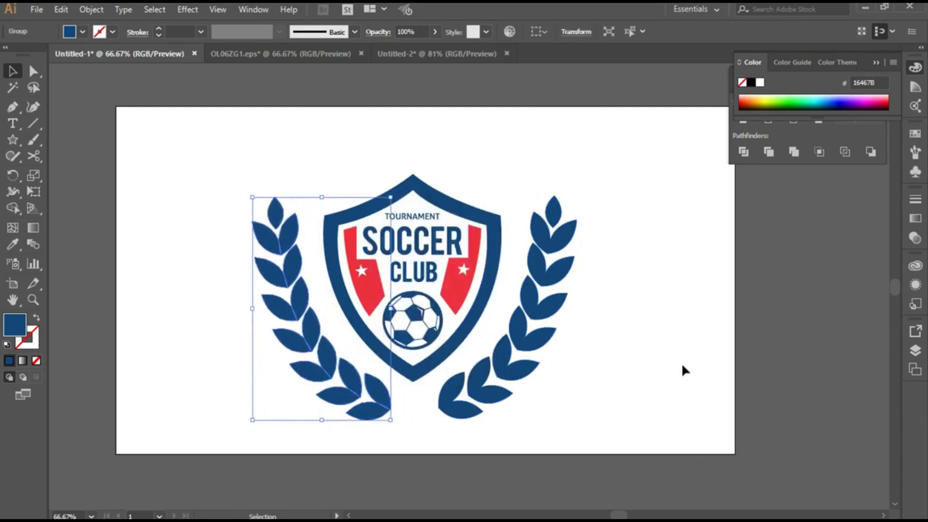
{"action": "left_click", "coordinate": [651, 503]}
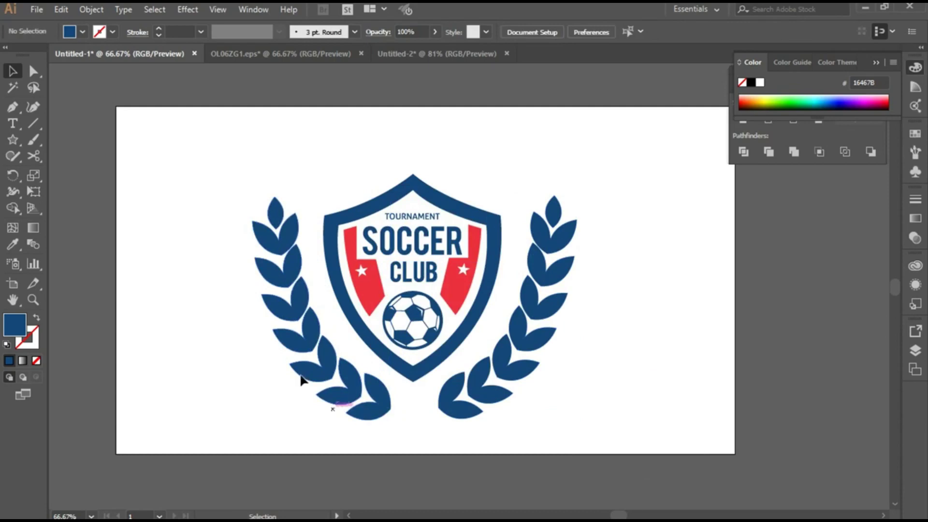
Show rulers and drag a guide to check the laurel bottoms line up.
{"action": "key", "text": "ctrl+r"}
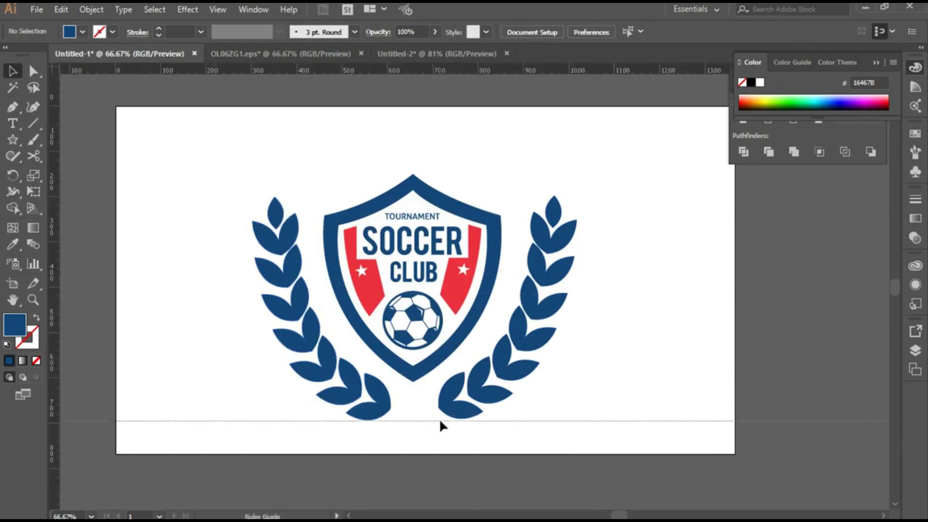
{"action": "left_click_drag", "start_coordinate": [454, 110], "coordinate": [440, 419]}
{"action": "left_click", "coordinate": [532, 290]}
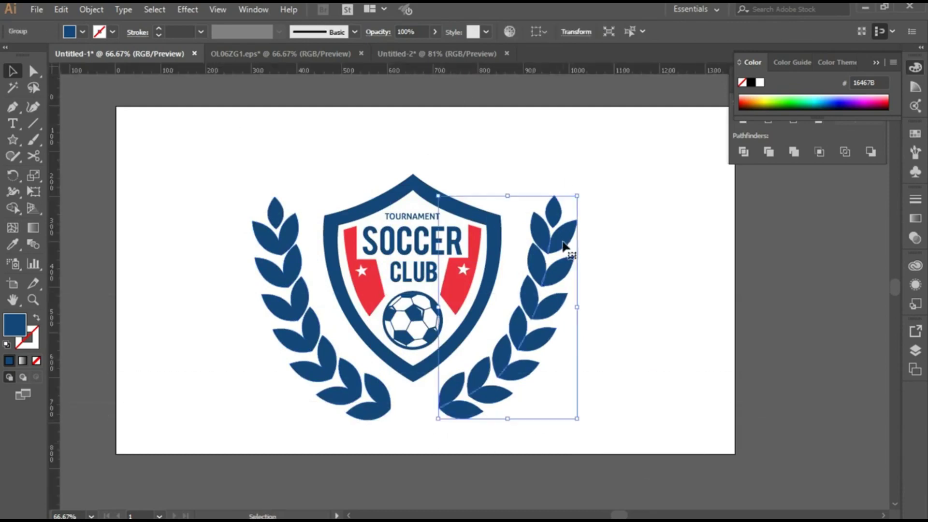
{"action": "left_click", "coordinate": [701, 416]}
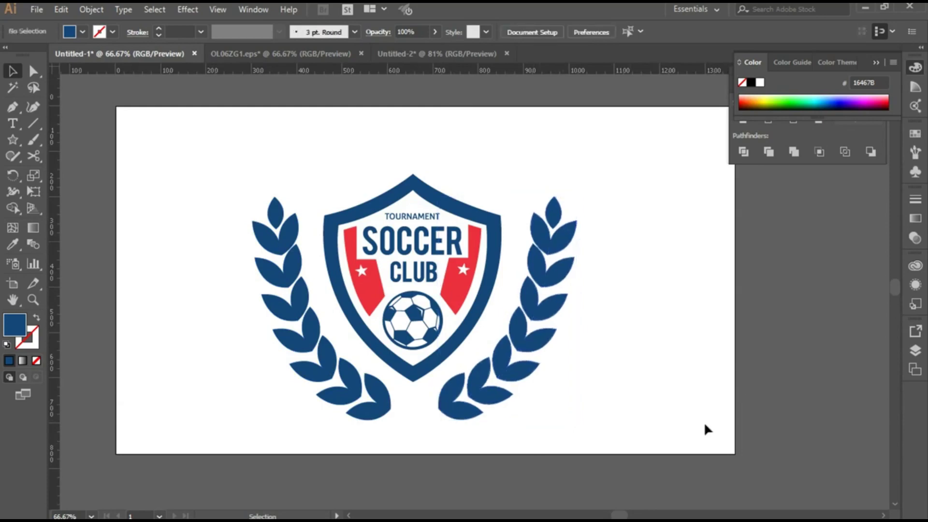
Draw a star below the shield's point and give it the bands' red colour.
{"action": "left_click", "coordinate": [12, 140]}
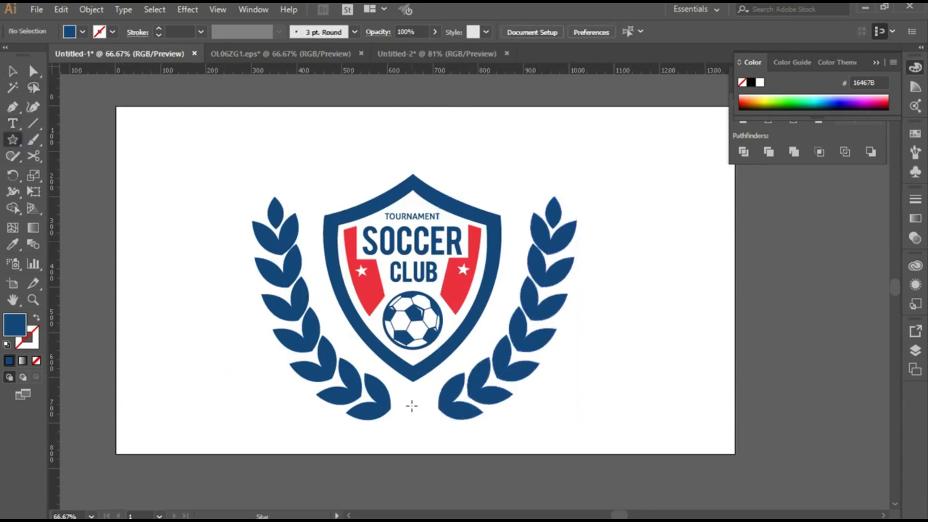
{"action": "left_click_drag", "start_coordinate": [411, 406], "coordinate": [425, 424]}
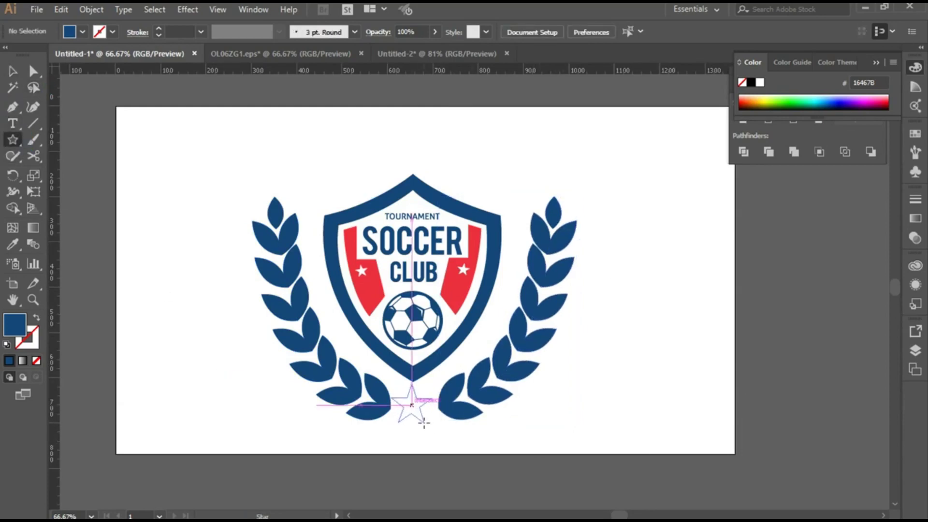
{"action": "left_click", "coordinate": [13, 244]}
{"action": "left_click", "coordinate": [355, 256]}
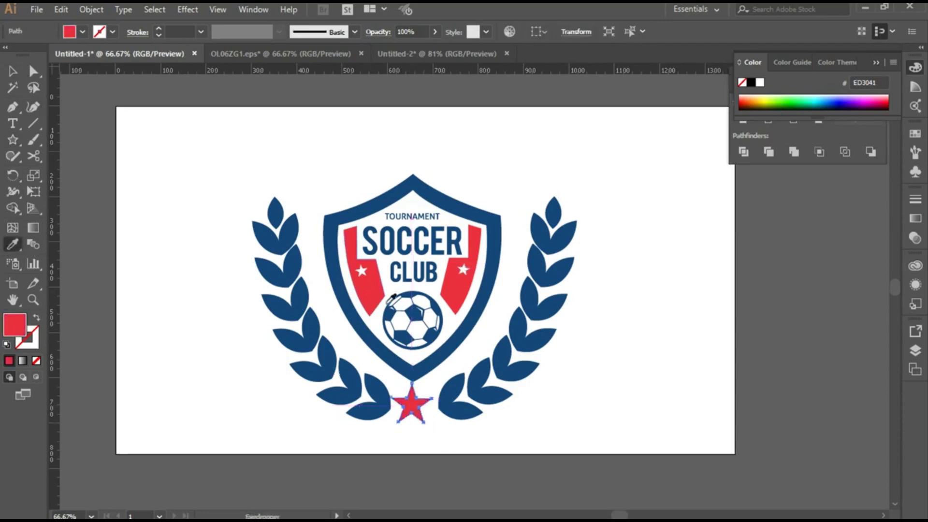
{"action": "left_click", "coordinate": [13, 71]}
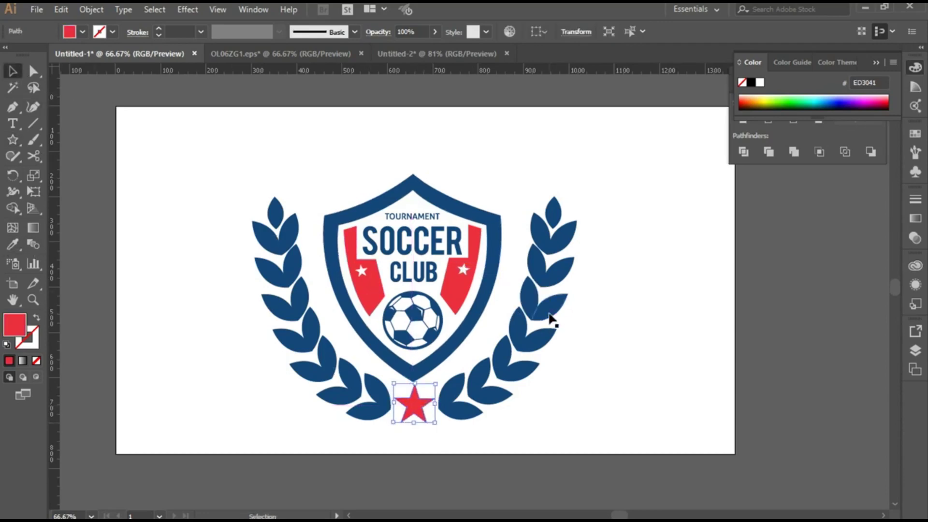
Select the red star together with the left laurel branch.
{"action": "left_click", "coordinate": [645, 318]}
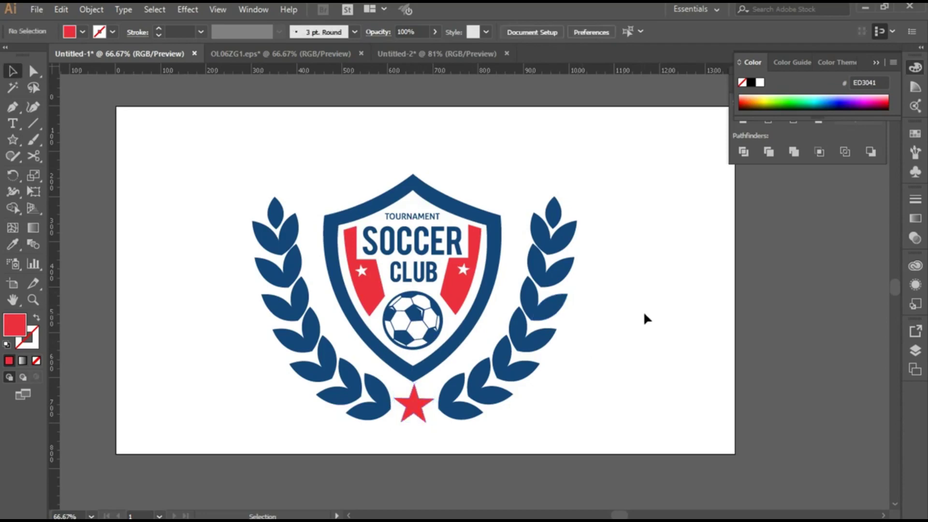
{"action": "scroll", "coordinate": [645, 318], "scroll_direction": "down", "scroll_amount": 1}
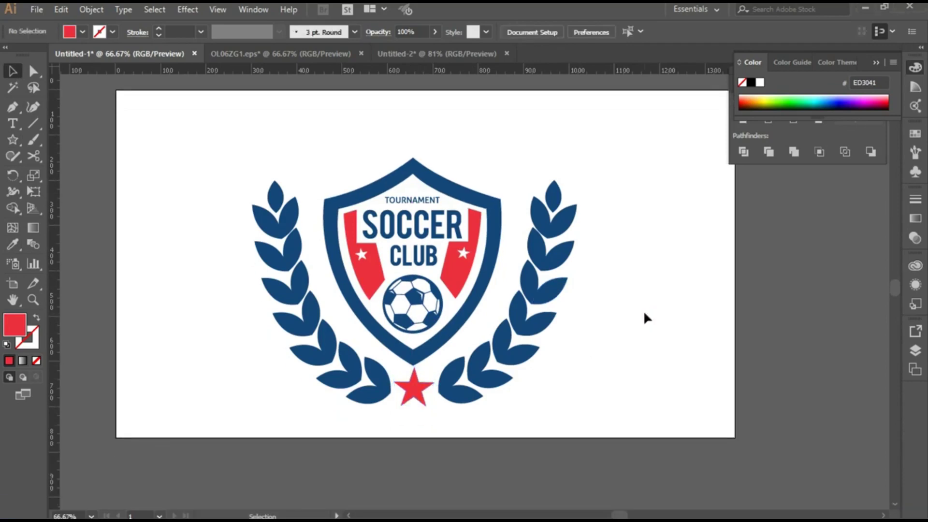
{"action": "left_click", "coordinate": [413, 389]}
{"action": "left_click", "coordinate": [375, 394], "text": "shift"}
Nudge and rescale both laurels and the star as one unit, slightly shorter and wider.
{"action": "left_click", "coordinate": [467, 393], "text": "shift"}
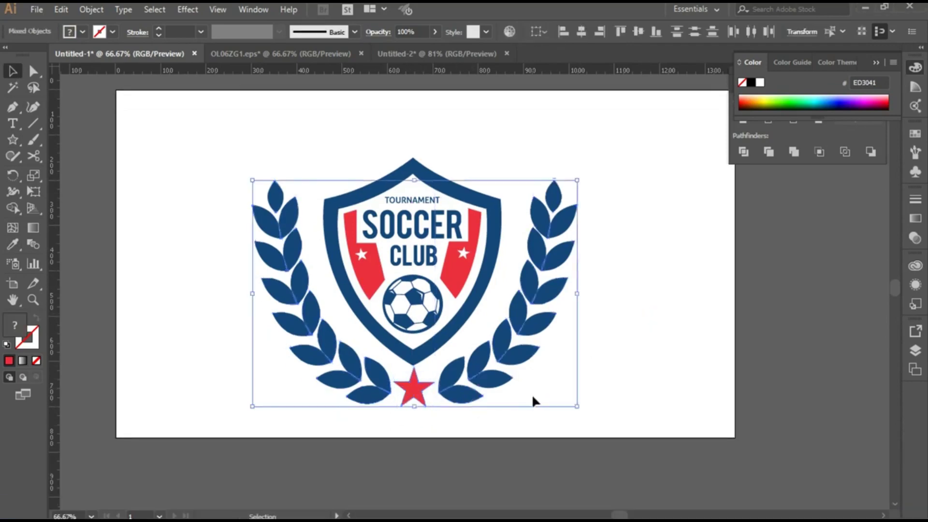
{"action": "key", "text": "Left"}
{"action": "key", "text": "Left"}
{"action": "key", "text": "Left"}
{"action": "key", "text": "Down"}
{"action": "key", "text": "Down"}
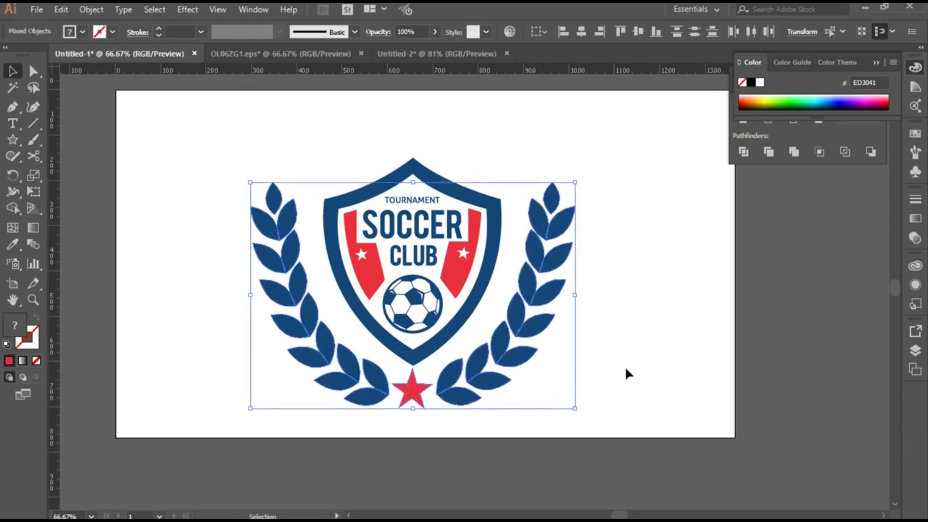
{"action": "left_click_drag", "start_coordinate": [576, 408], "coordinate": [561, 401]}
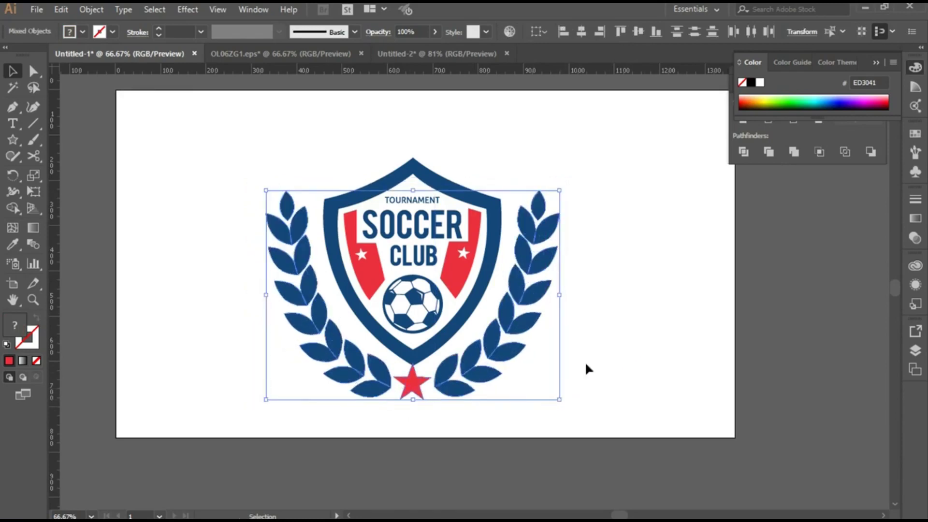
{"action": "mouse_move", "coordinate": [413, 190]}
{"action": "left_mouse_down"}
{"action": "mouse_move", "coordinate": [414, 180]}
{"action": "mouse_move", "coordinate": [414, 190]}
{"action": "left_mouse_up"}
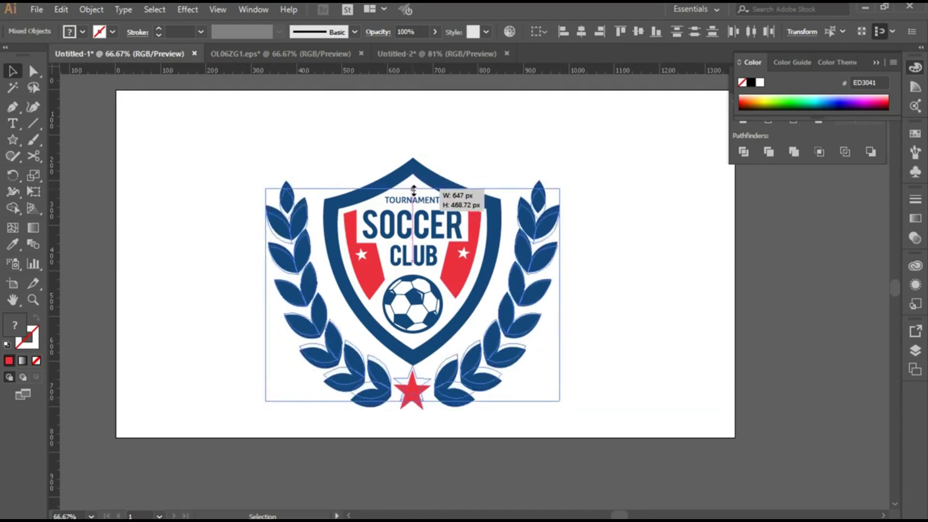
{"action": "key", "text": "Down"}
{"action": "key", "text": "Down"}
{"action": "key", "text": "Down"}
{"action": "key", "text": "Down"}
{"action": "key", "text": "Down"}
{"action": "key", "text": "Down"}
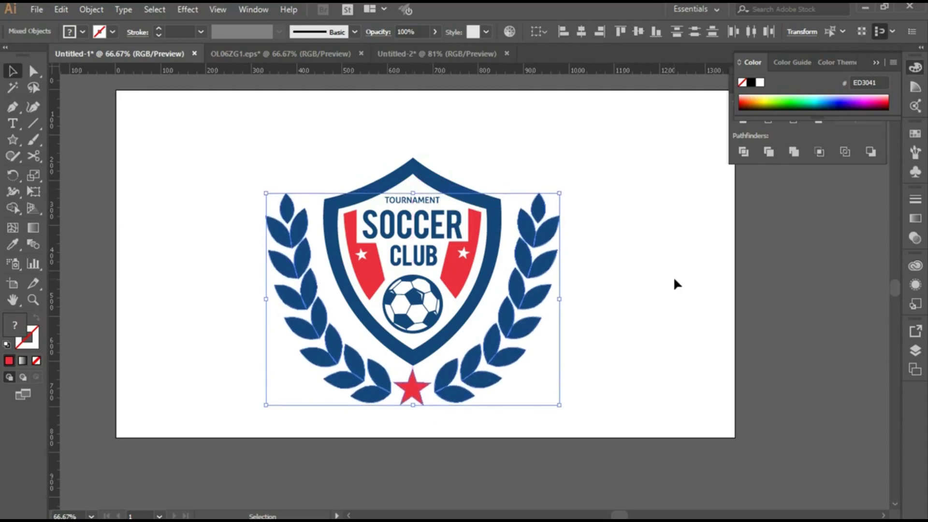
{"action": "left_click_drag", "start_coordinate": [560, 294], "coordinate": [566, 299]}
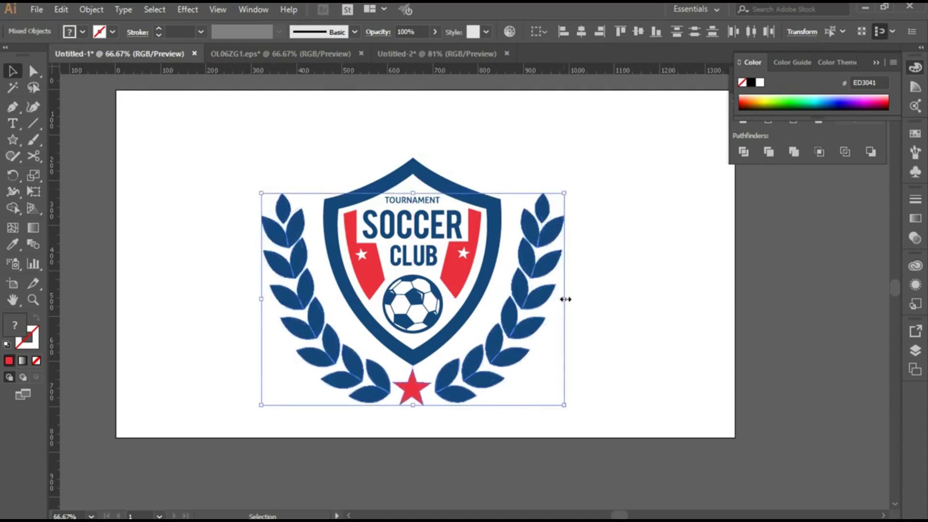
{"action": "left_click", "coordinate": [664, 331]}
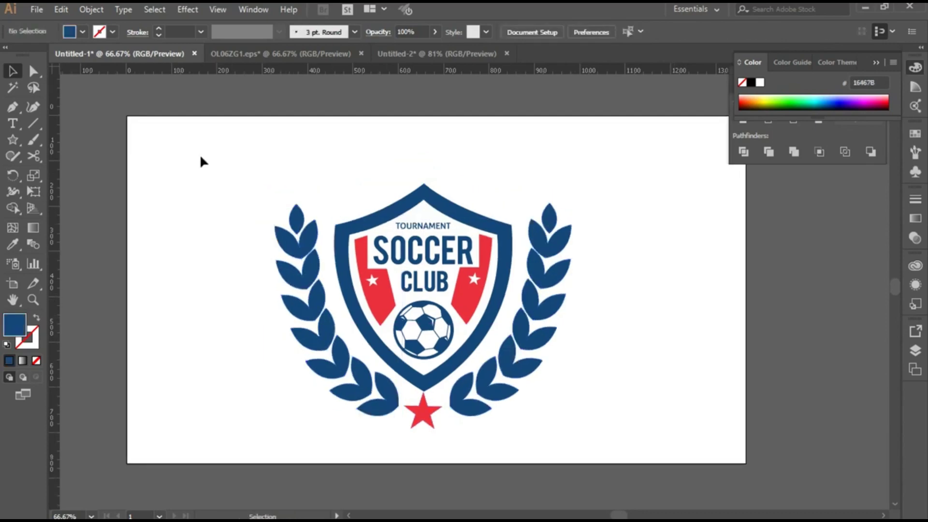
Select the whole logo, then just the bottom red star, and deselect.
{"action": "left_click_drag", "start_coordinate": [201, 156], "coordinate": [653, 452]}
{"action": "left_click", "coordinate": [438, 420]}
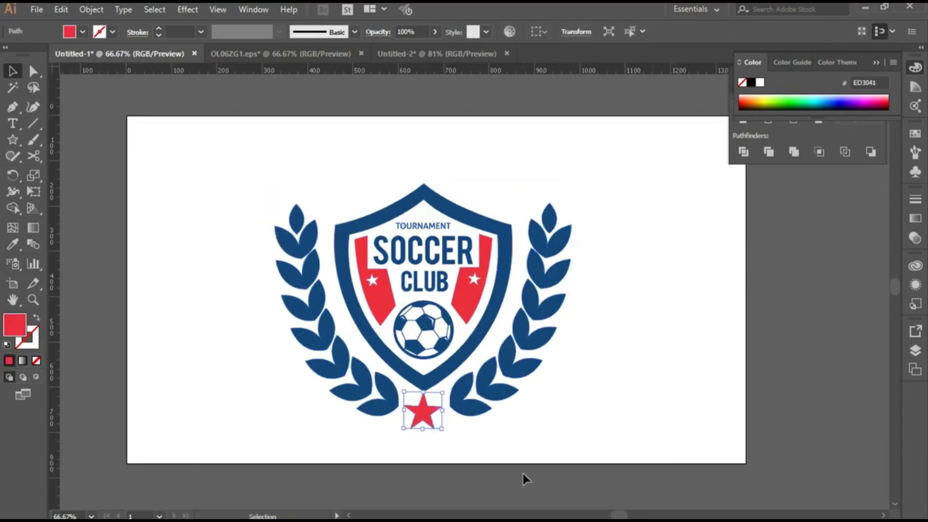
{"action": "left_click", "coordinate": [640, 438]}
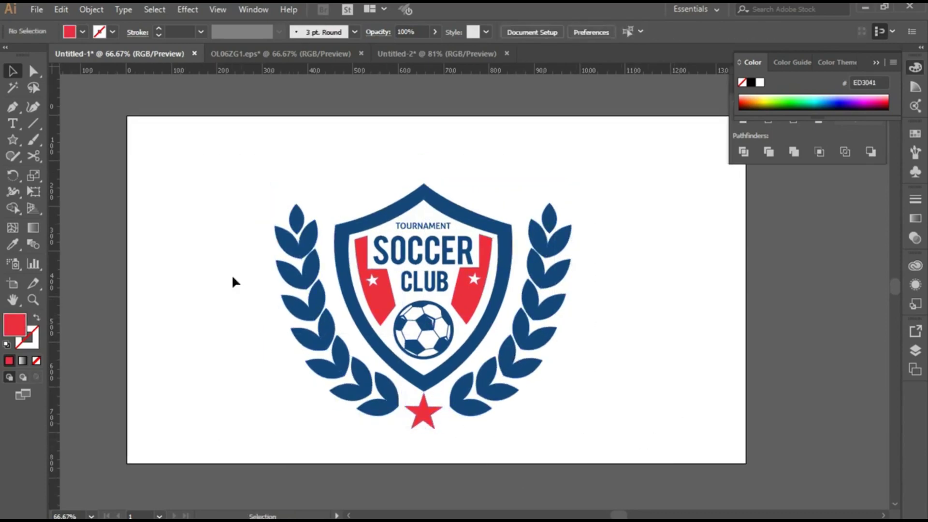
Group the entire badge into one object and move it about 70 px up.
{"action": "left_click_drag", "start_coordinate": [238, 152], "coordinate": [677, 460]}
{"action": "right_click", "coordinate": [467, 290]}
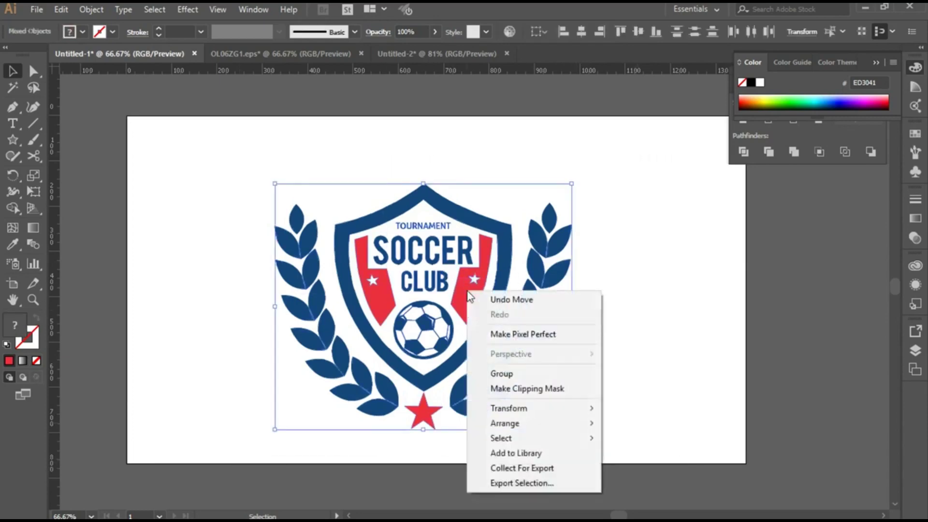
{"action": "left_click", "coordinate": [526, 375]}
{"action": "left_click_drag", "start_coordinate": [472, 310], "coordinate": [474, 277]}
{"action": "left_click", "coordinate": [584, 332]}
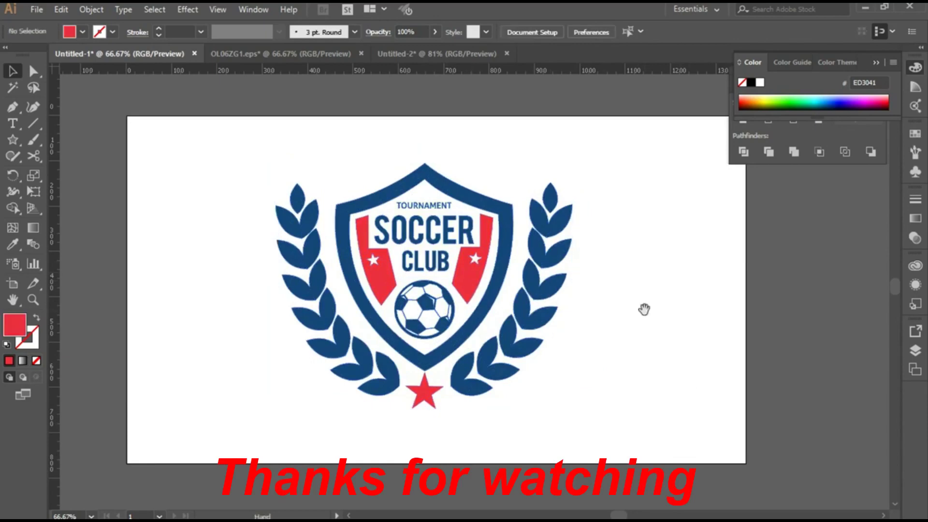
Close the floating Color and Pathfinder panels.
{"action": "left_click_drag", "start_coordinate": [645, 310], "coordinate": [641, 313]}
{"action": "left_click", "coordinate": [876, 62]}
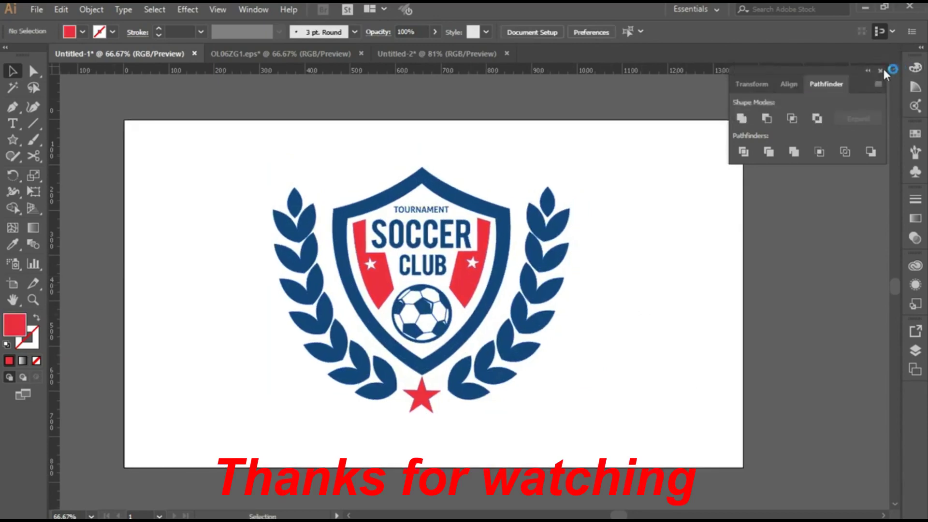
{"action": "left_click", "coordinate": [880, 71]}
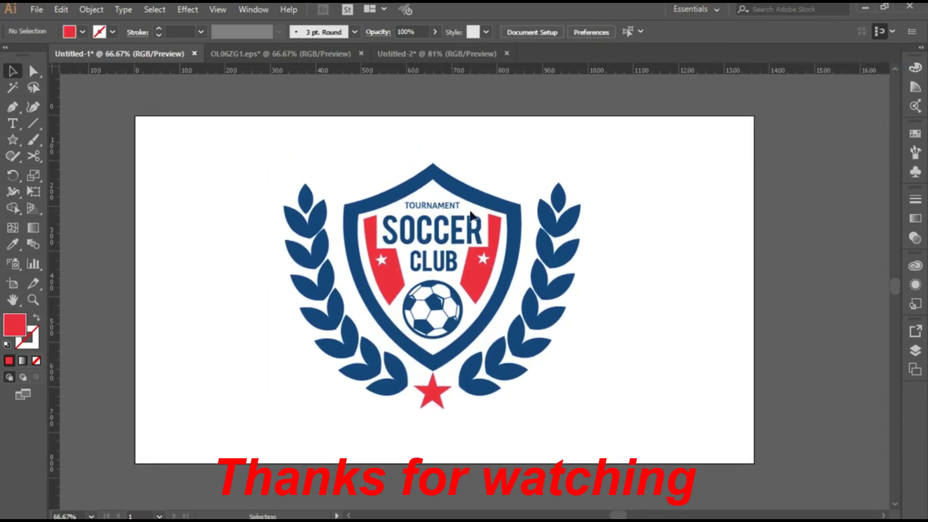